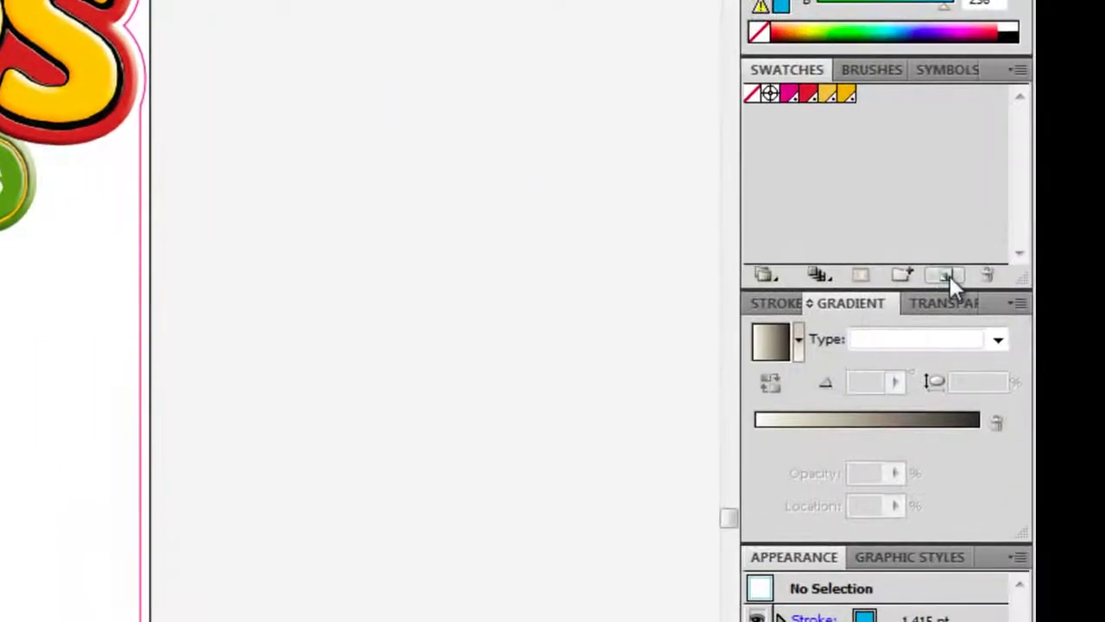
# Create a spot colour swatch named VDP_Photo with CMYK values C90 M5 Y0 K0.
pyautogui.click(950, 275)
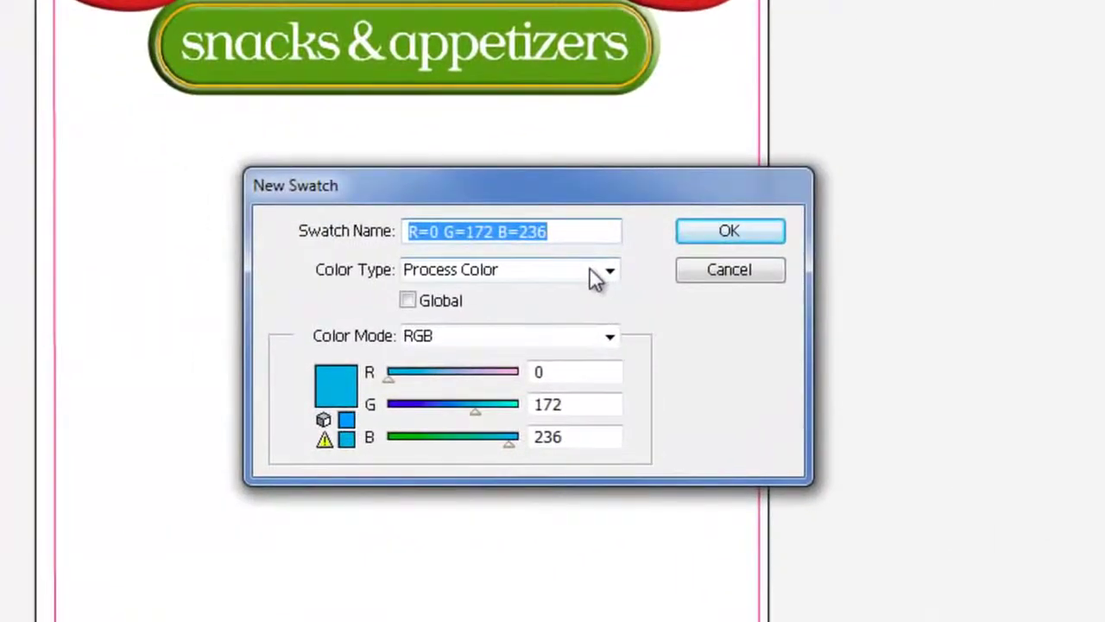
pyautogui.write('VDP')
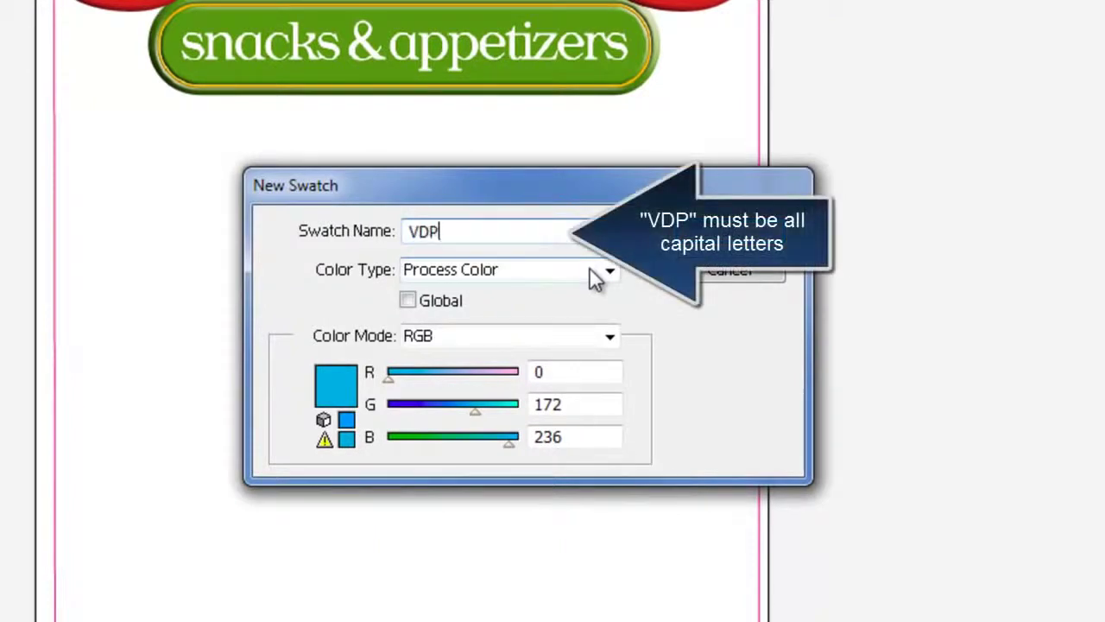
pyautogui.write('_Photo')
pyautogui.press('Tab')
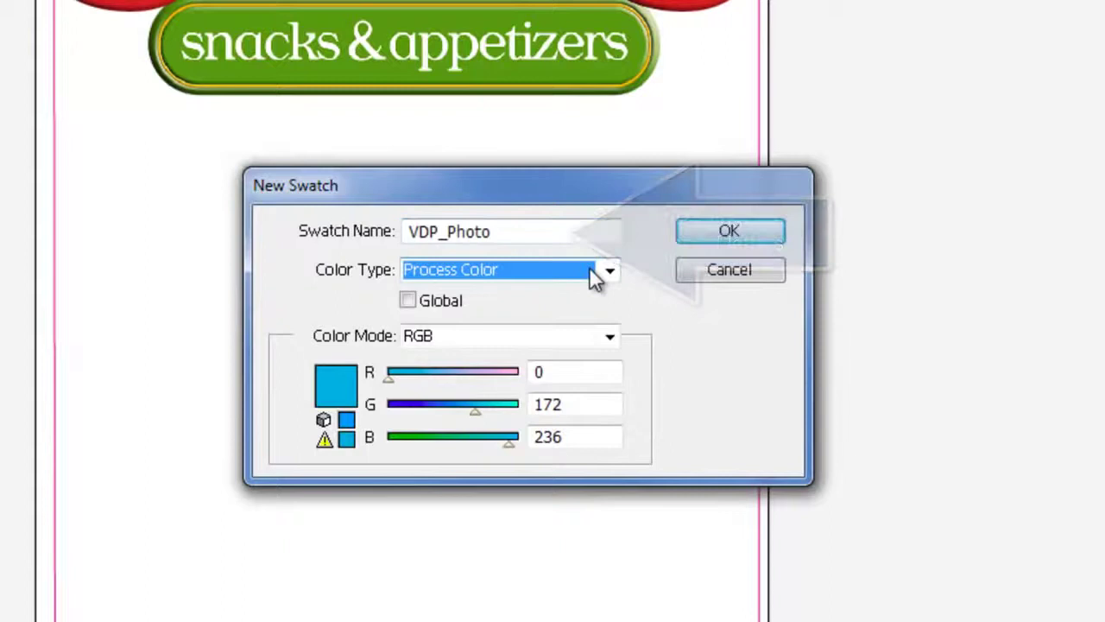
pyautogui.press('Down')
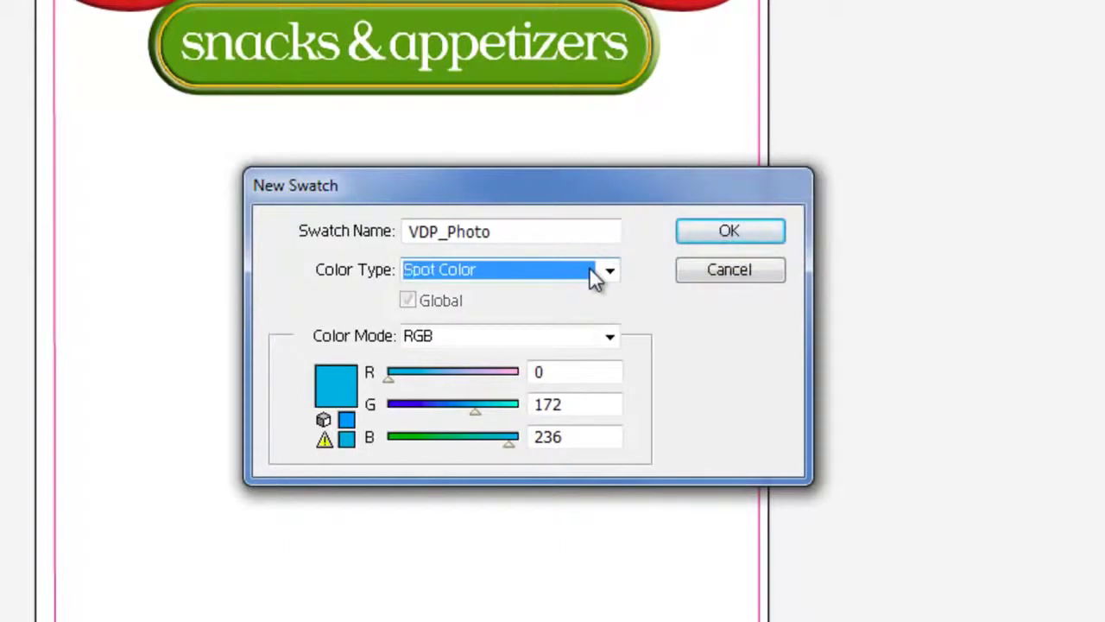
pyautogui.press('Tab')
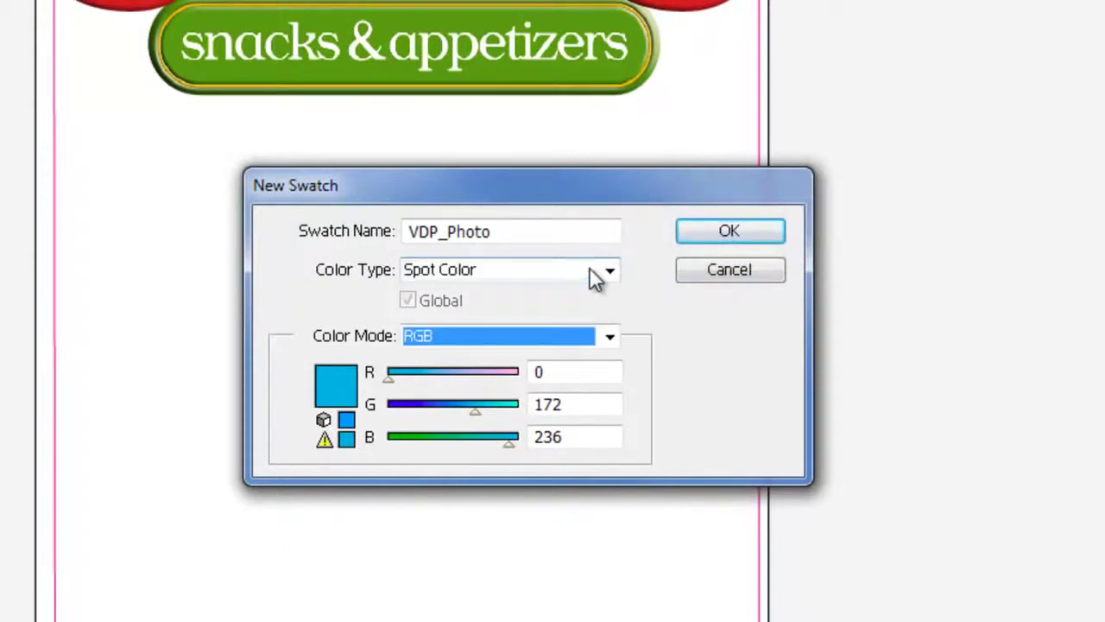
pyautogui.press('Down')
pyautogui.press('Down')
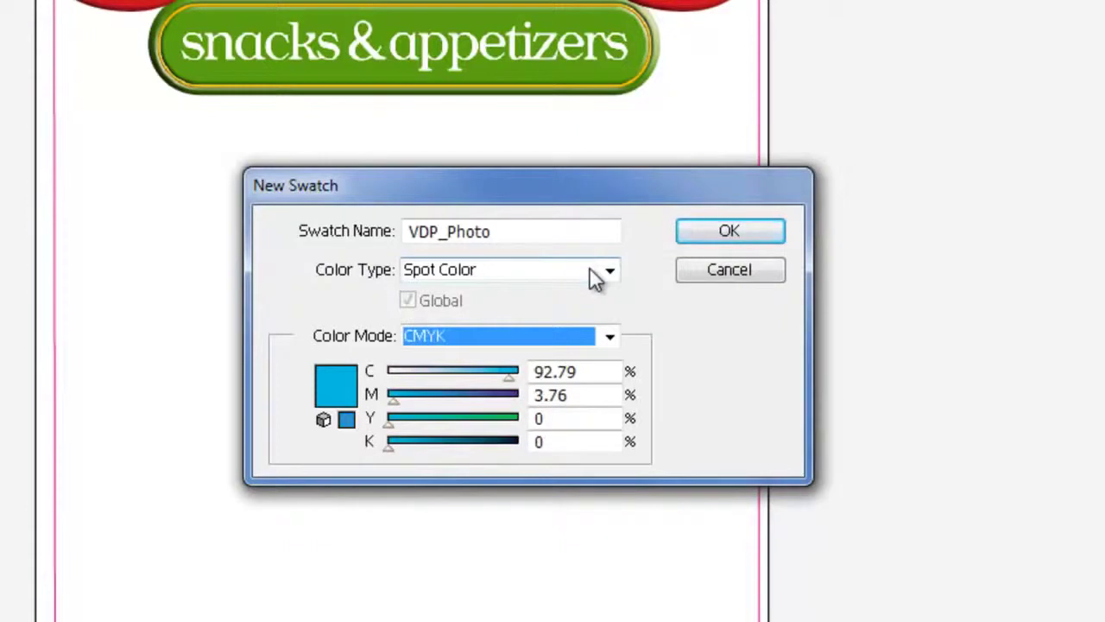
pyautogui.press('Tab')
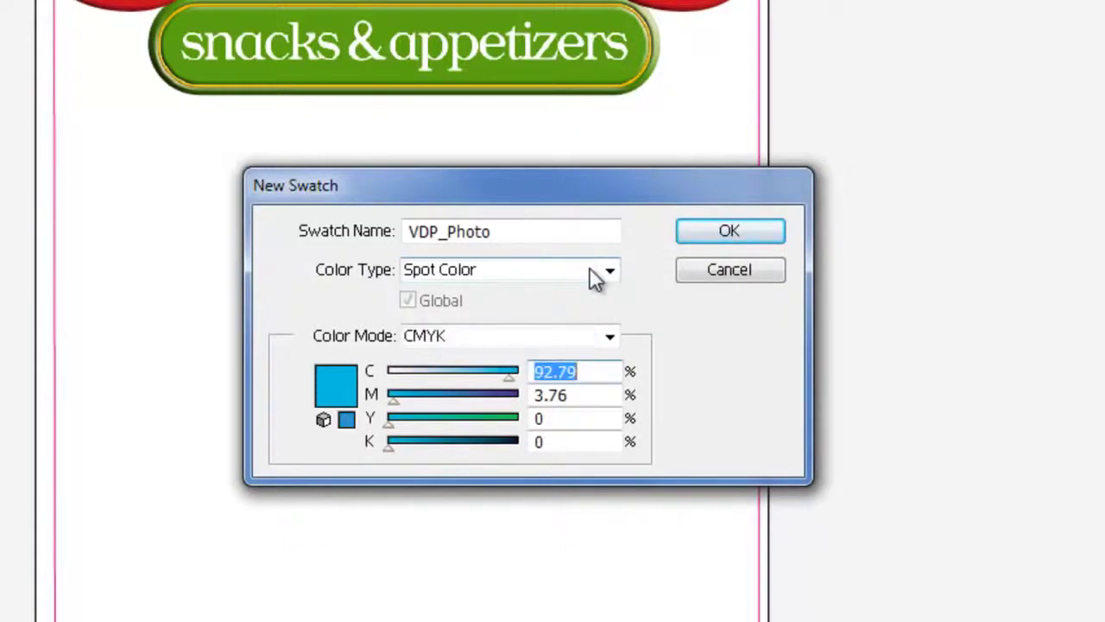
pyautogui.write('90')
pyautogui.press('Tab')
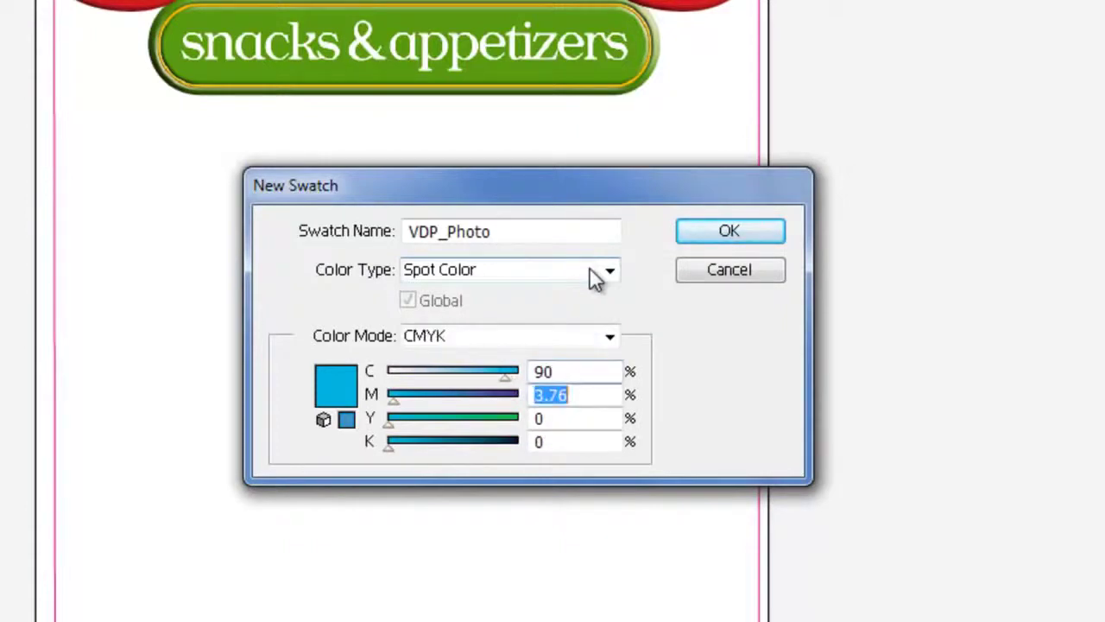
pyautogui.write('5')
pyautogui.press('Tab')
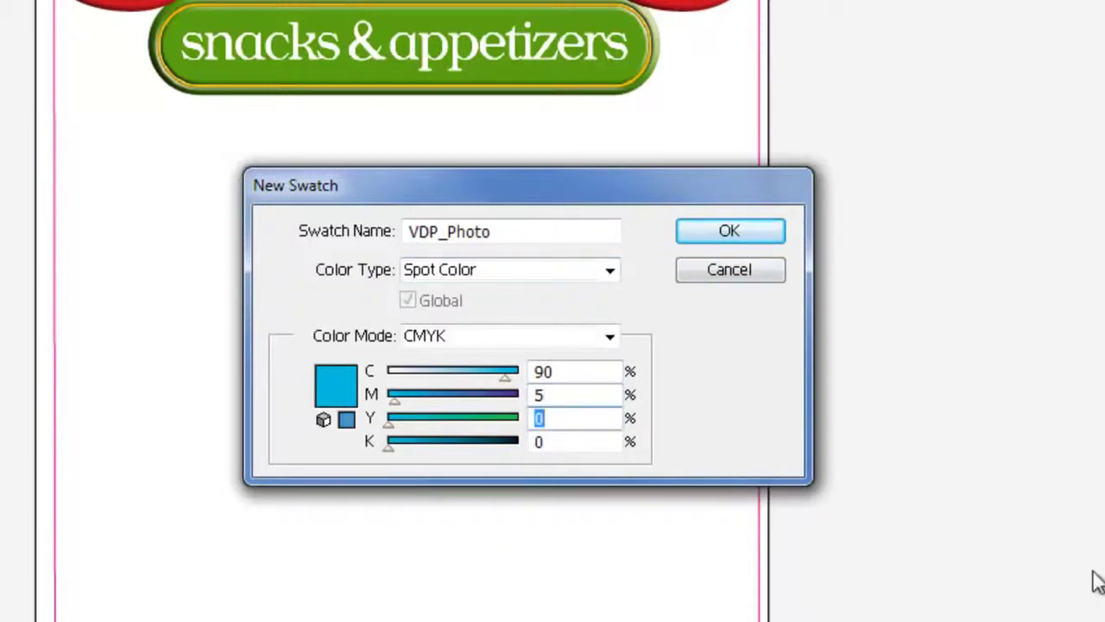
pyautogui.click(743, 226)
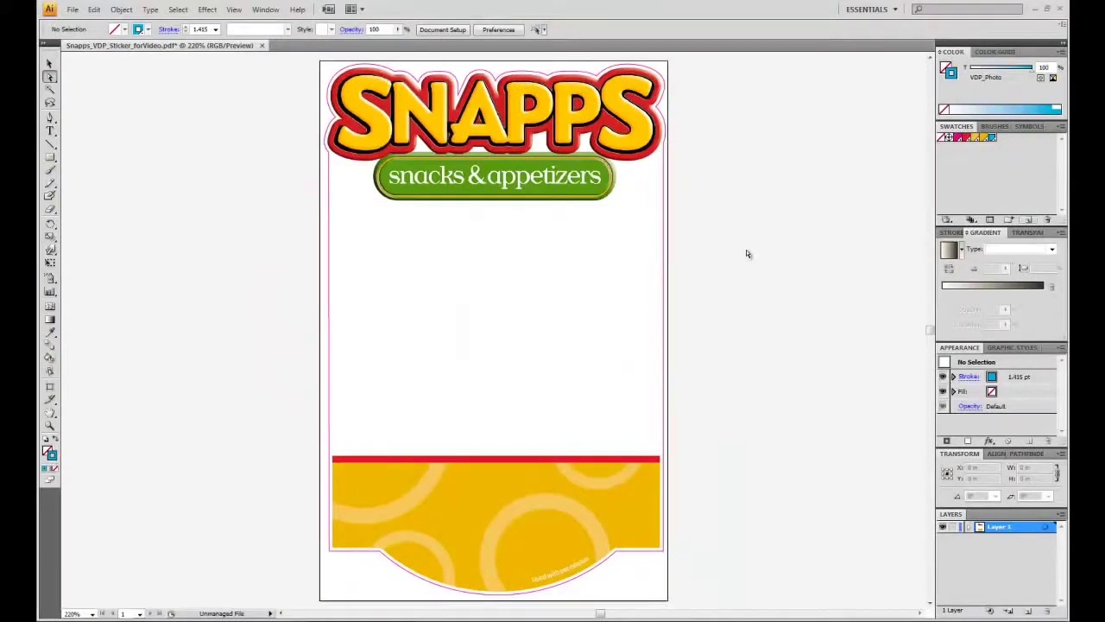
# Create a second spot colour swatch named VDP_Product with CMYK values C90 M90 Y0 K0.
pyautogui.click(1029, 219)
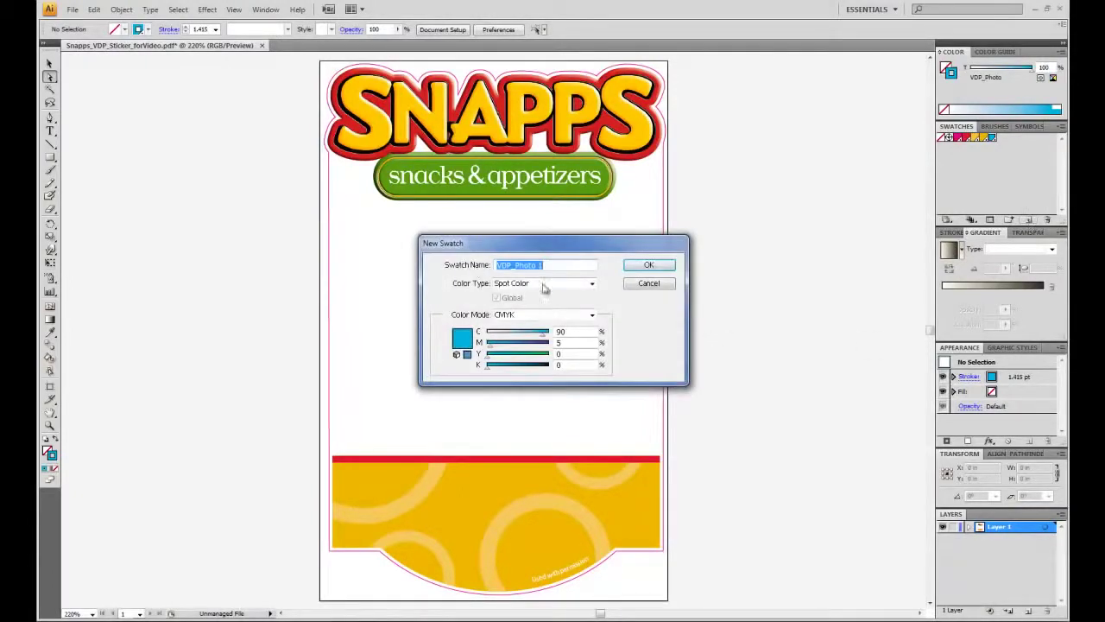
pyautogui.moveTo(515, 265); pyautogui.dragTo(615, 271)
pyautogui.write('P')
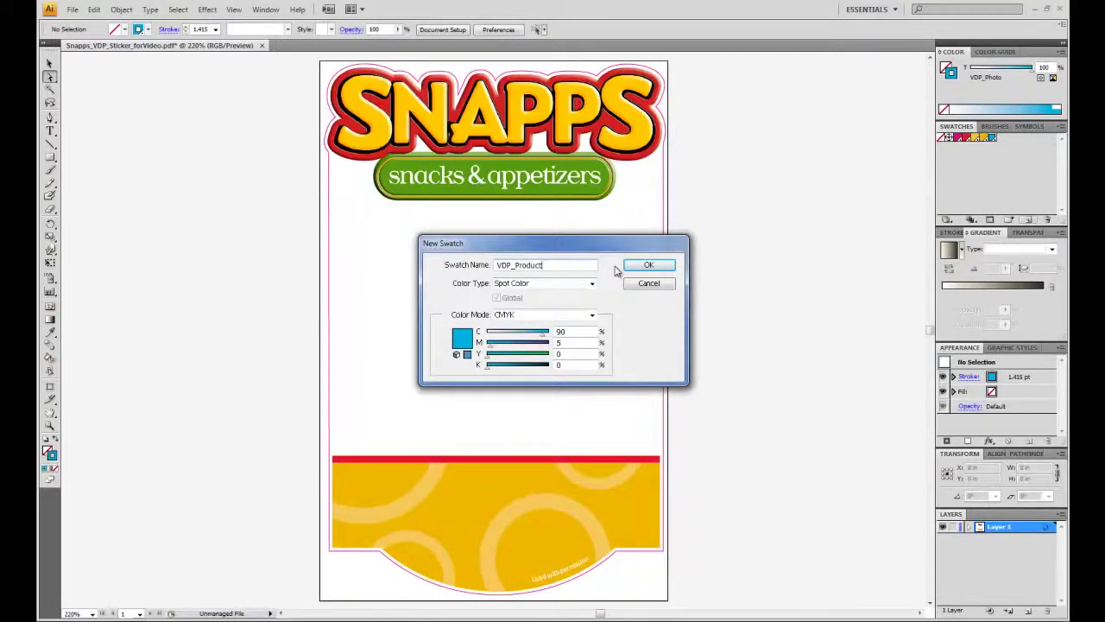
pyautogui.write('roduct')
pyautogui.press('Tab')
pyautogui.press('Tab')
pyautogui.press('Tab')
pyautogui.write('5')
pyautogui.press('Tab')
pyautogui.write('90')
pyautogui.hotkey('shift', 'Tab')
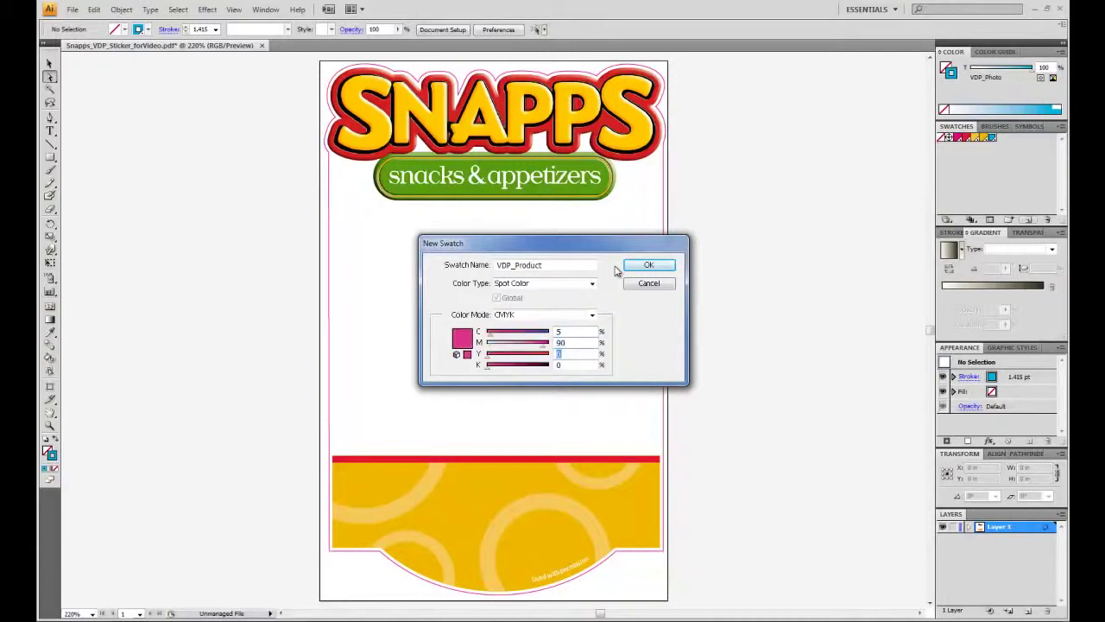
pyautogui.write('90')
pyautogui.press('Tab')
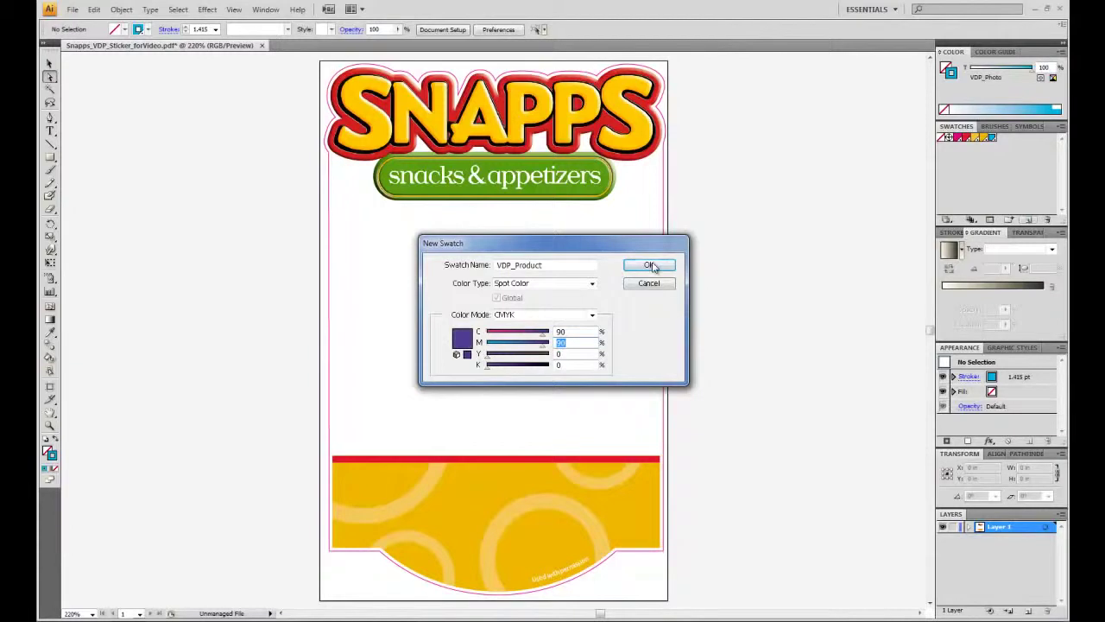
pyautogui.click(649, 265)
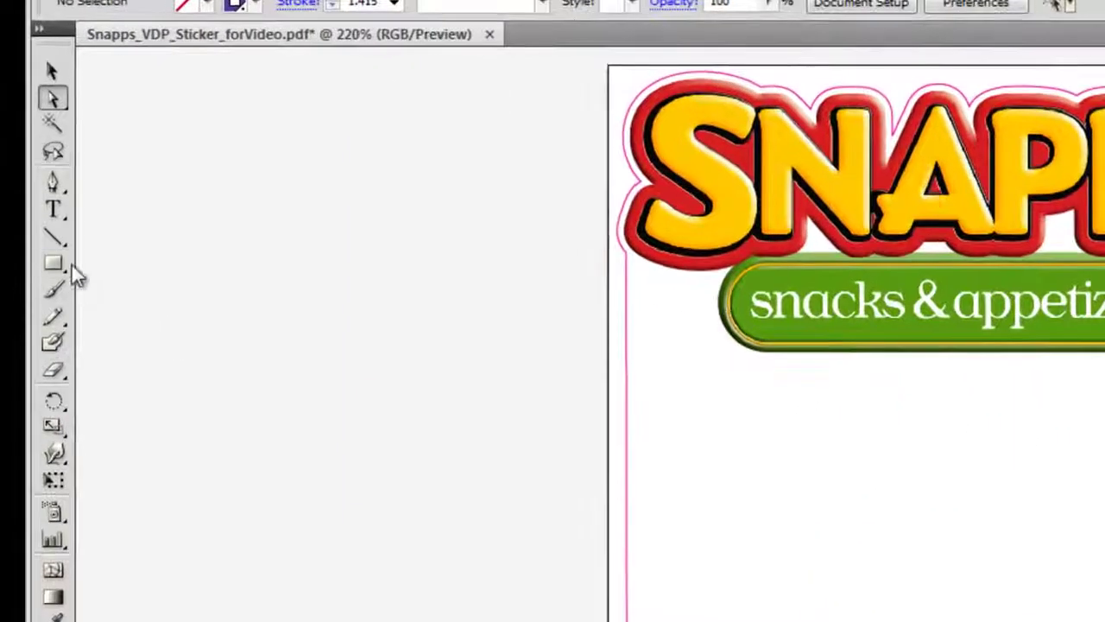
# Draw a VDP_Photo-stroked rectangle over the photo area and a thin VDP_Product-stroked one across the yellow band.
pyautogui.click(53, 266)
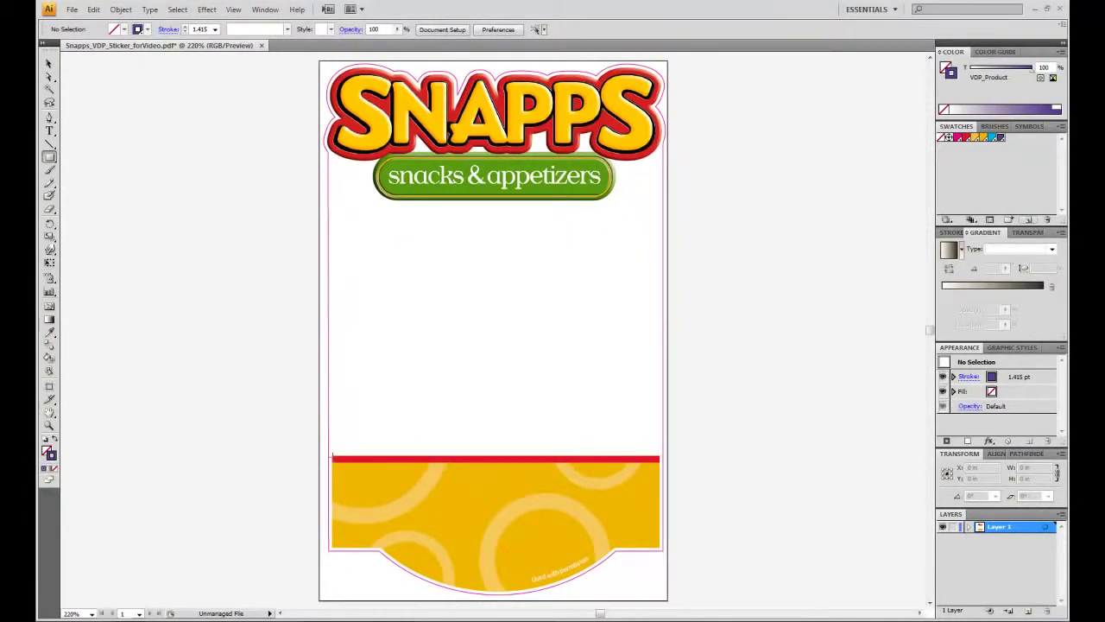
pyautogui.moveTo(332, 455)
pyautogui.mouseDown()
pyautogui.moveTo(452, 397)
pyautogui.moveTo(601, 291)
pyautogui.moveTo(577, 215)
pyautogui.moveTo(657, 145)
pyautogui.moveTo(657, 130)
pyautogui.mouseUp()
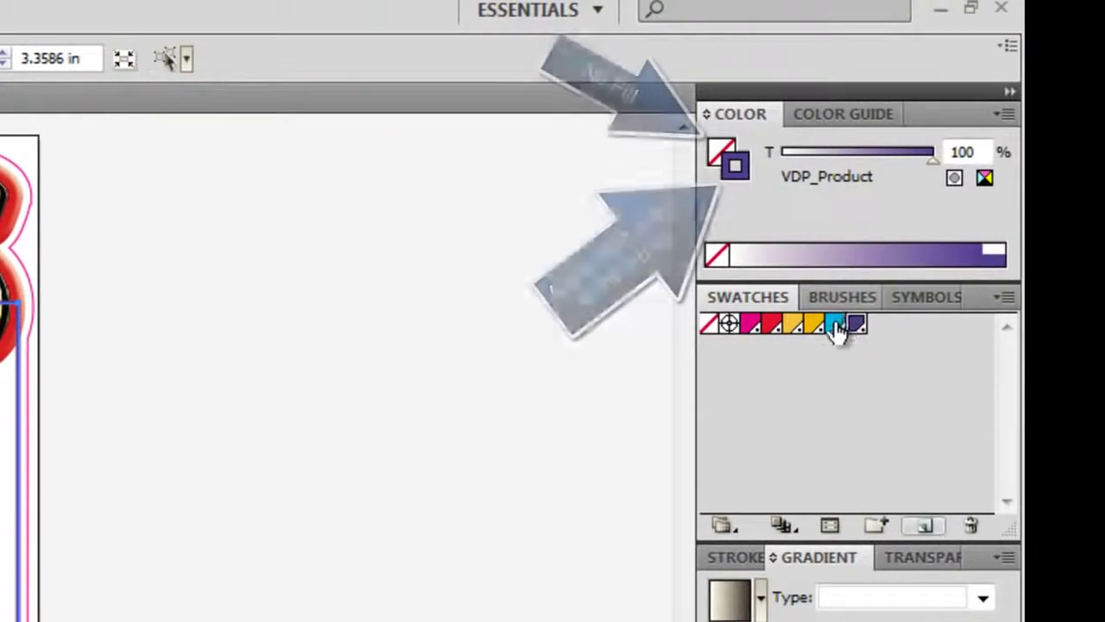
pyautogui.click(834, 325)
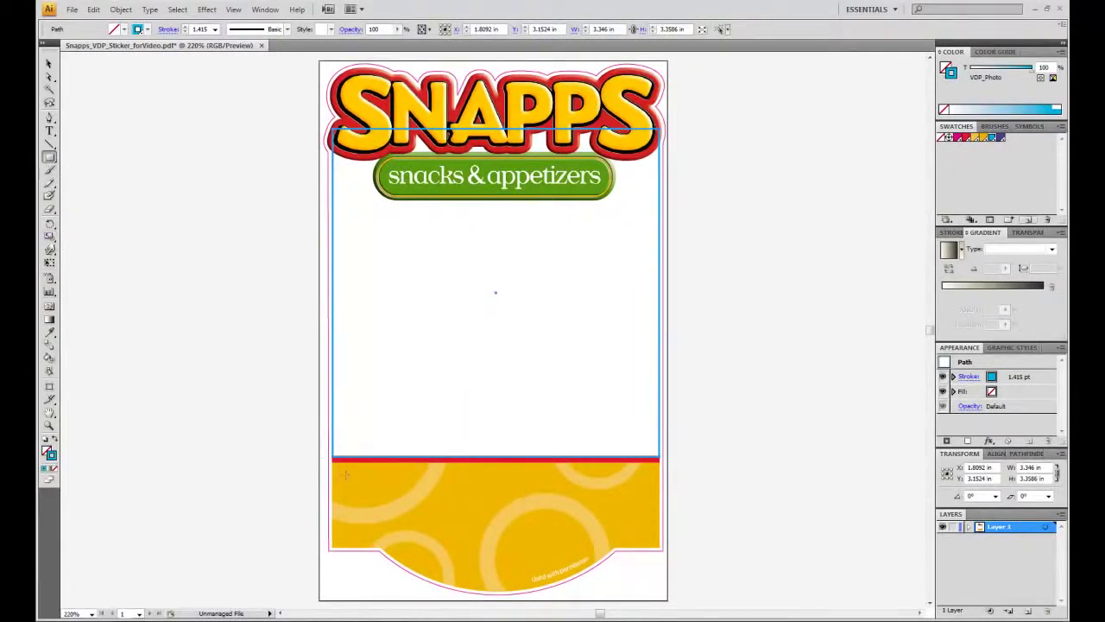
pyautogui.moveTo(341, 469); pyautogui.dragTo(653, 536)
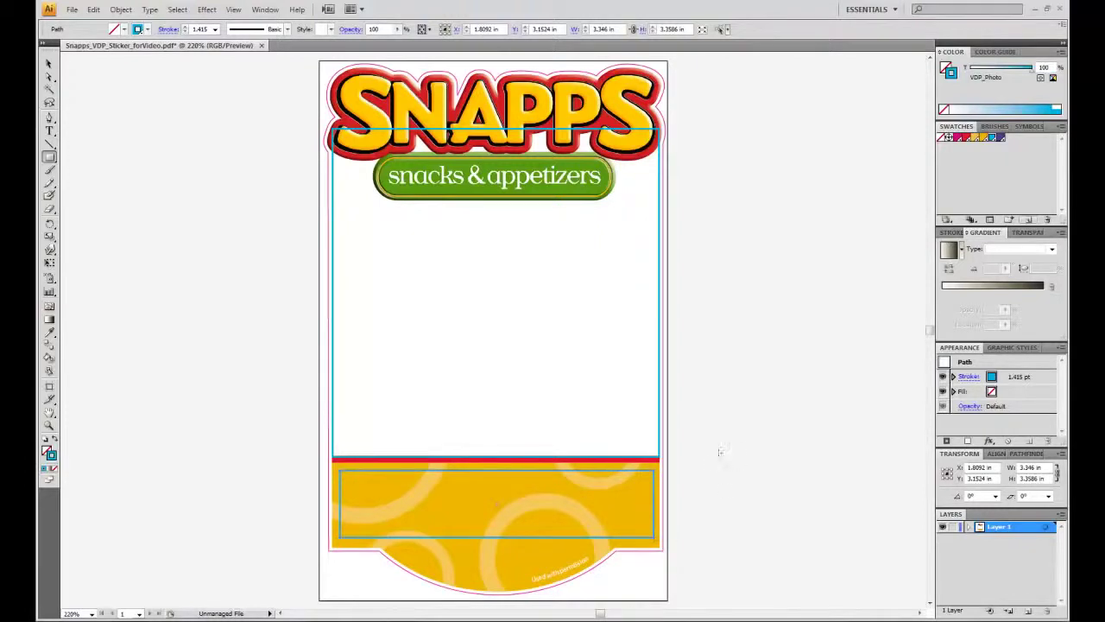
pyautogui.click(1002, 137)
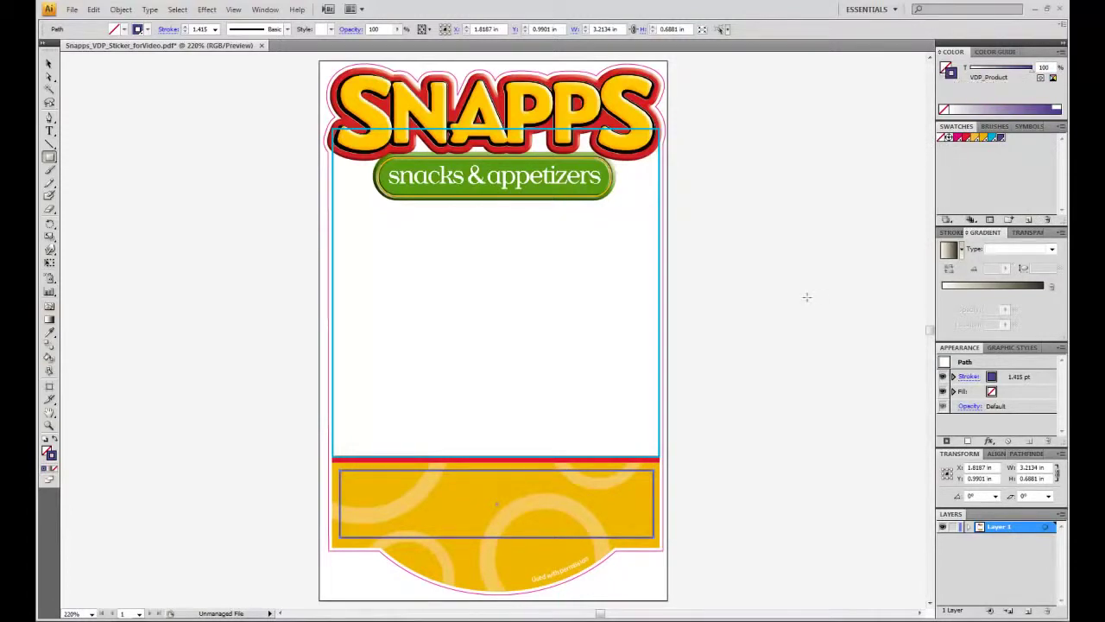
# Save As Snapps_VDP_Sticker1.pdf, keeping the [Illustrator Default] PDF preset.
pyautogui.click(75, 10)
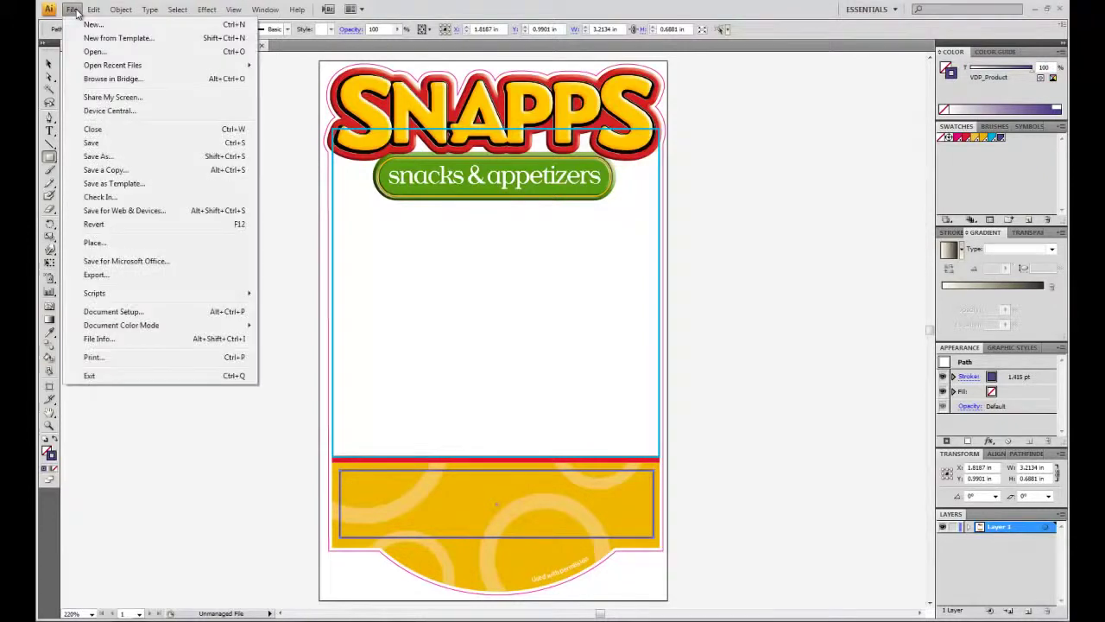
pyautogui.click(110, 156)
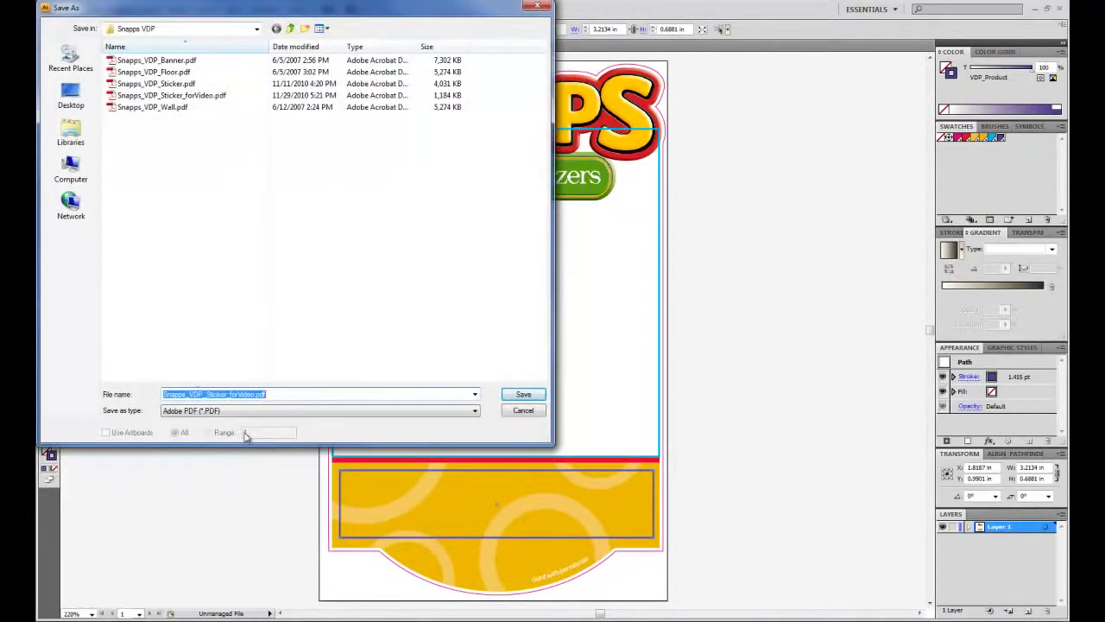
pyautogui.click(227, 394)
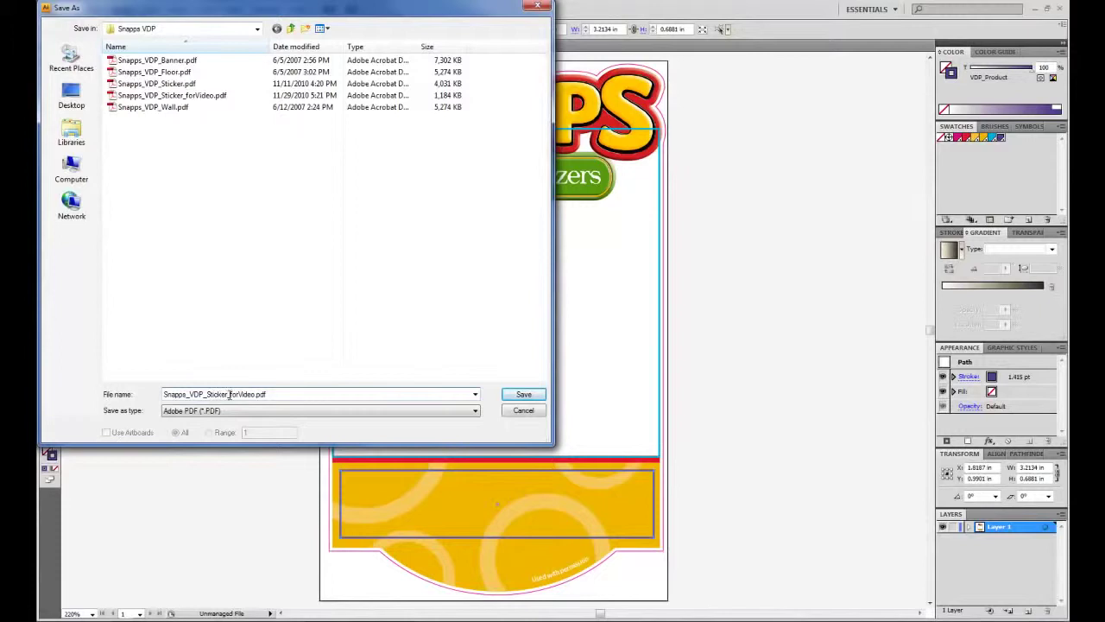
pyautogui.moveTo(230, 394); pyautogui.dragTo(245, 395)
pyautogui.write('1')
pyautogui.click(524, 394)
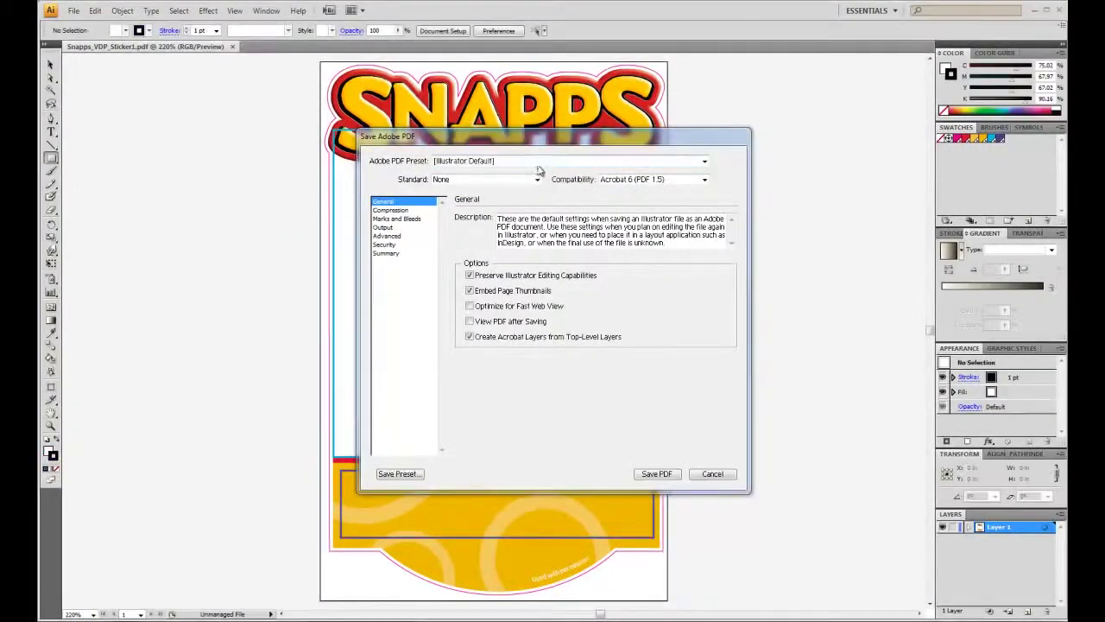
pyautogui.click(537, 165)
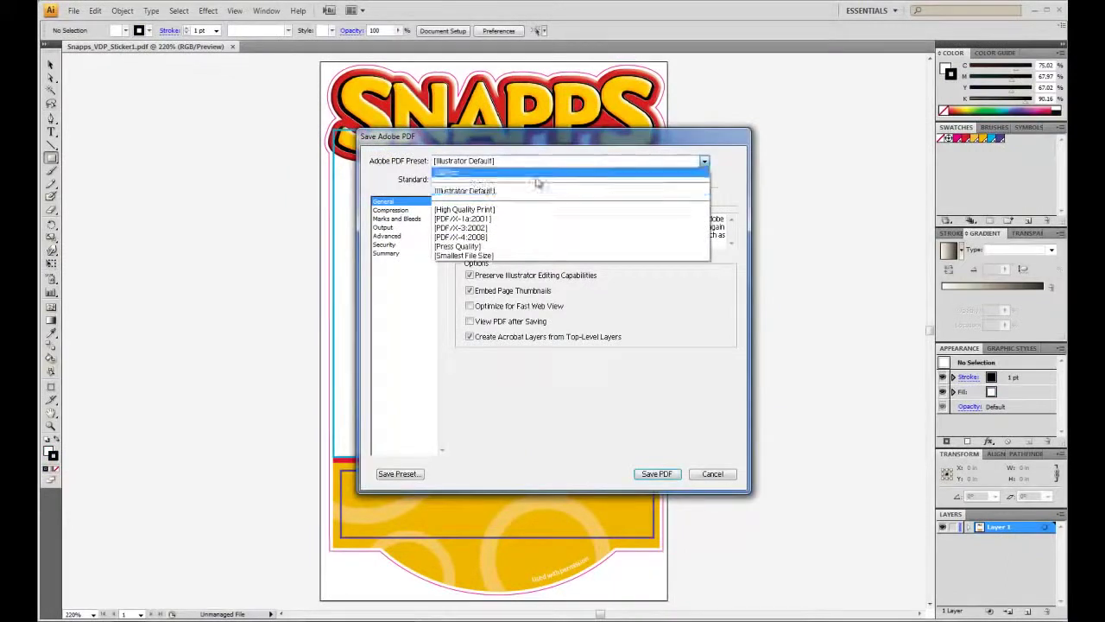
pyautogui.click(531, 190)
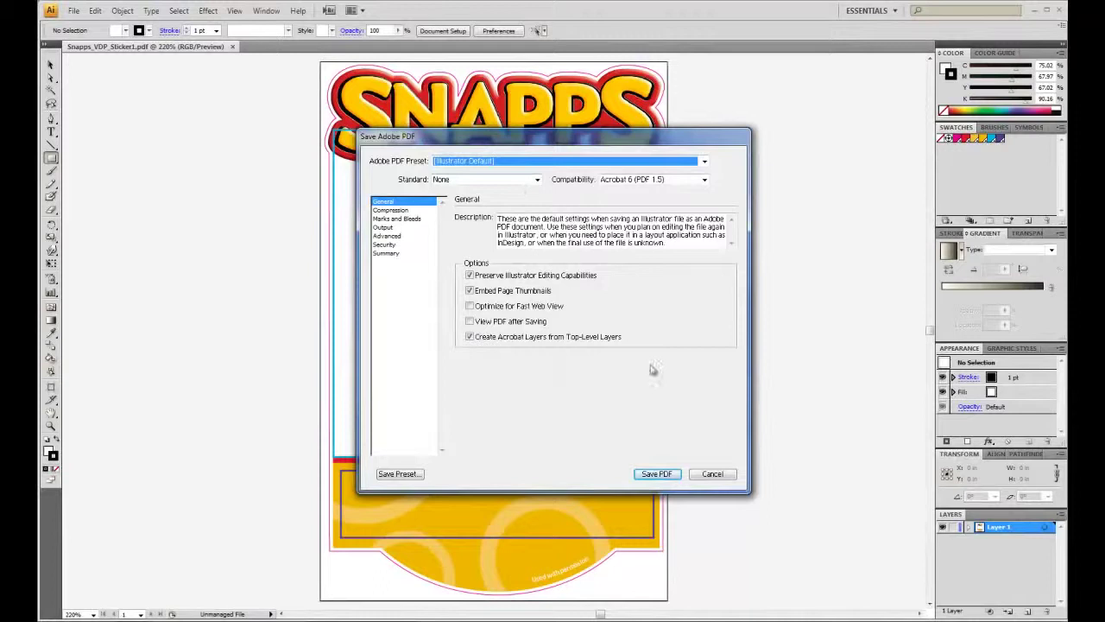
pyautogui.click(656, 474)
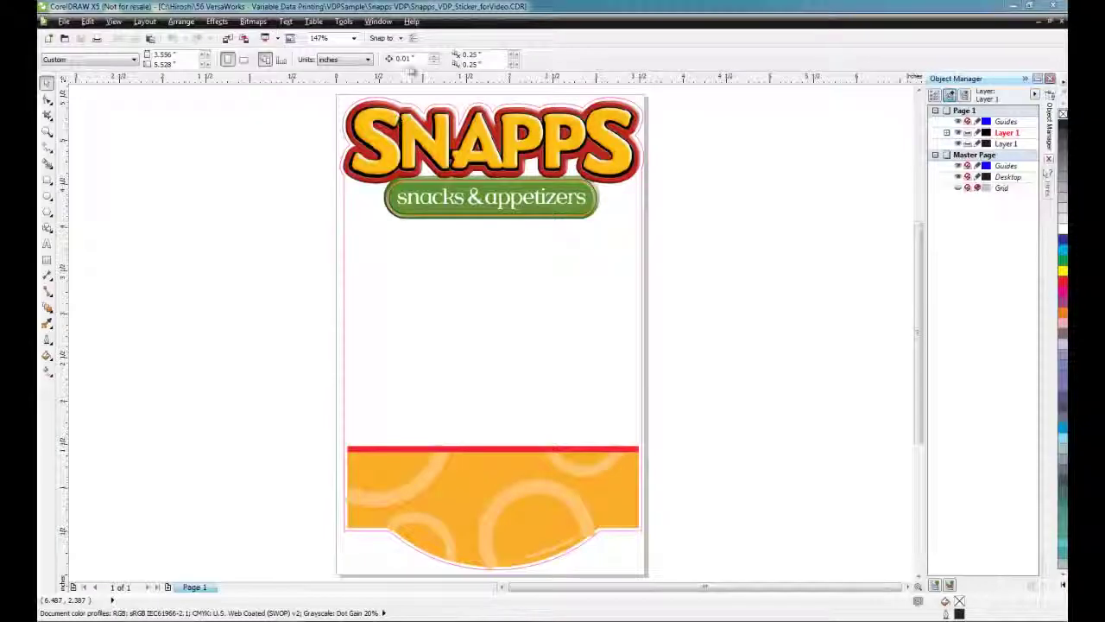
# In the Color Palette Manager, create an empty custom palette named VDP under My Palettes.
pyautogui.click(377, 21)
pyautogui.moveTo(412, 130)
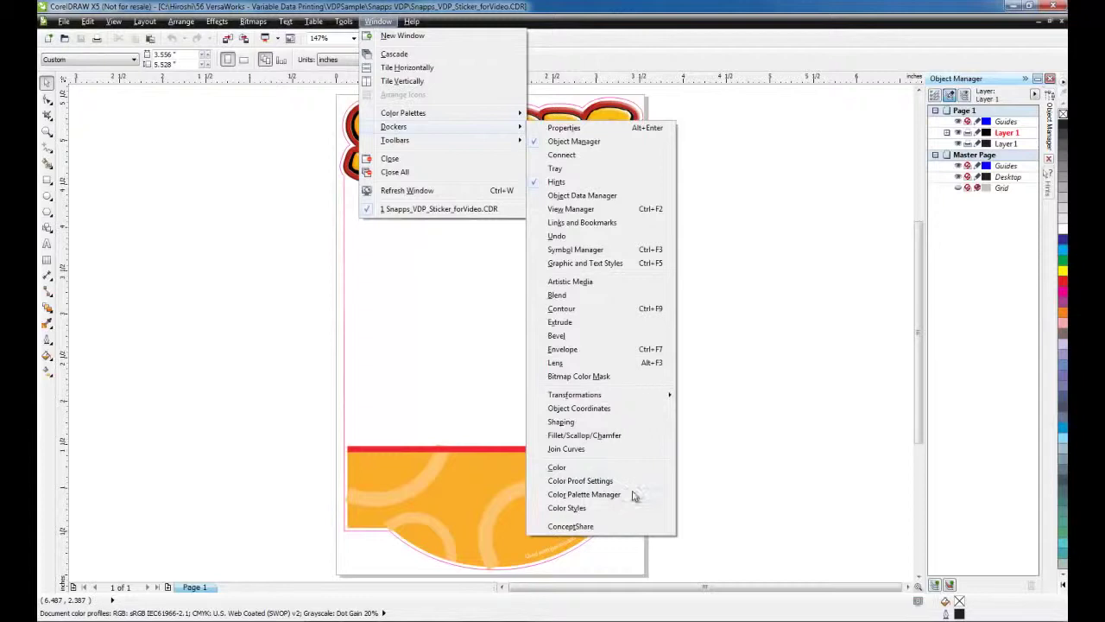
pyautogui.click(584, 493)
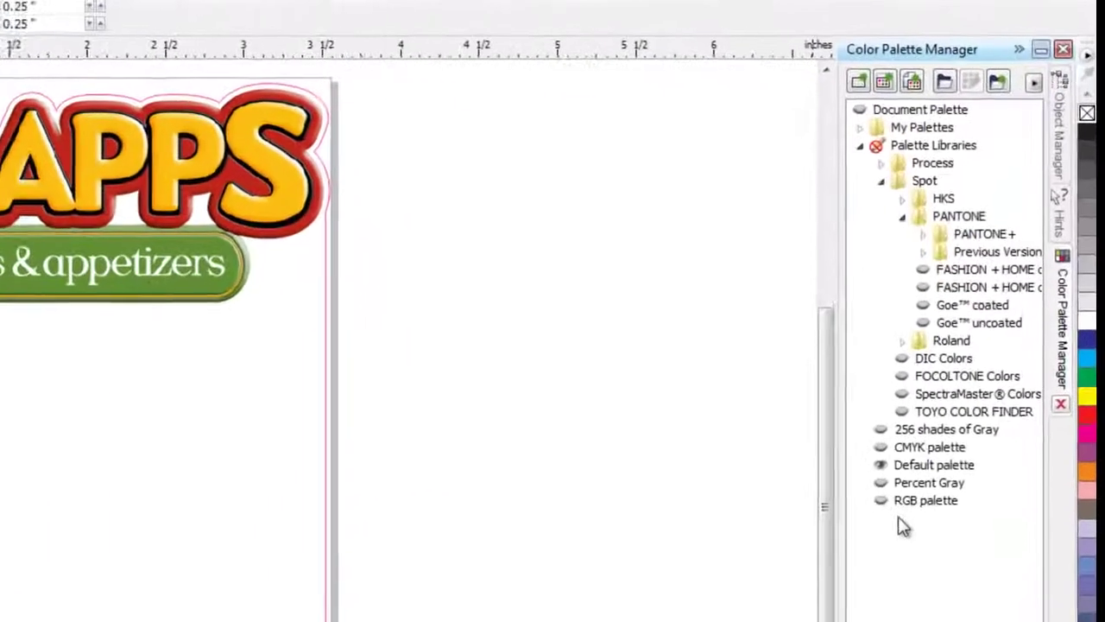
pyautogui.click(921, 127)
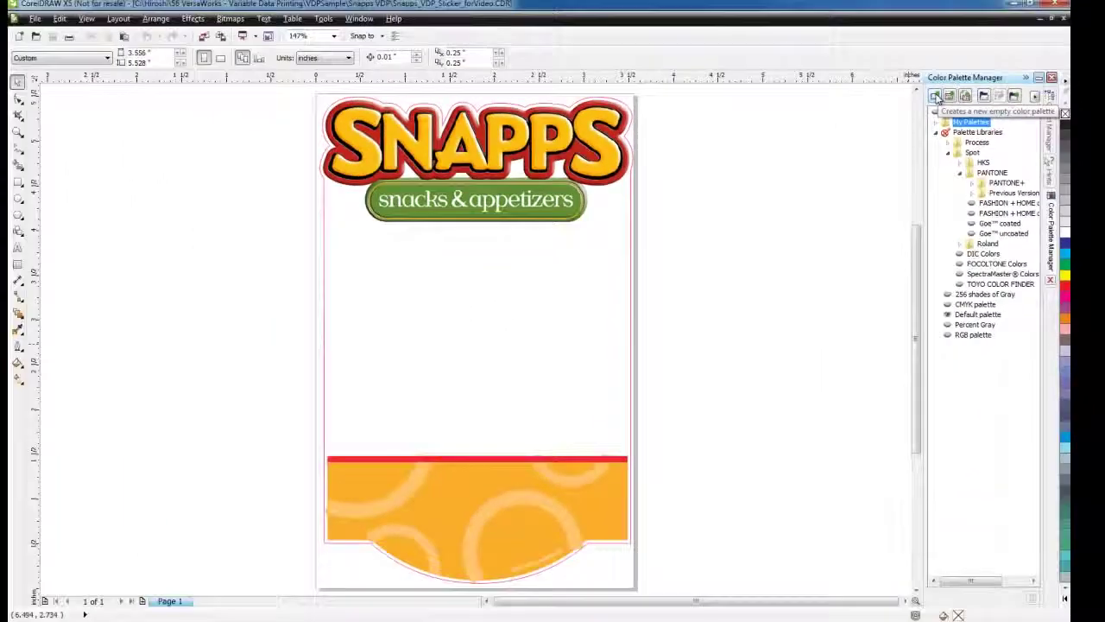
pyautogui.click(858, 81)
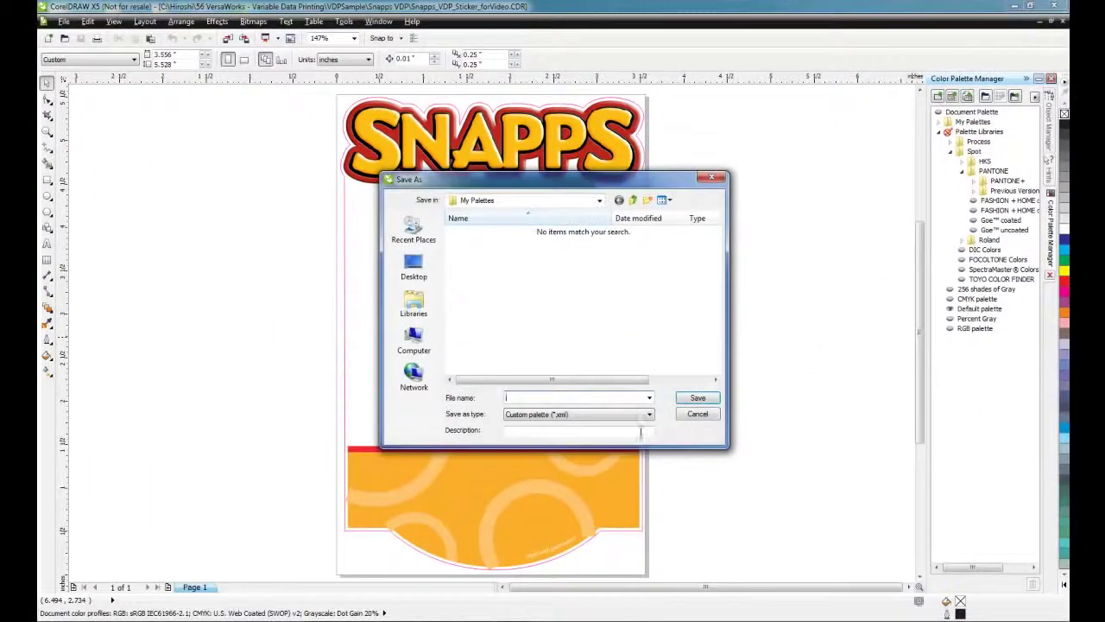
pyautogui.write('VDP')
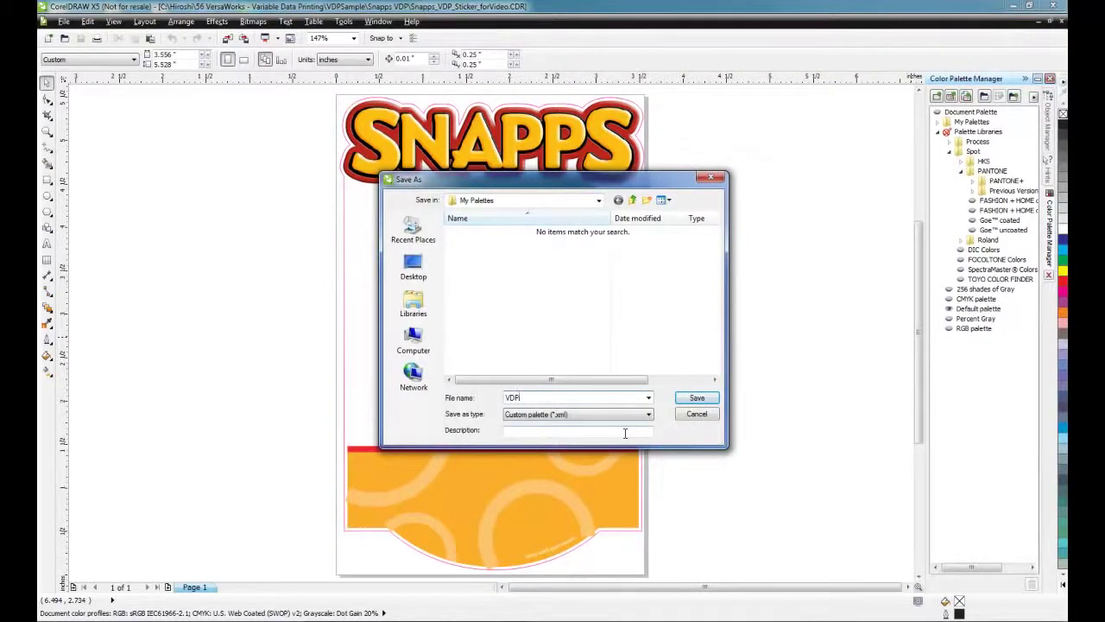
pyautogui.click(697, 397)
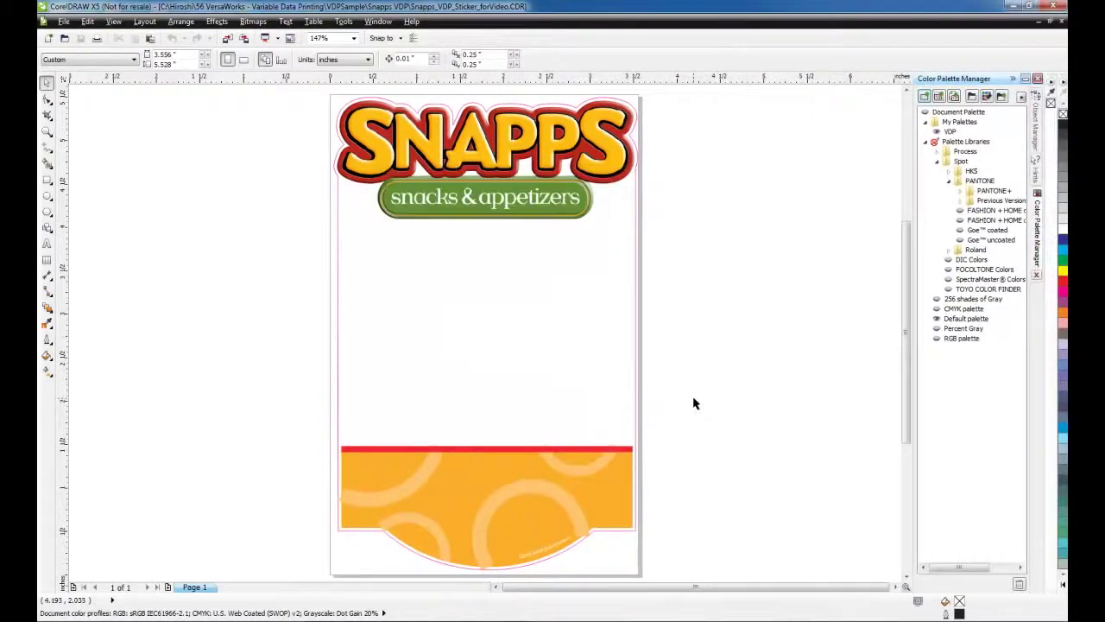
# Add a cyan colour C95 M5 Y0 K0 to the VDP palette.
pyautogui.click(987, 96)
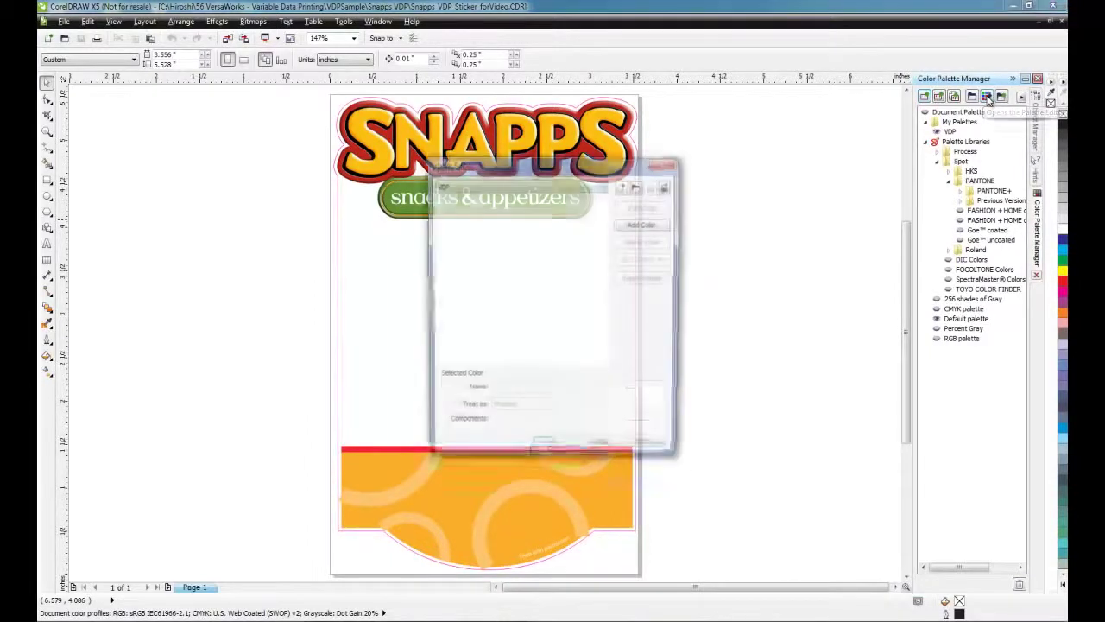
pyautogui.click(633, 226)
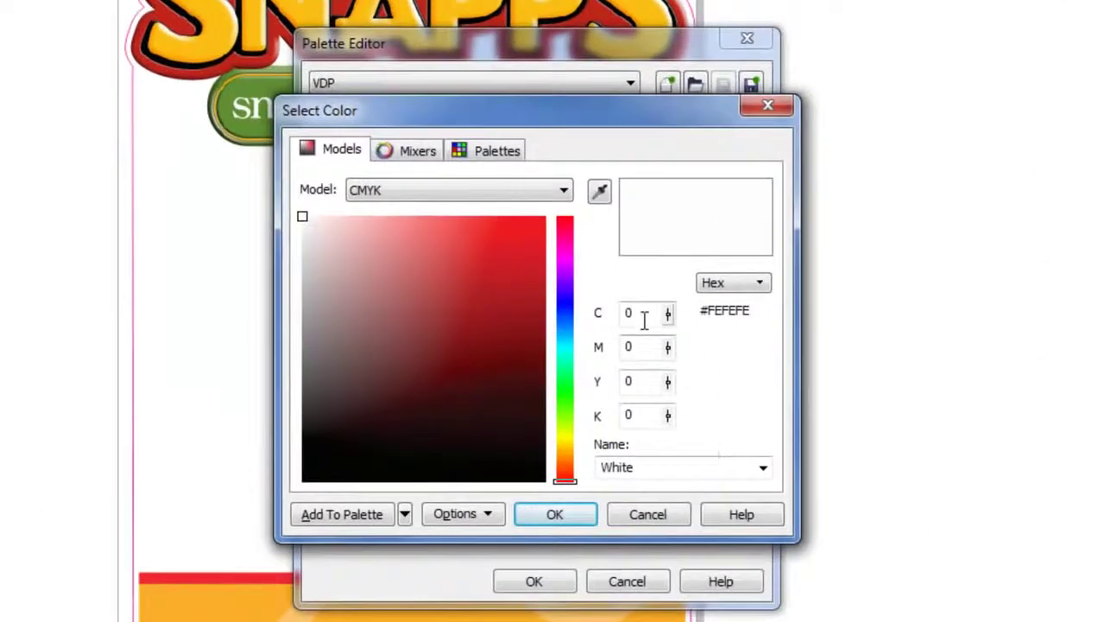
pyautogui.moveTo(639, 314); pyautogui.dragTo(597, 310)
pyautogui.write('95')
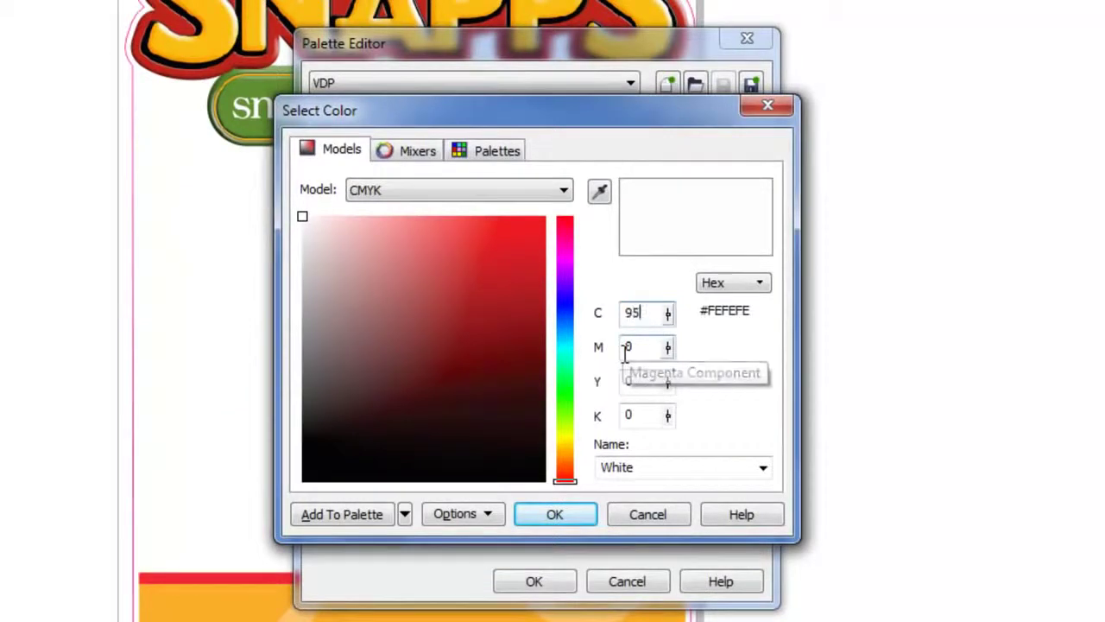
pyautogui.press('Tab')
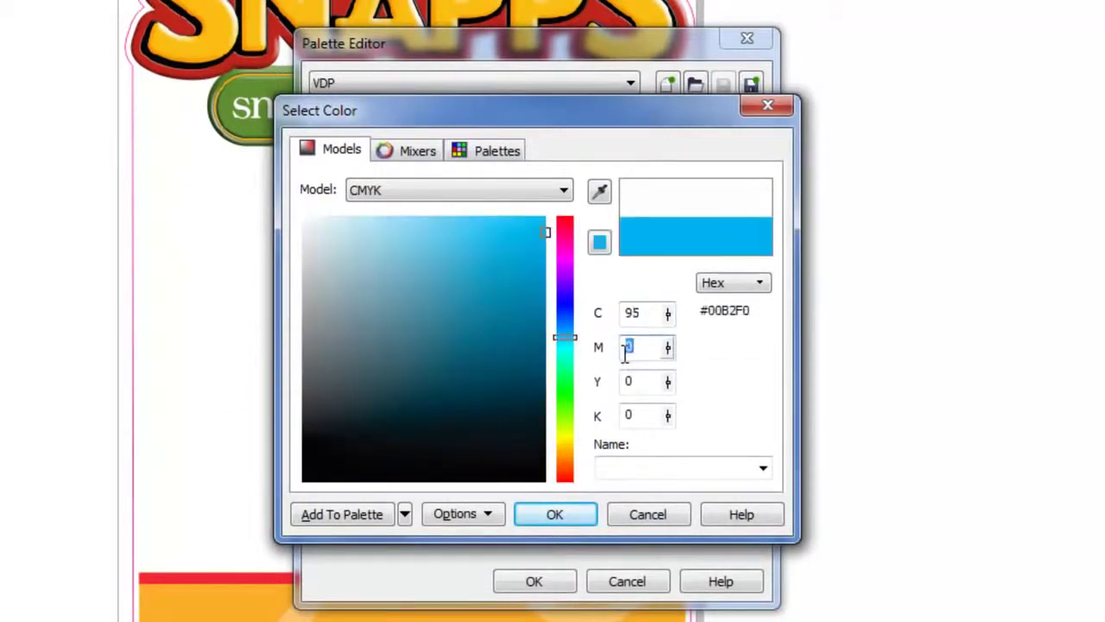
pyautogui.write('5')
pyautogui.press('Tab')
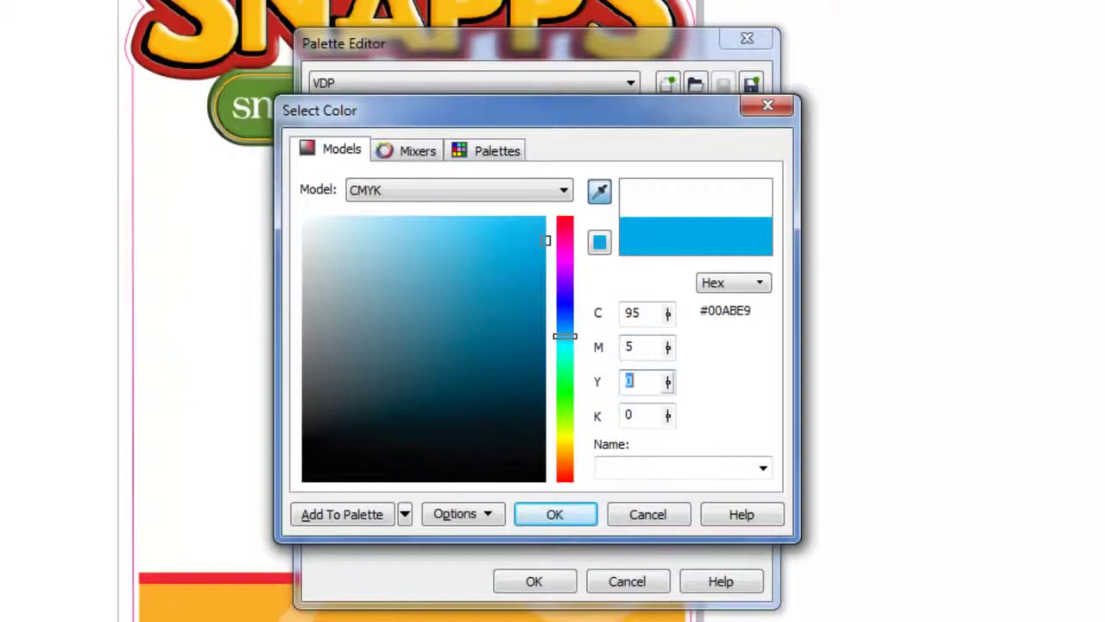
pyautogui.click(369, 518)
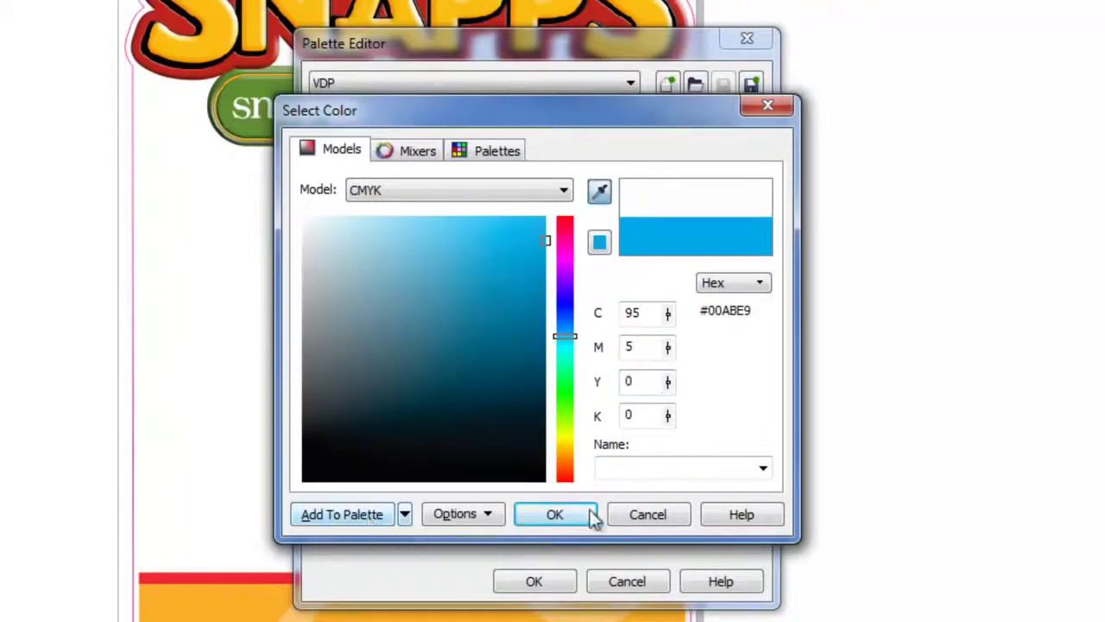
# Add a magenta colour C5 M95 Y0 K0 to the VDP palette.
pyautogui.doubleClick(655, 311)
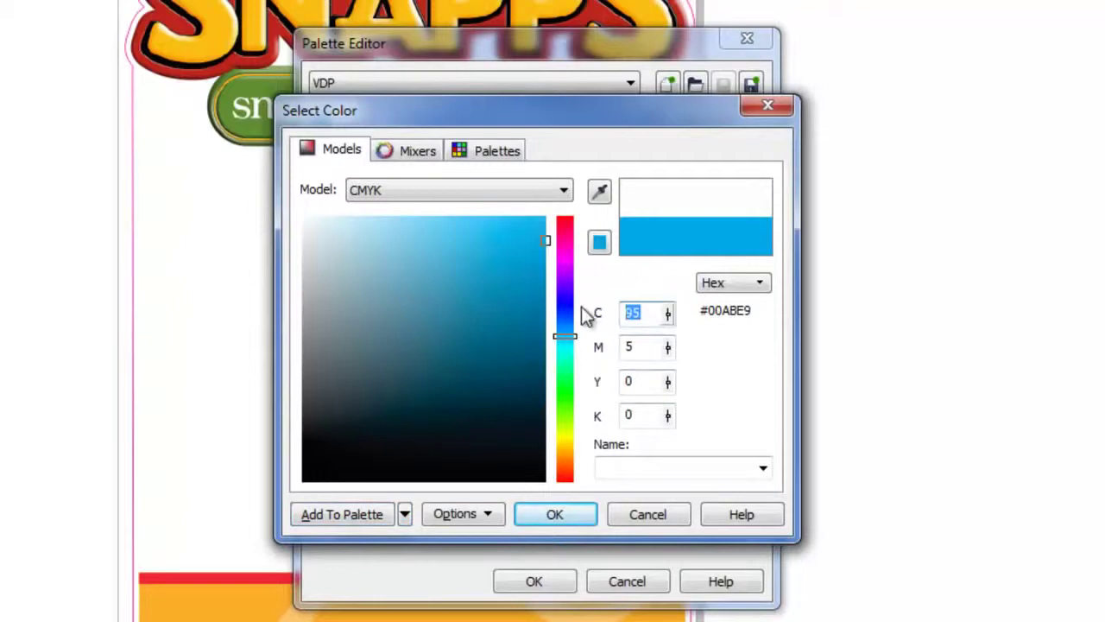
pyautogui.write('5')
pyautogui.press('Tab')
pyautogui.write('95')
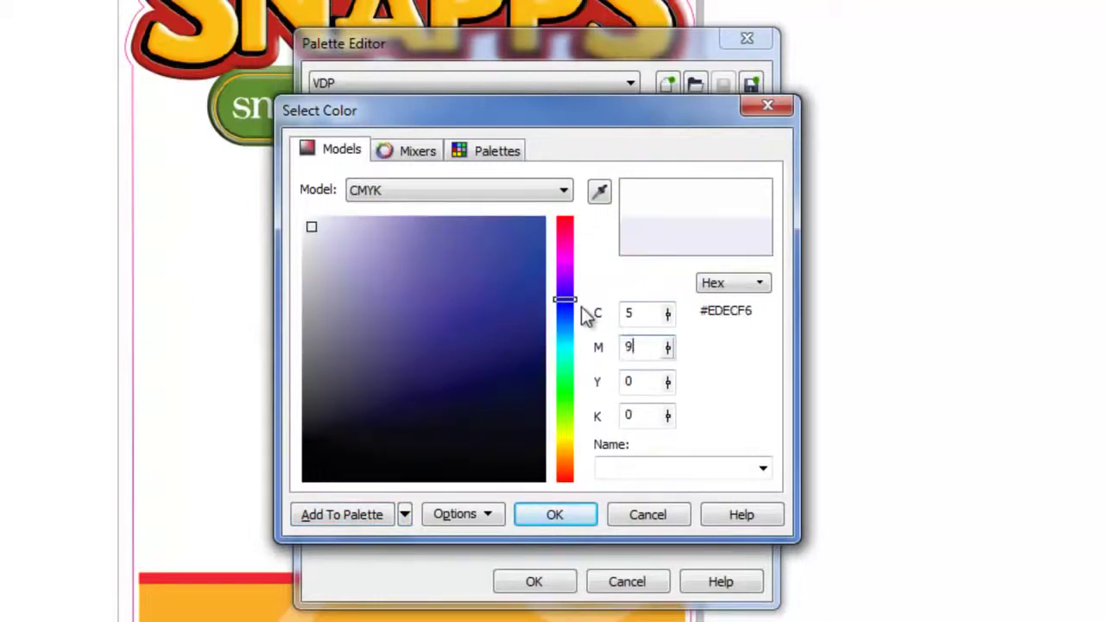
pyautogui.press('Tab')
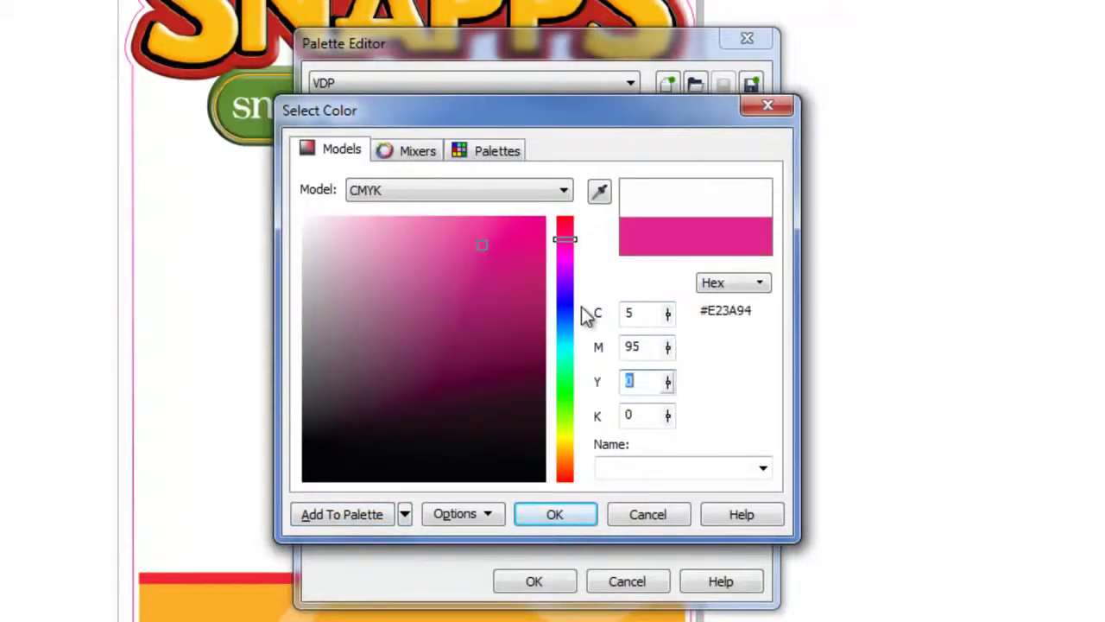
pyautogui.click(333, 516)
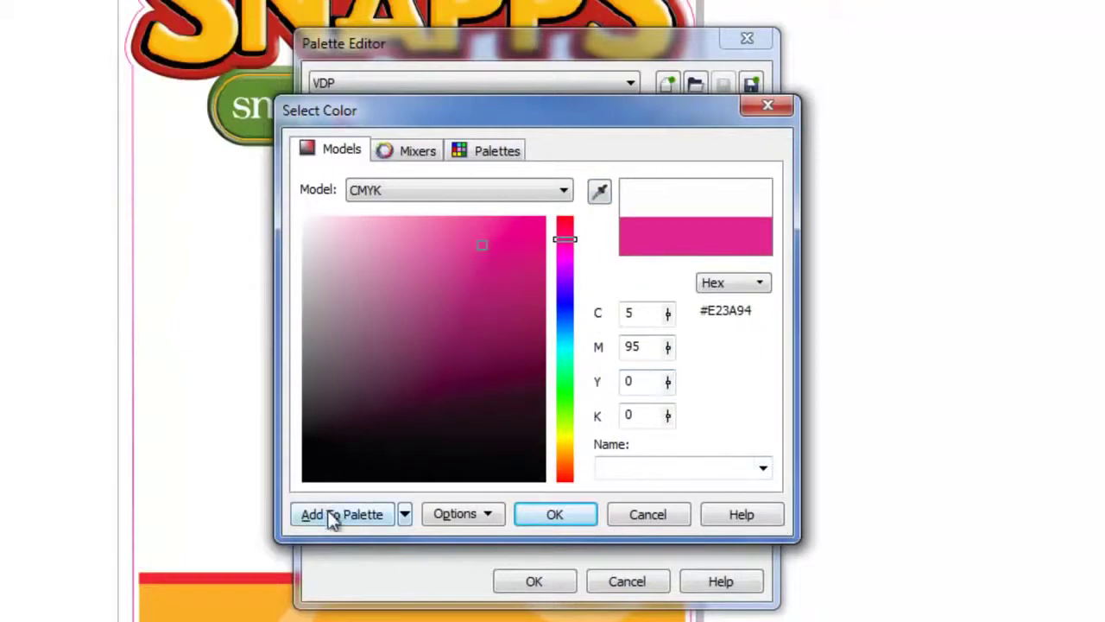
# Rename the cyan swatch VDP_Photo and set it to be treated as a spot colour.
pyautogui.click(581, 515)
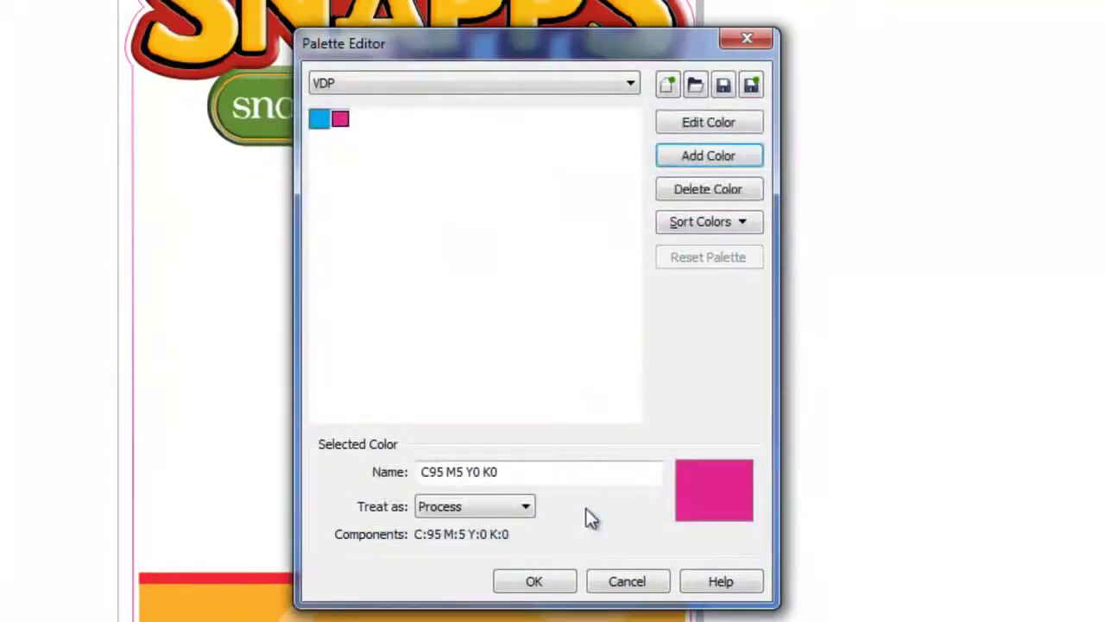
pyautogui.click(318, 120)
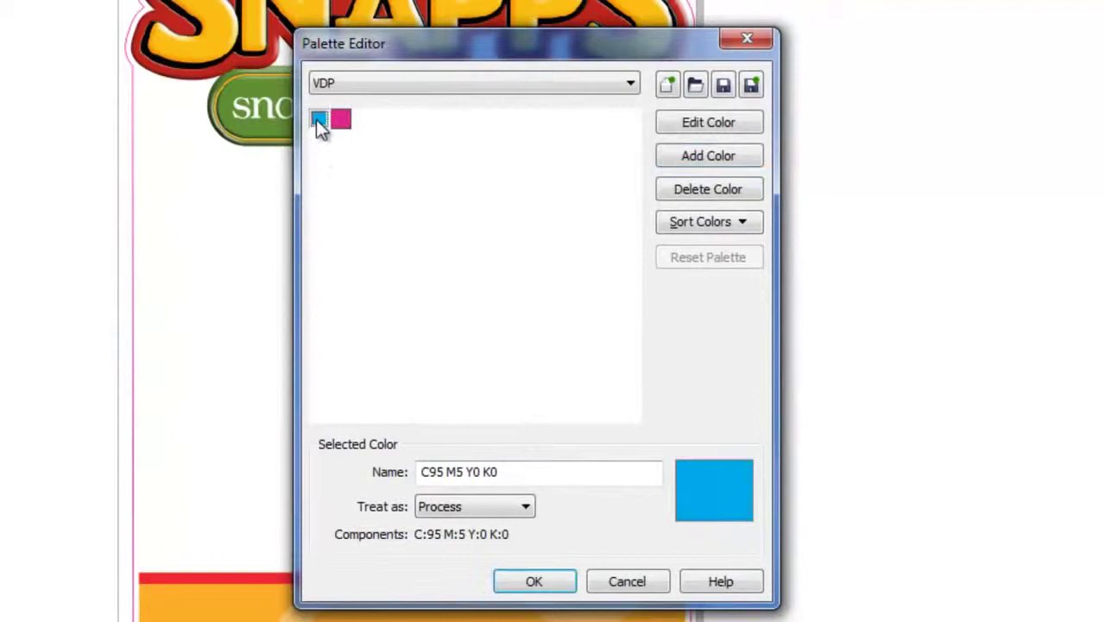
pyautogui.moveTo(561, 473); pyautogui.dragTo(398, 510)
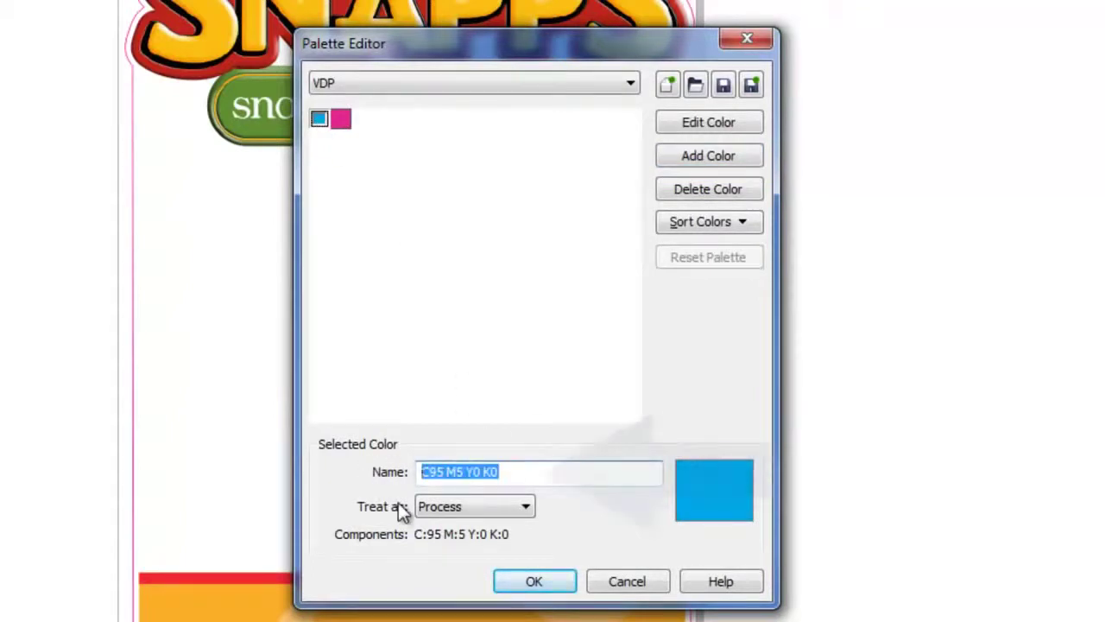
pyautogui.write('VDP_')
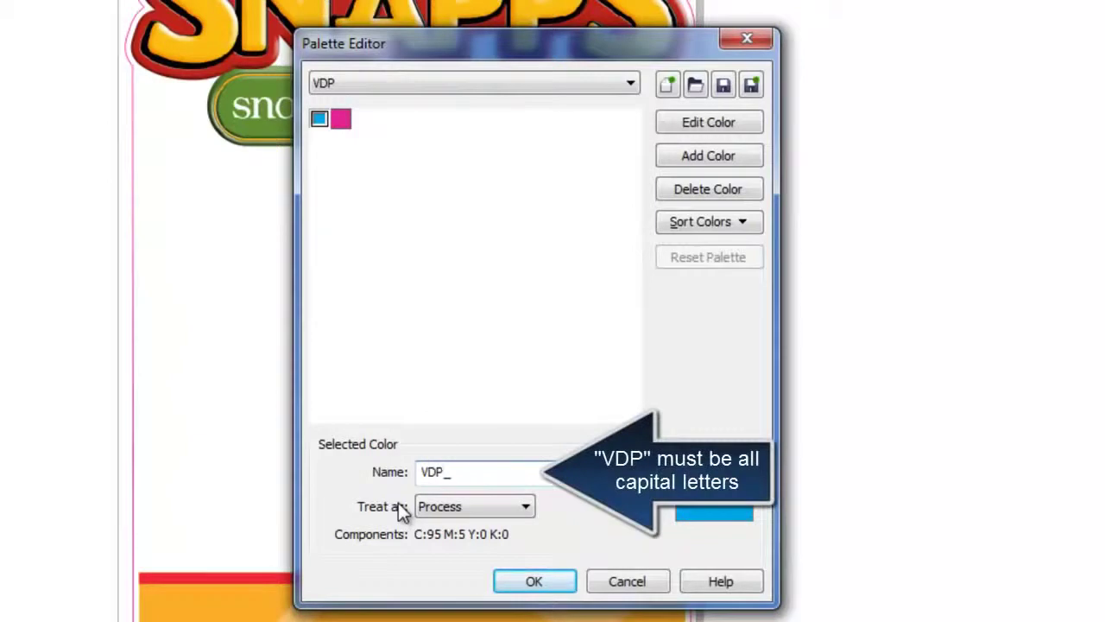
pyautogui.write('Photo')
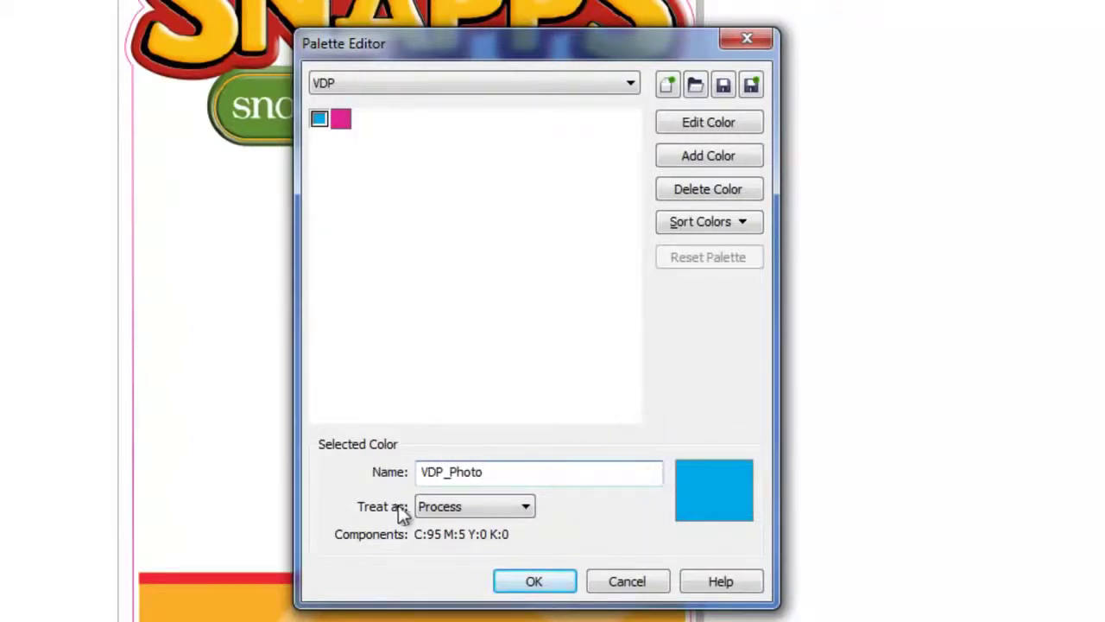
pyautogui.click(486, 508)
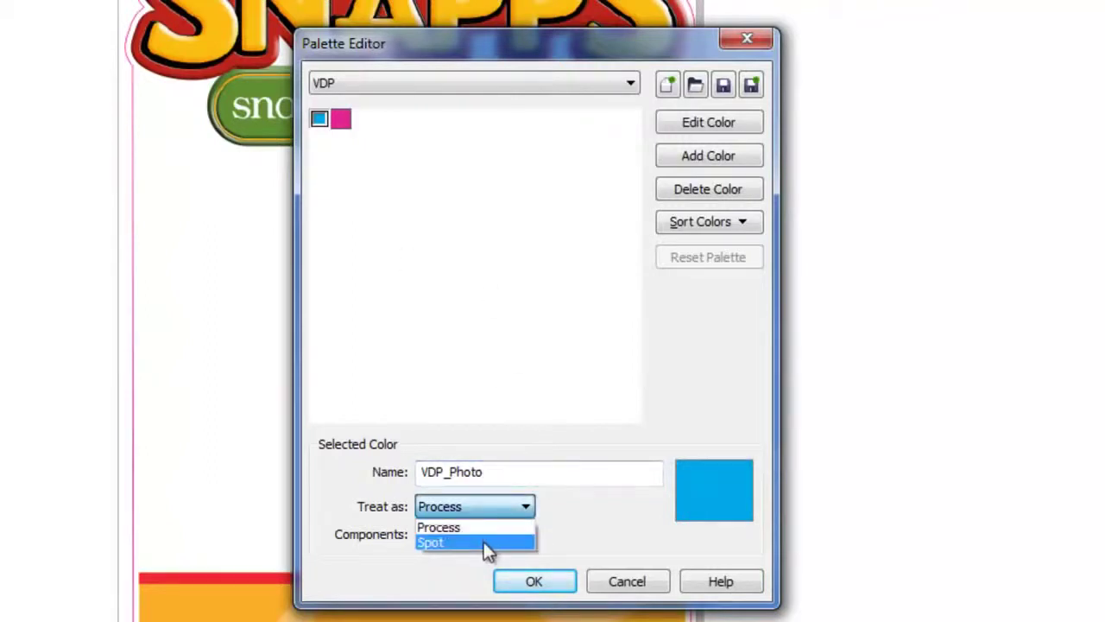
pyautogui.click(484, 542)
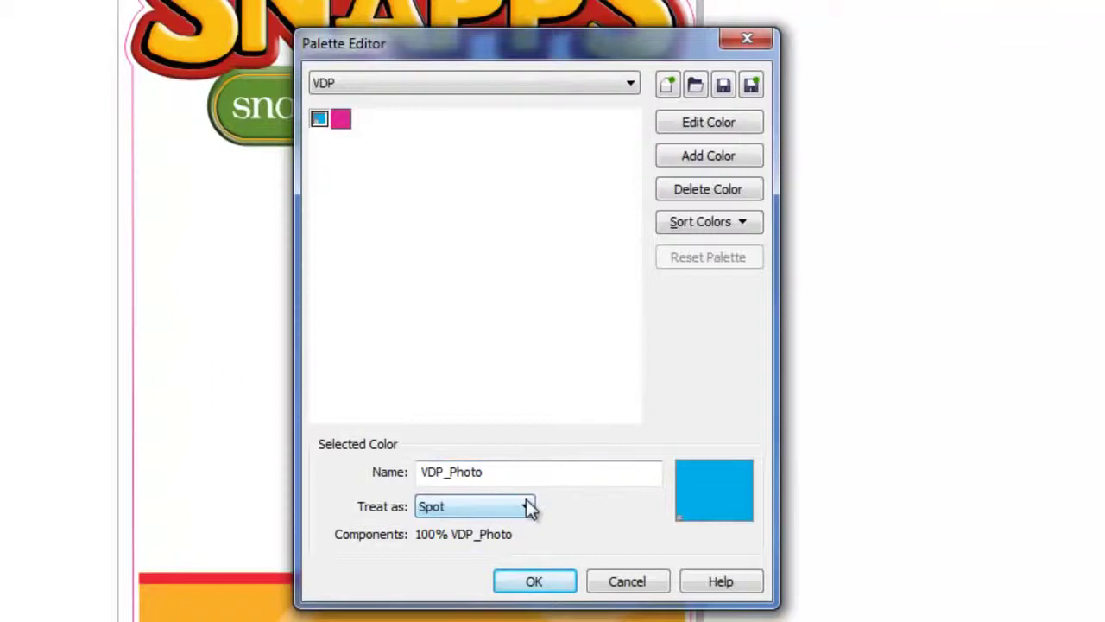
# Rename the magenta swatch VDP_Product as a spot colour and apply the palette changes.
pyautogui.click(342, 122)
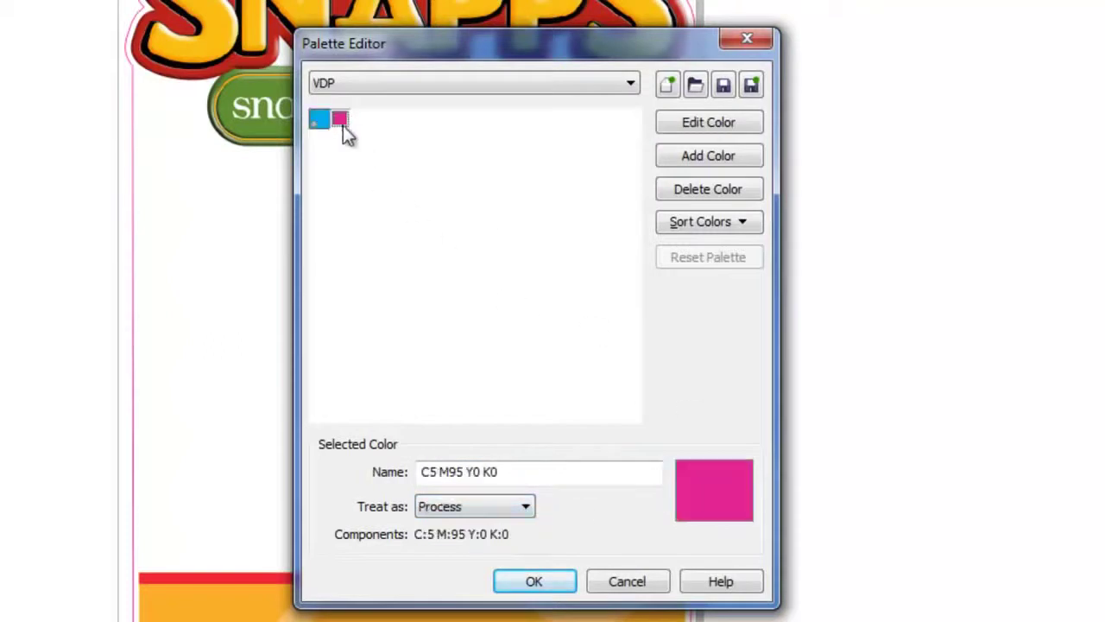
pyautogui.moveTo(533, 476); pyautogui.dragTo(257, 470)
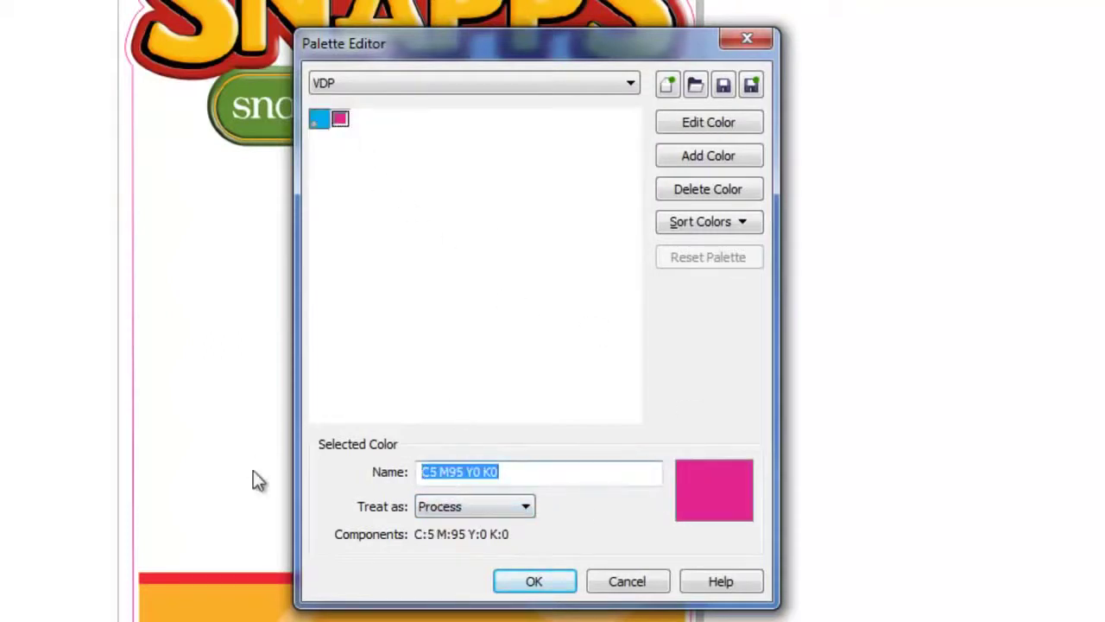
pyautogui.write('VDP_P')
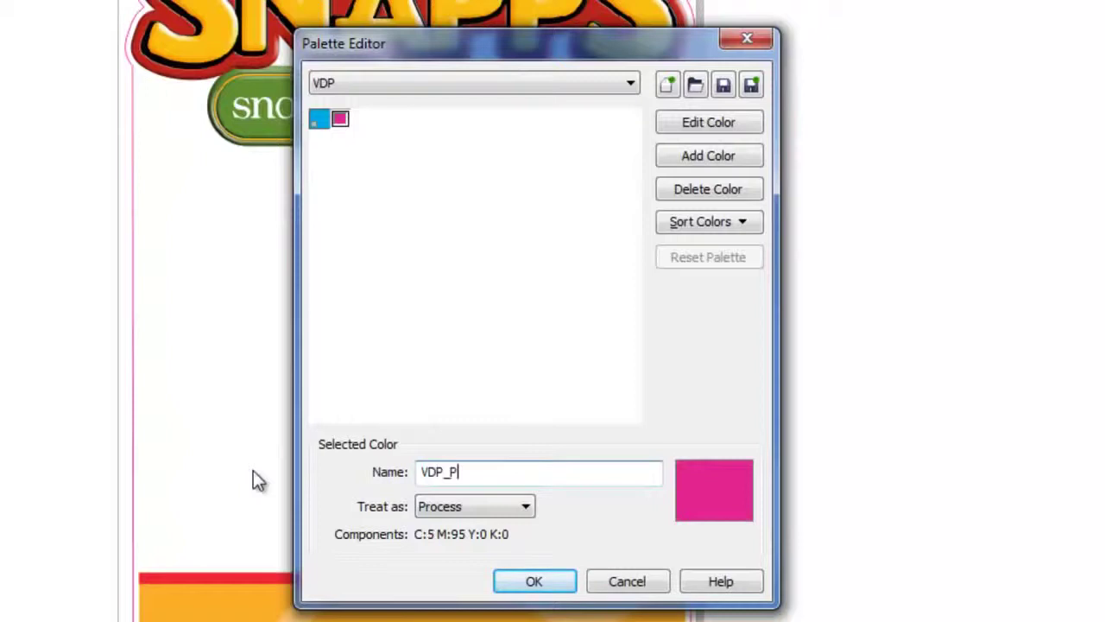
pyautogui.write('roduct')
pyautogui.press('Tab')
pyautogui.click(457, 507)
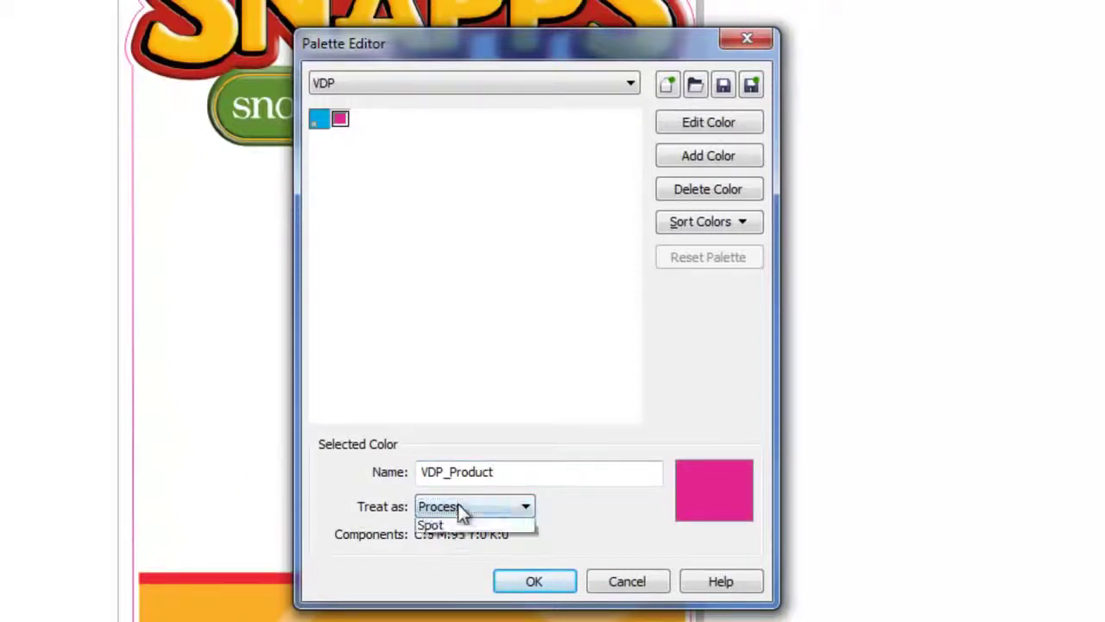
pyautogui.click(440, 540)
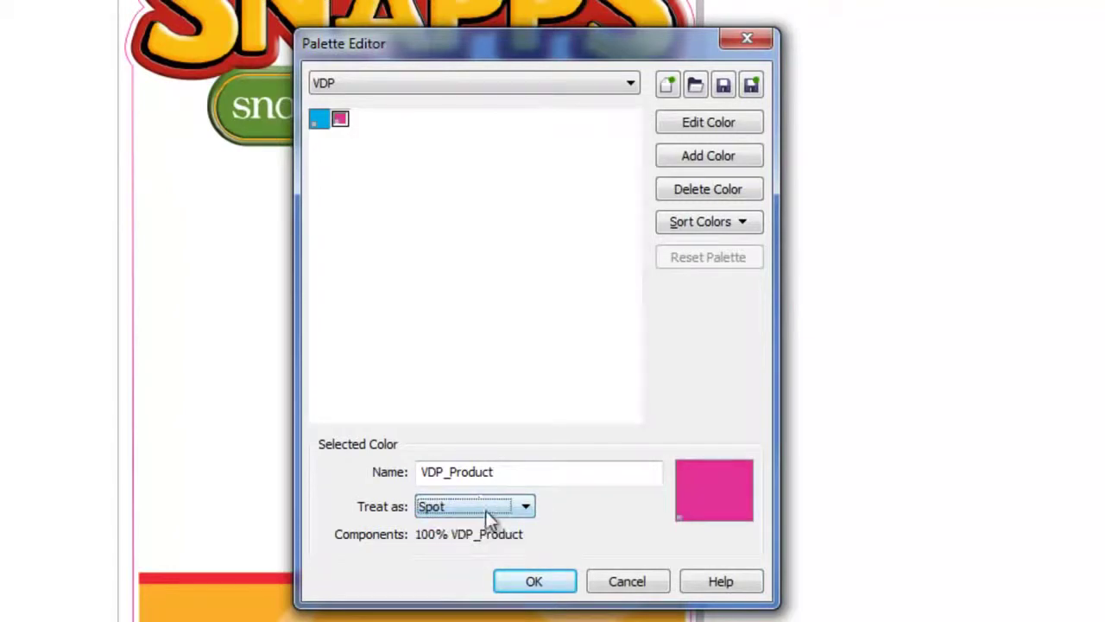
pyautogui.click(544, 581)
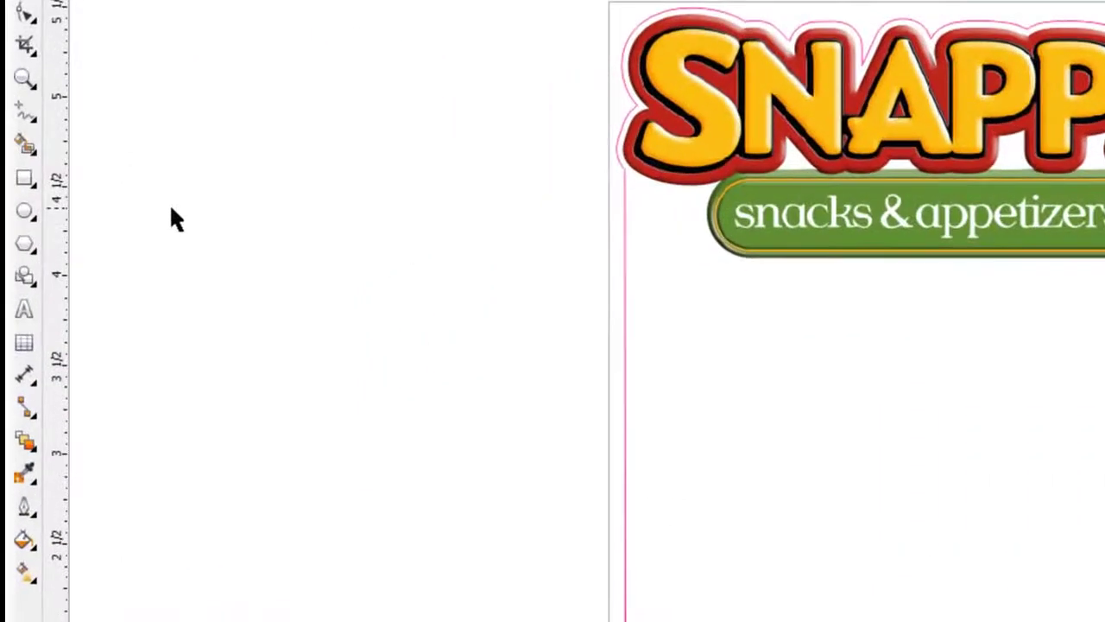
# Draw a large rectangle from the red band up to the logo, outlined in VDP_Photo.
pyautogui.click(24, 178)
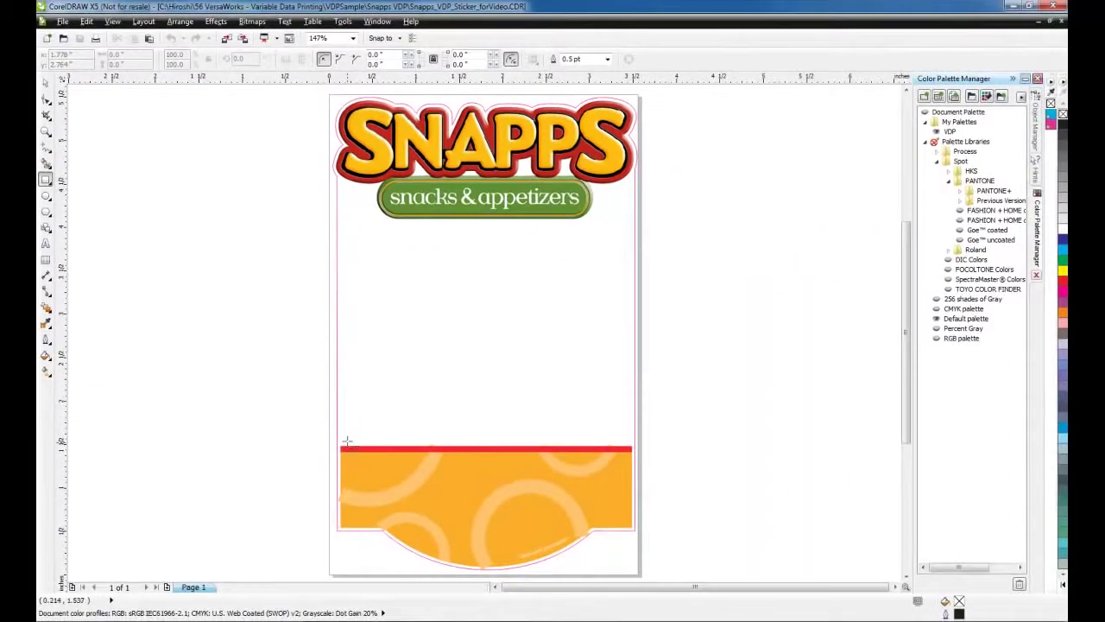
pyautogui.moveTo(341, 447); pyautogui.dragTo(637, 162)
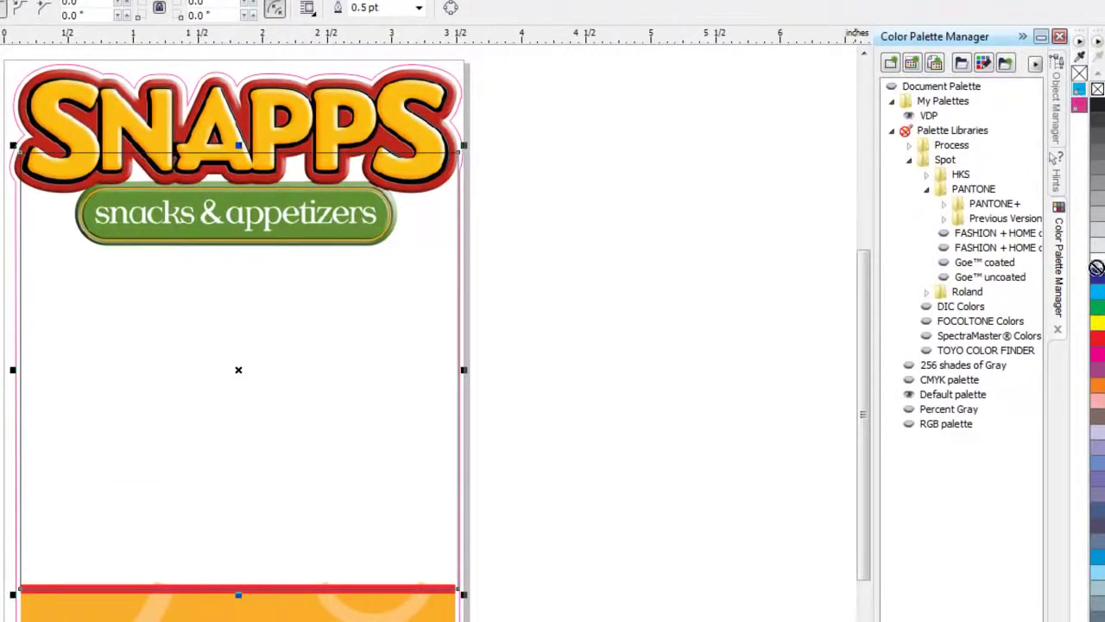
pyautogui.moveTo(1079, 90); pyautogui.dragTo(19, 415)
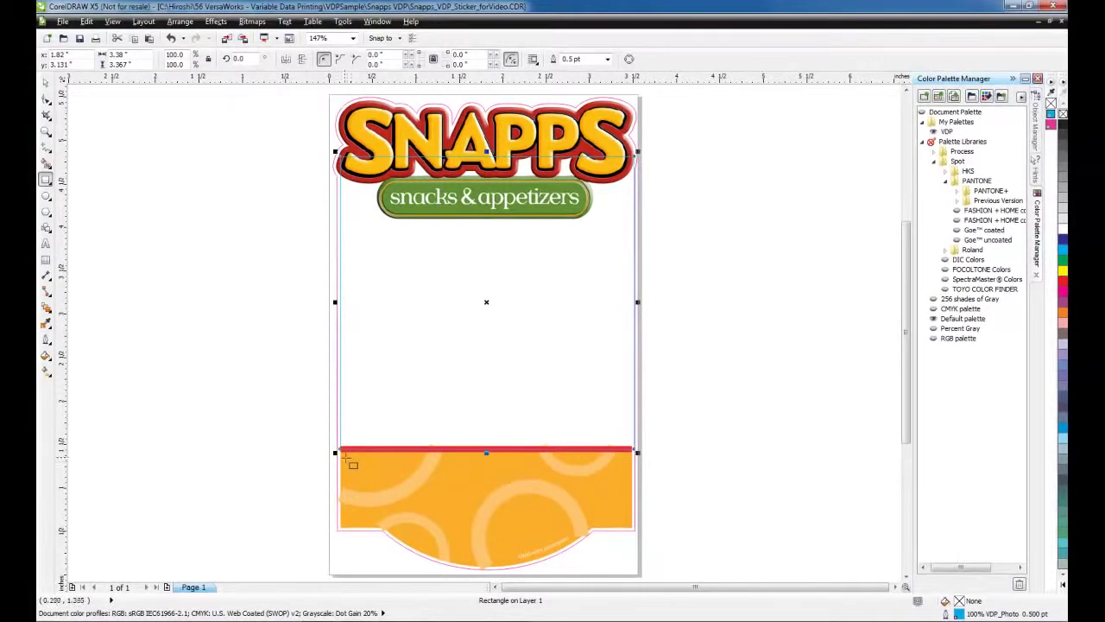
# Draw a smaller rectangle inside the orange band, outlined in VDP_Product.
pyautogui.moveTo(348, 463); pyautogui.dragTo(634, 526)
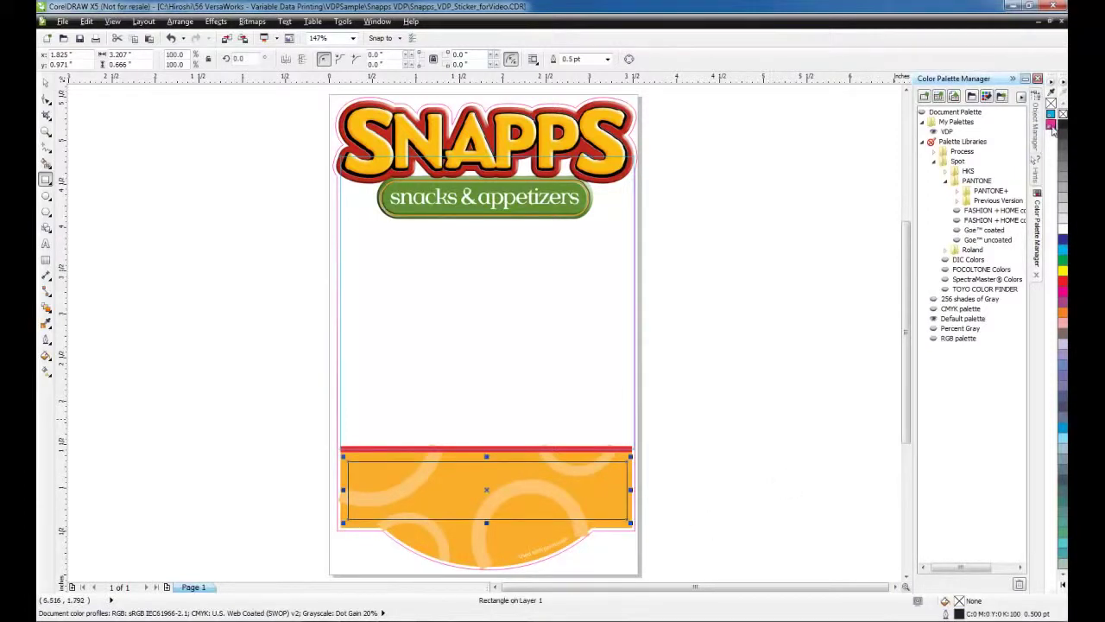
pyautogui.moveTo(1051, 125); pyautogui.dragTo(627, 484)
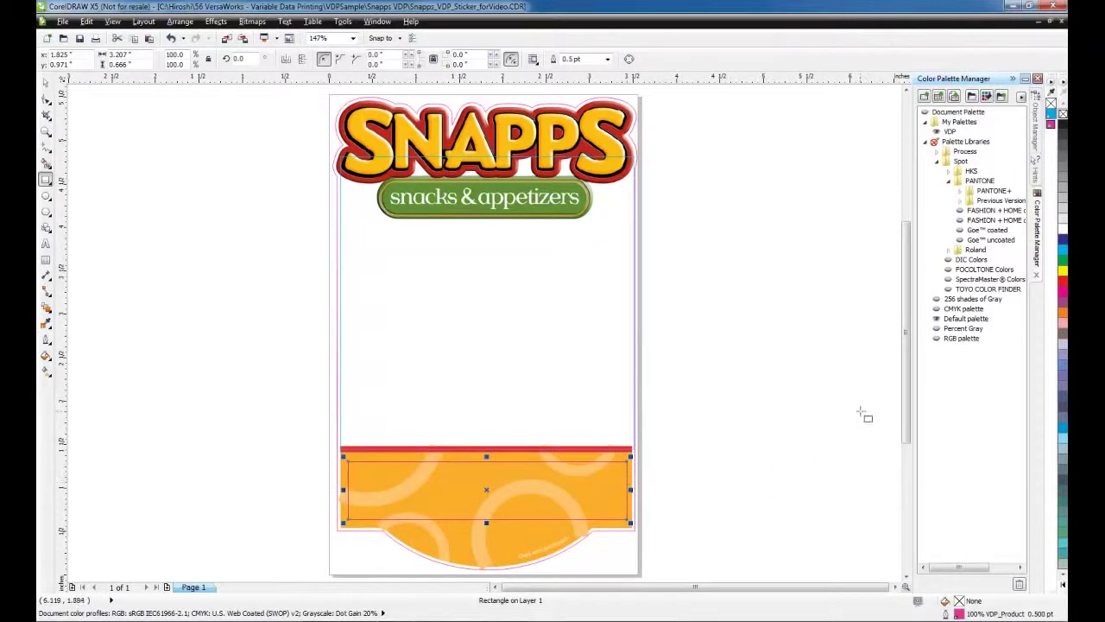
pyautogui.click(62, 21)
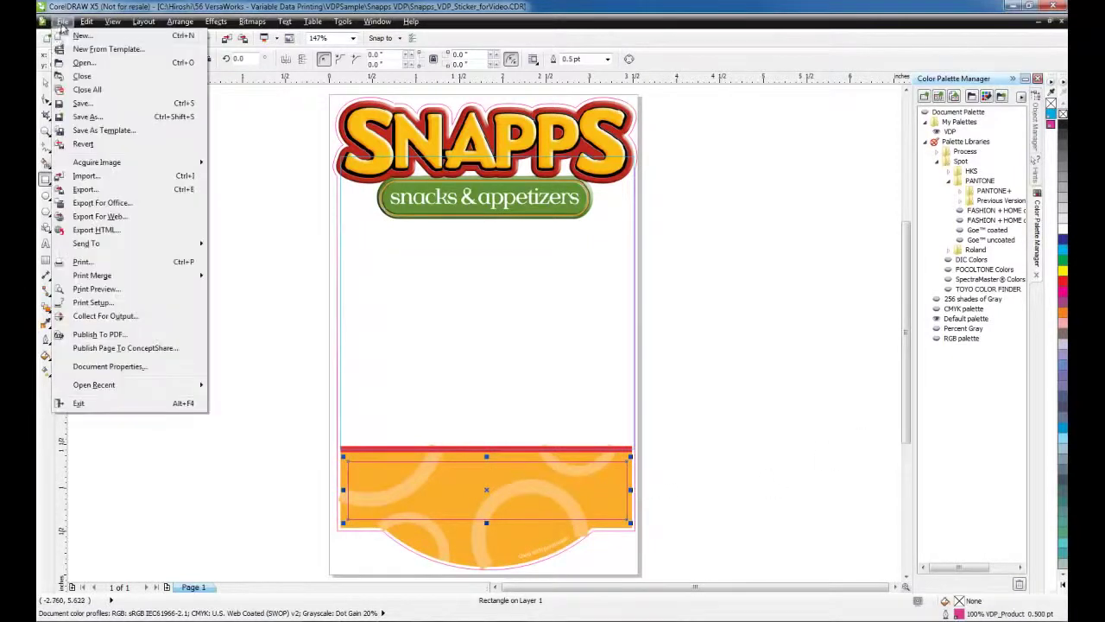
# Save the drawing as PDF type with the file name Snapps_VDP_Sticker2.pdf.
pyautogui.click(87, 116)
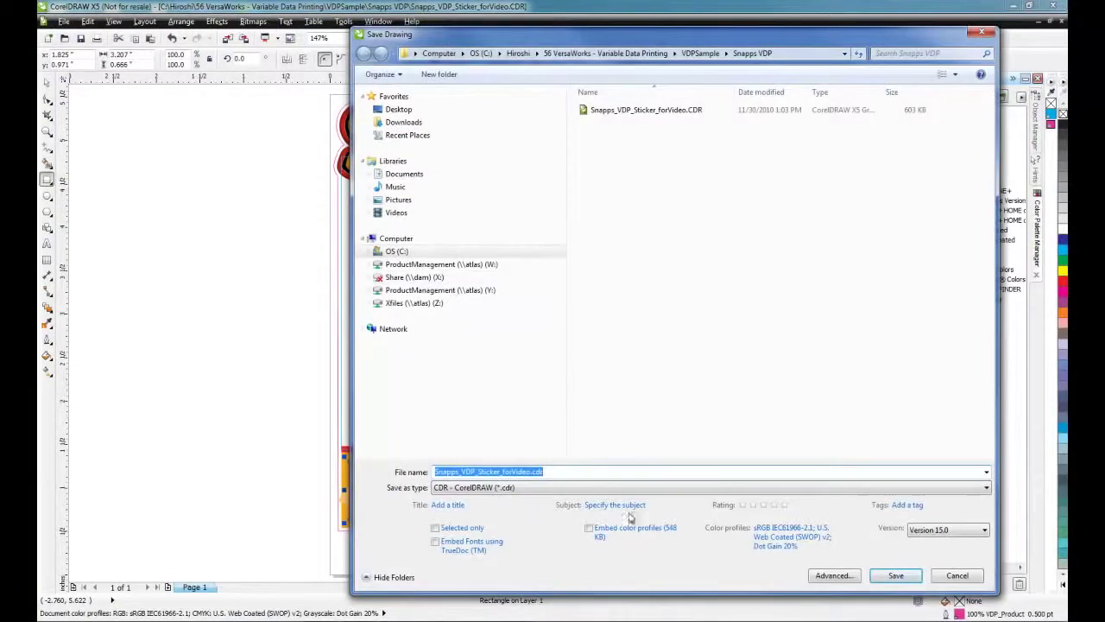
pyautogui.click(576, 489)
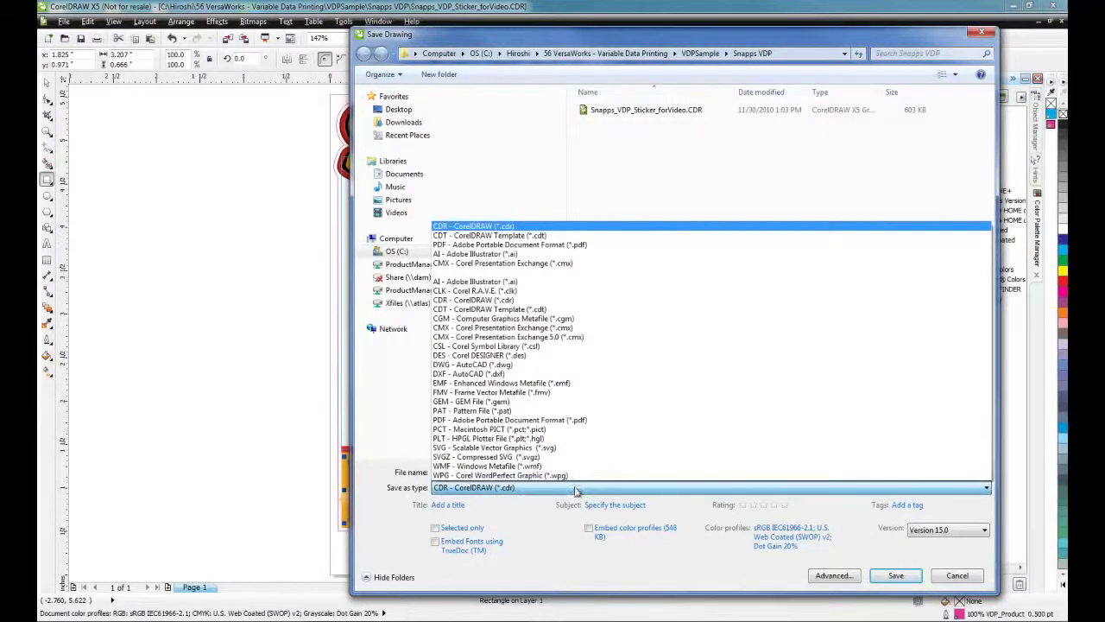
pyautogui.click(541, 420)
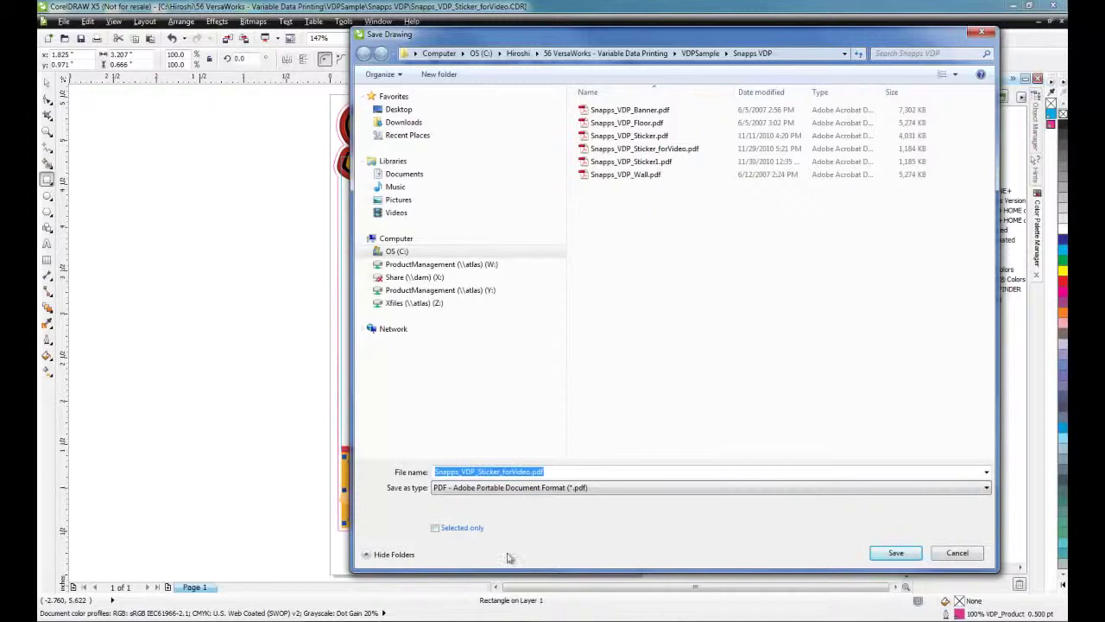
pyautogui.click(529, 471)
pyautogui.moveTo(530, 471); pyautogui.dragTo(502, 472)
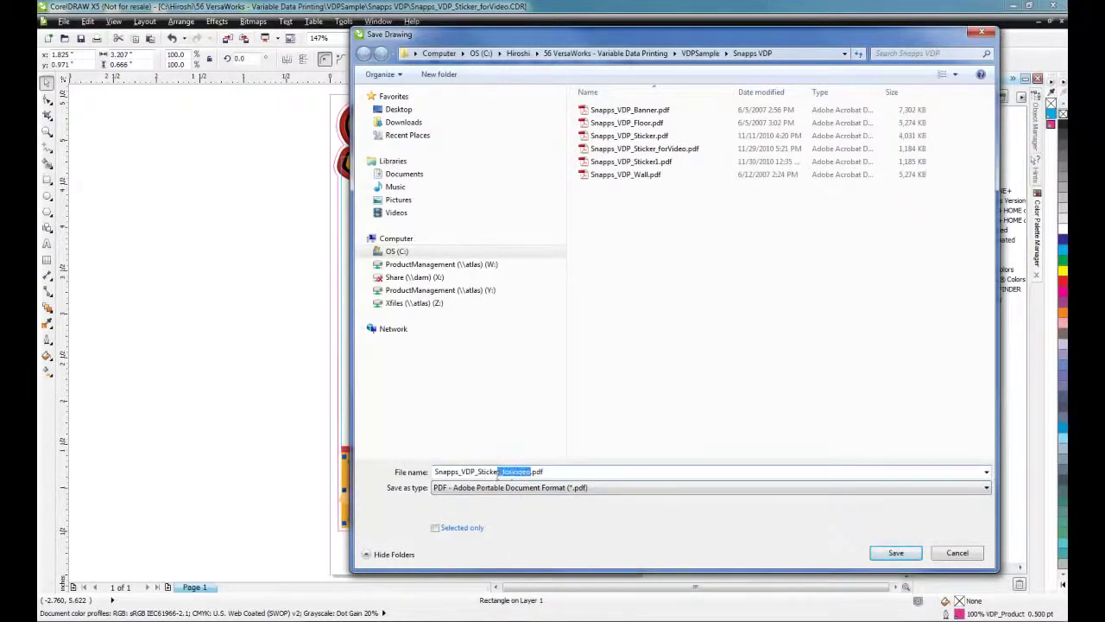
pyautogui.write('2')
pyautogui.click(895, 553)
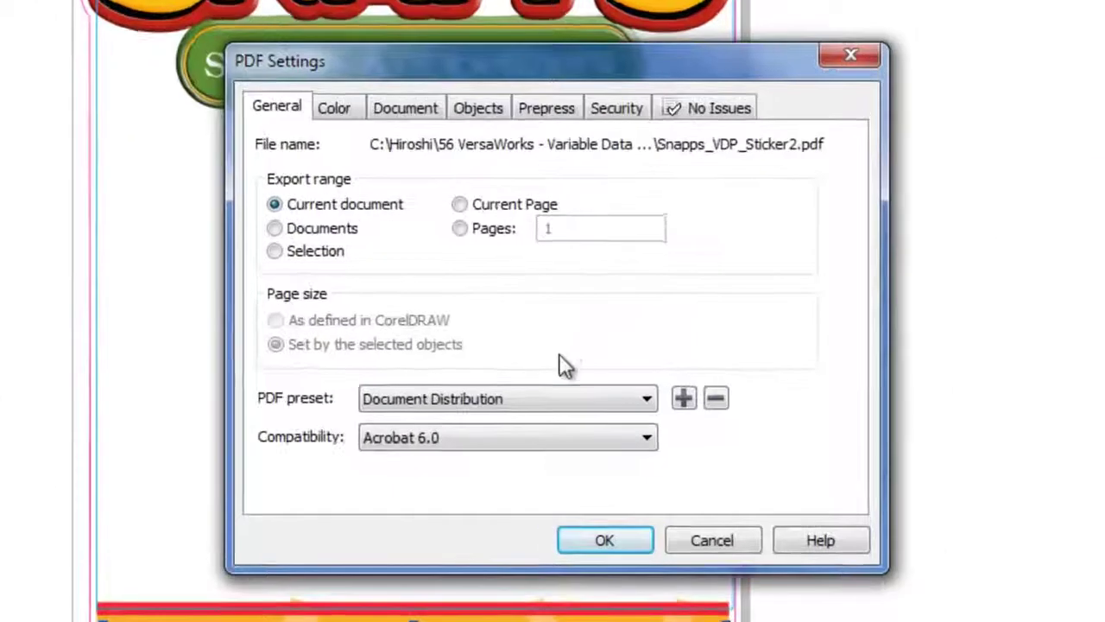
# Check the Color tab of the PDF Settings and accept them to finish the PDF.
pyautogui.click(333, 109)
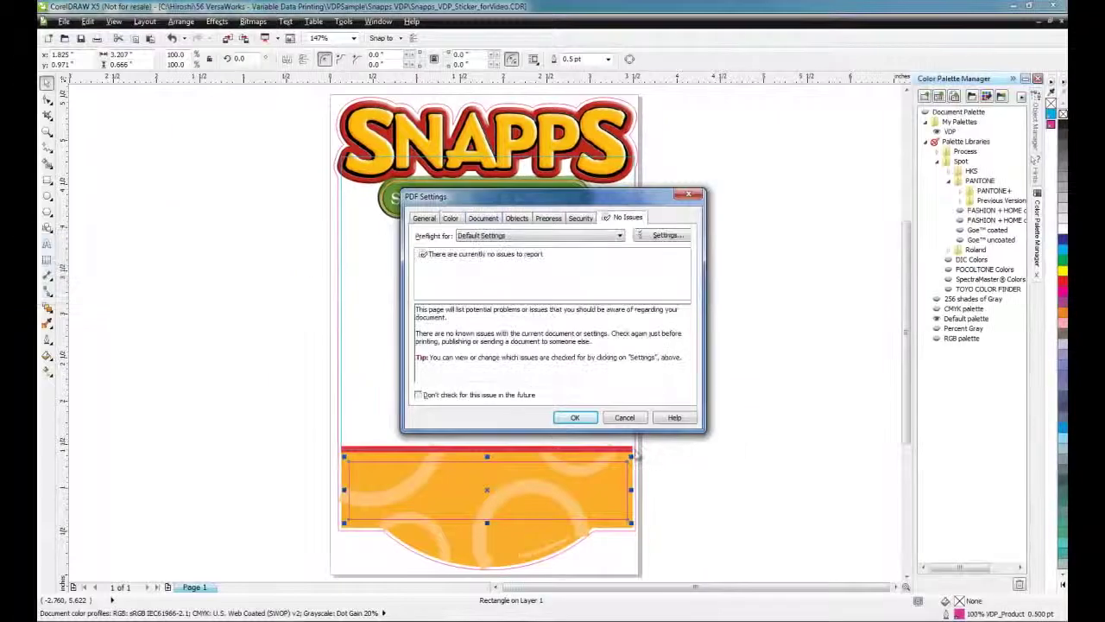
pyautogui.click(574, 417)
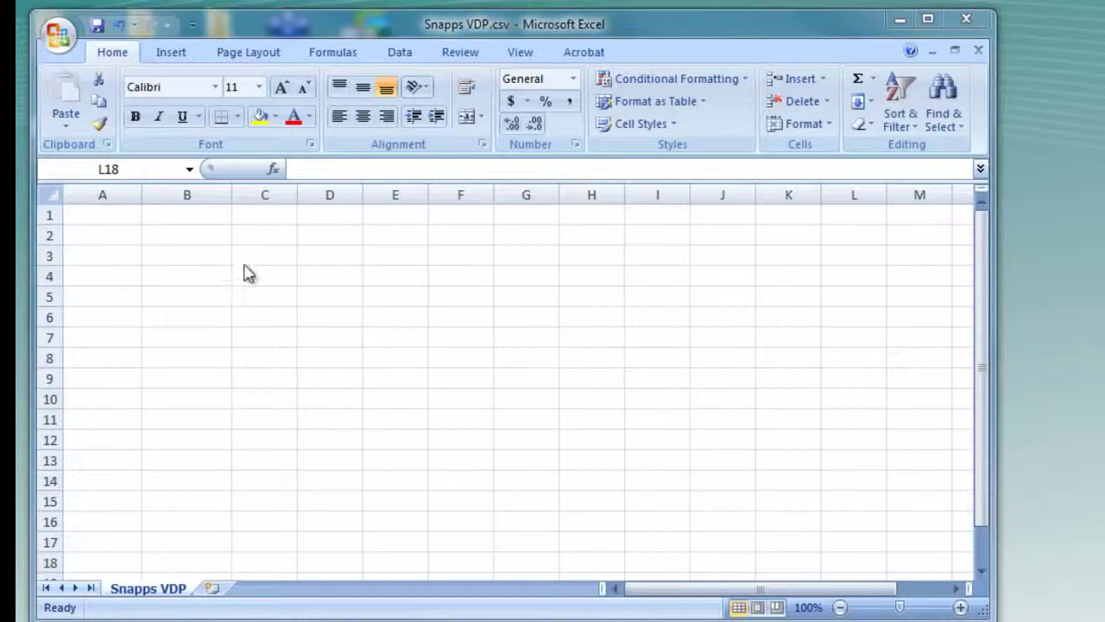
# Enter headers VDP_Product in A1 and VDP_Photo in B1, and autofit column A.
pyautogui.click(89, 215)
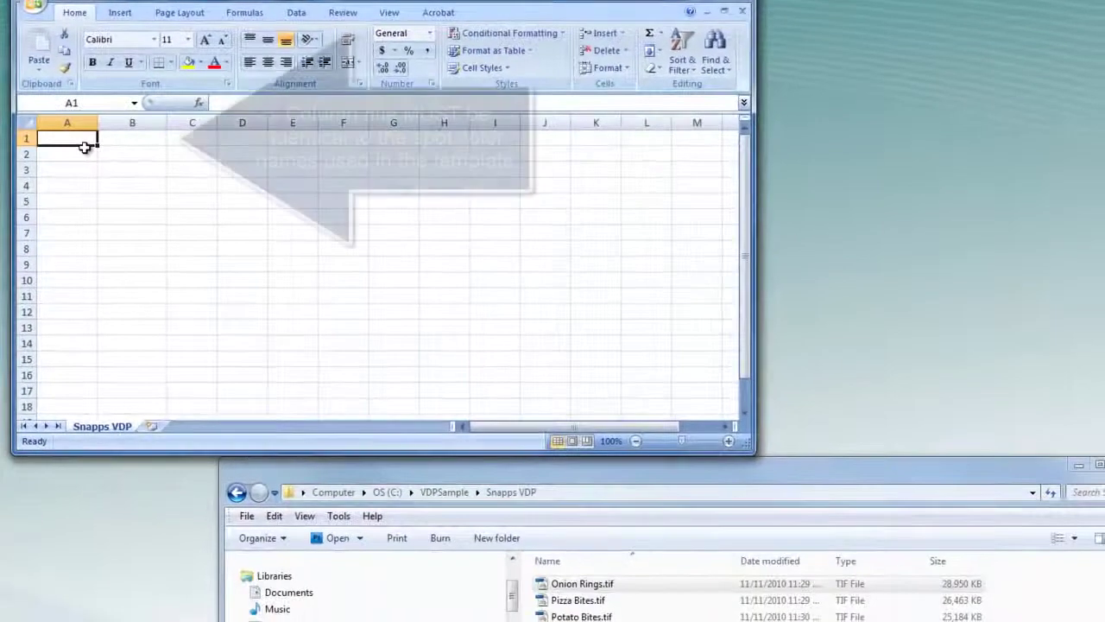
pyautogui.write('VDP_Produ')
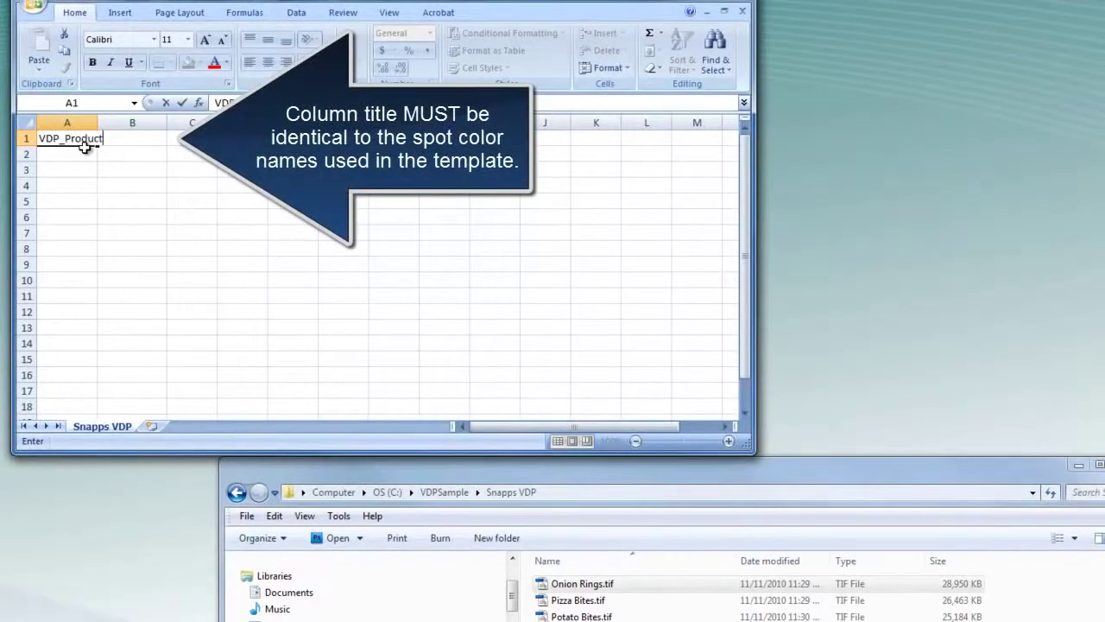
pyautogui.write('ct')
pyautogui.press('Tab')
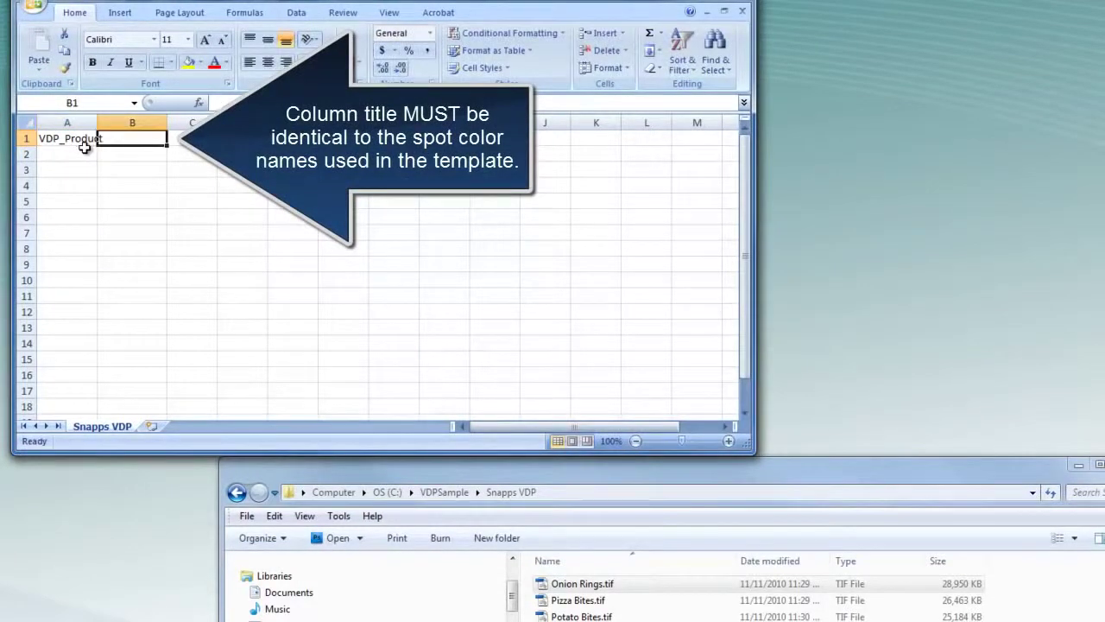
pyautogui.write('VDP_Photo')
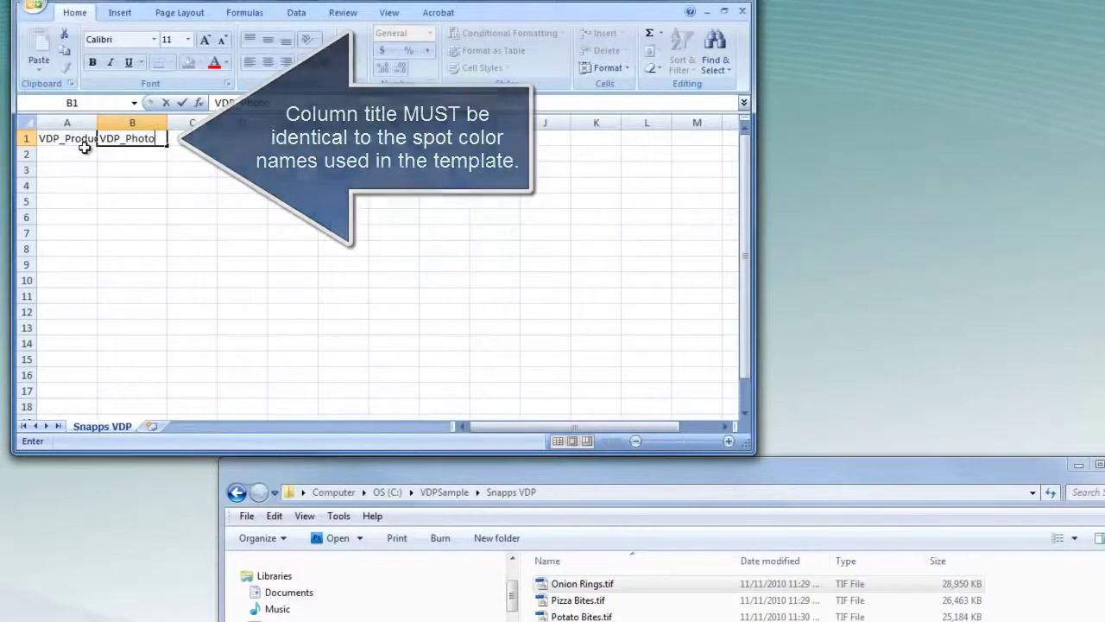
pyautogui.press('Return')
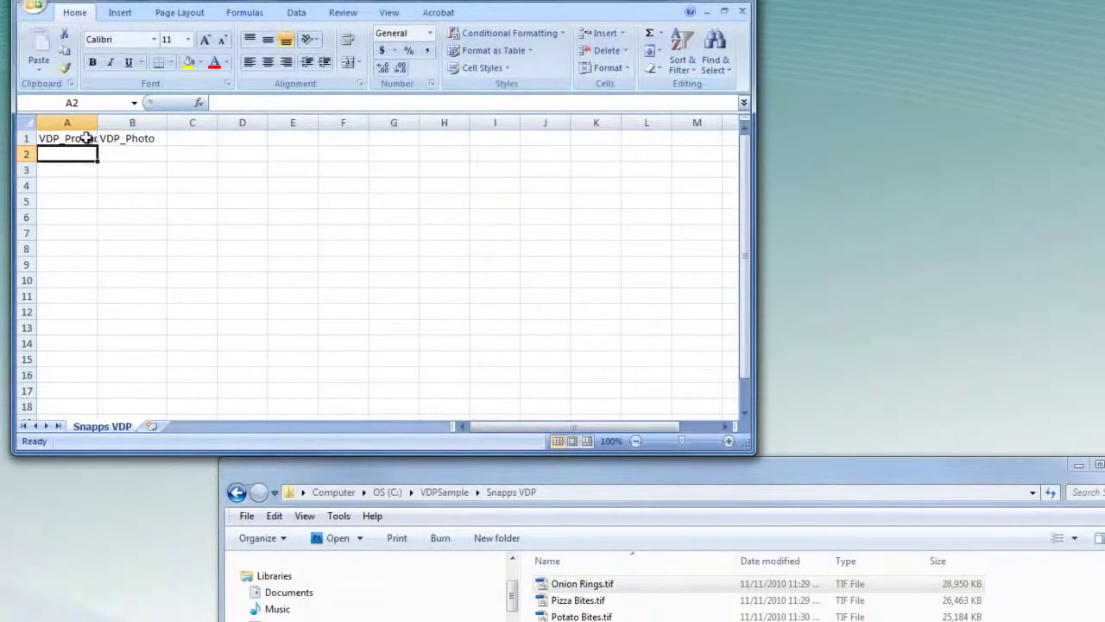
pyautogui.doubleClick(98, 119)
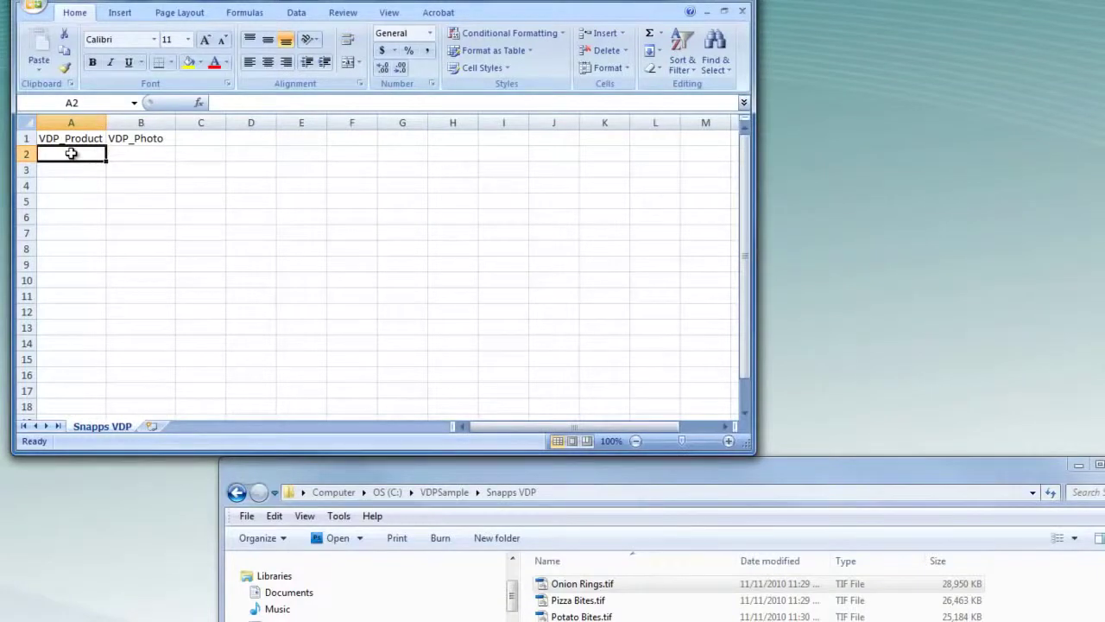
# Add Onion Rings with its image folder path ending in \Onion Rings.tif.
pyautogui.write('Onion')
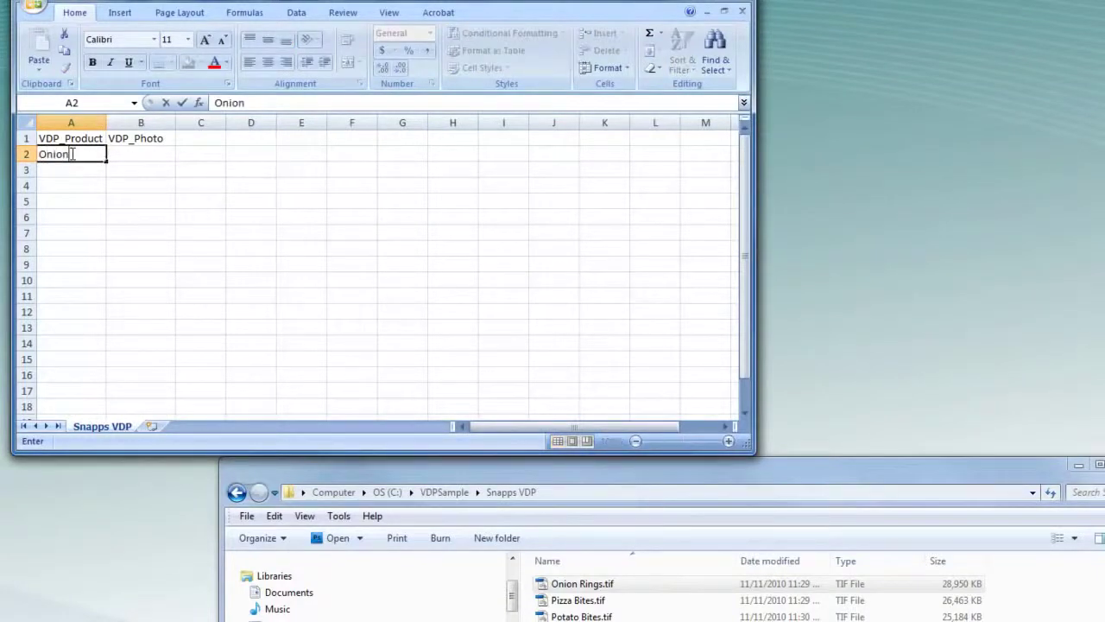
pyautogui.write(' Rings')
pyautogui.press('Tab')
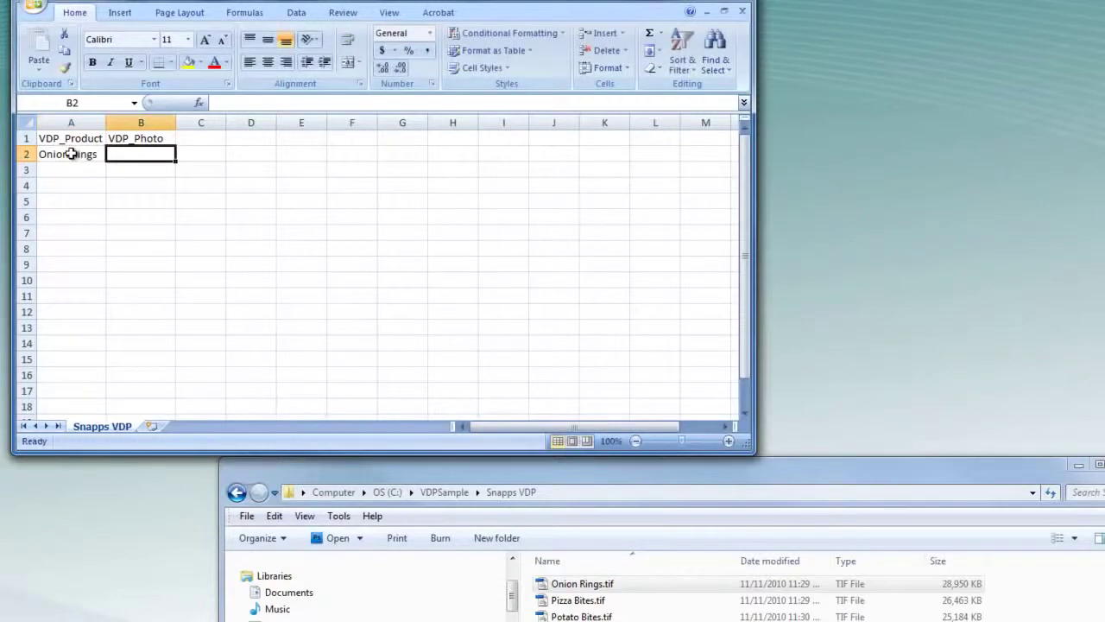
pyautogui.click(607, 585)
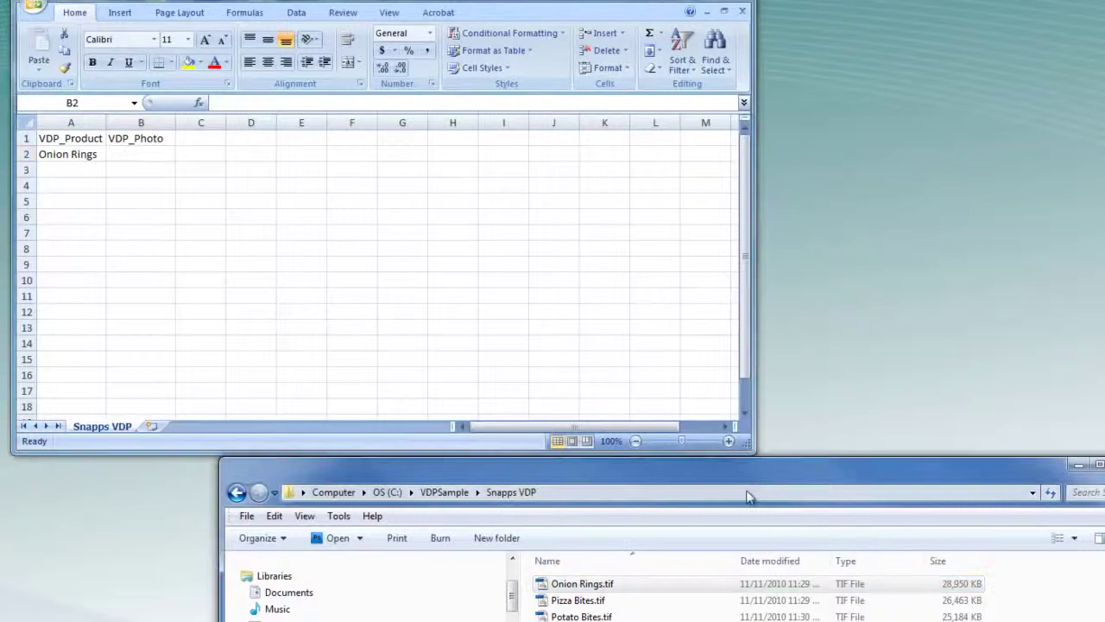
pyautogui.click(745, 494)
pyautogui.hotkey('ctrl', 'c')
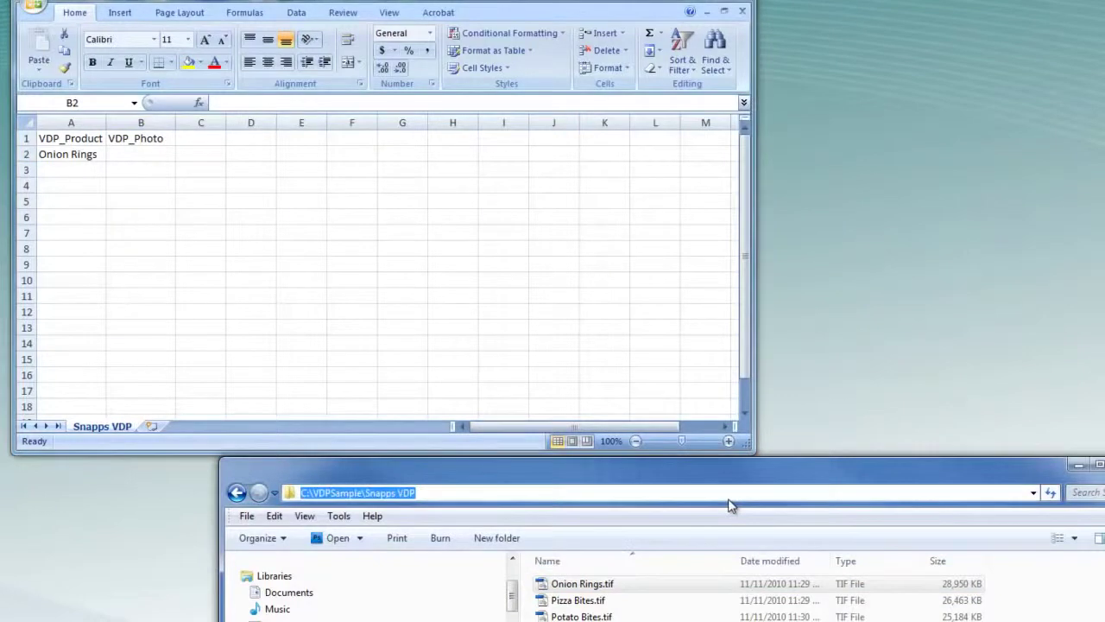
pyautogui.click(132, 152)
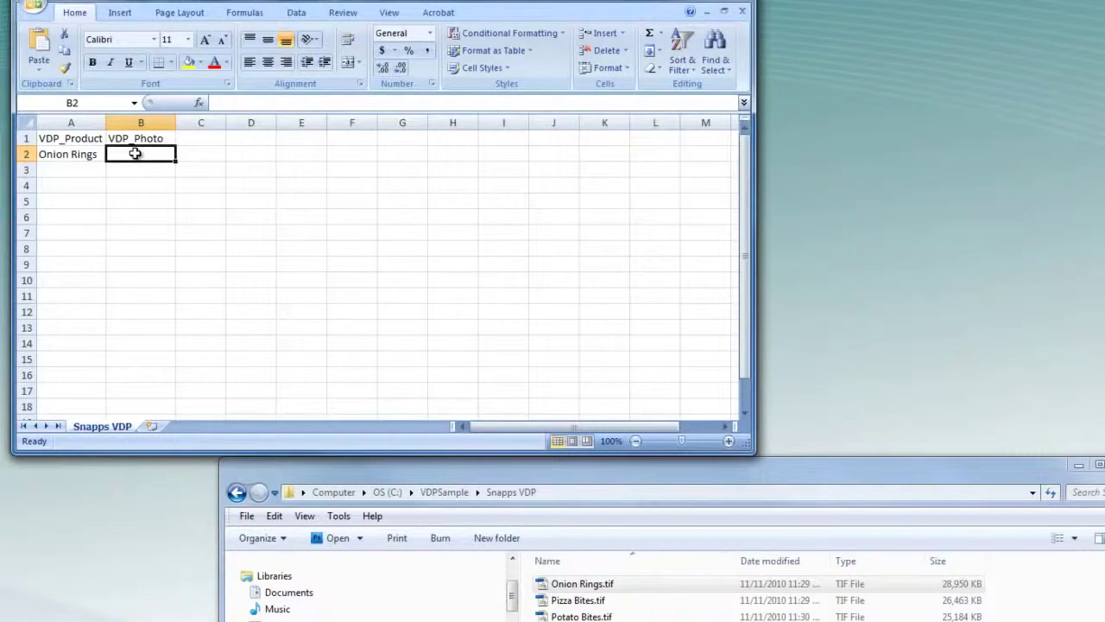
pyautogui.click(228, 102)
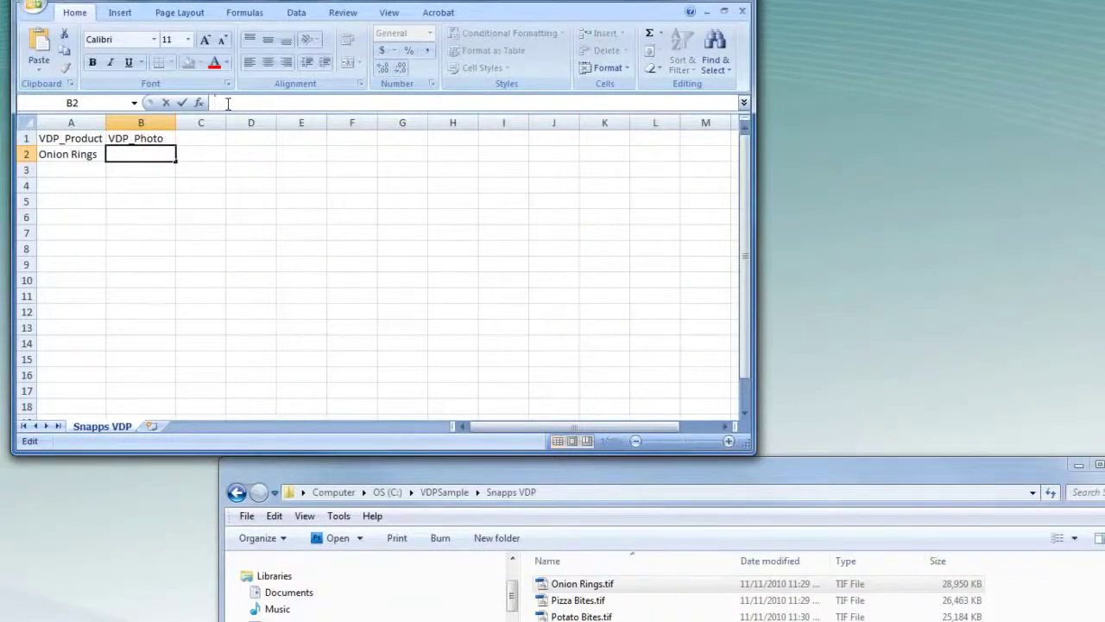
pyautogui.hotkey('ctrl', 'v')
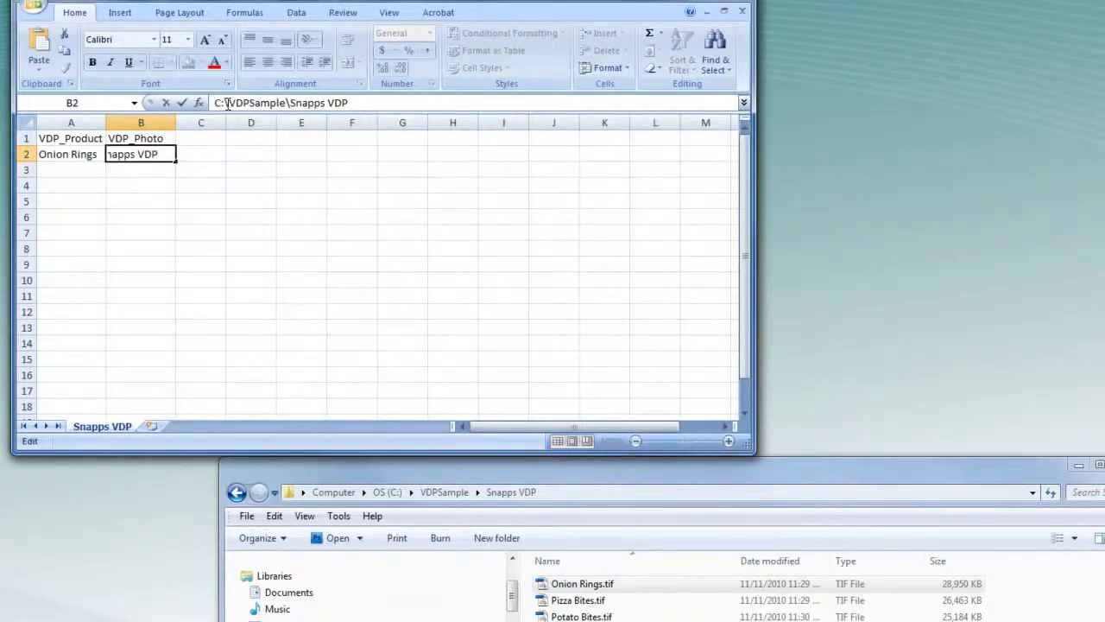
pyautogui.write('\\Onion Rings.')
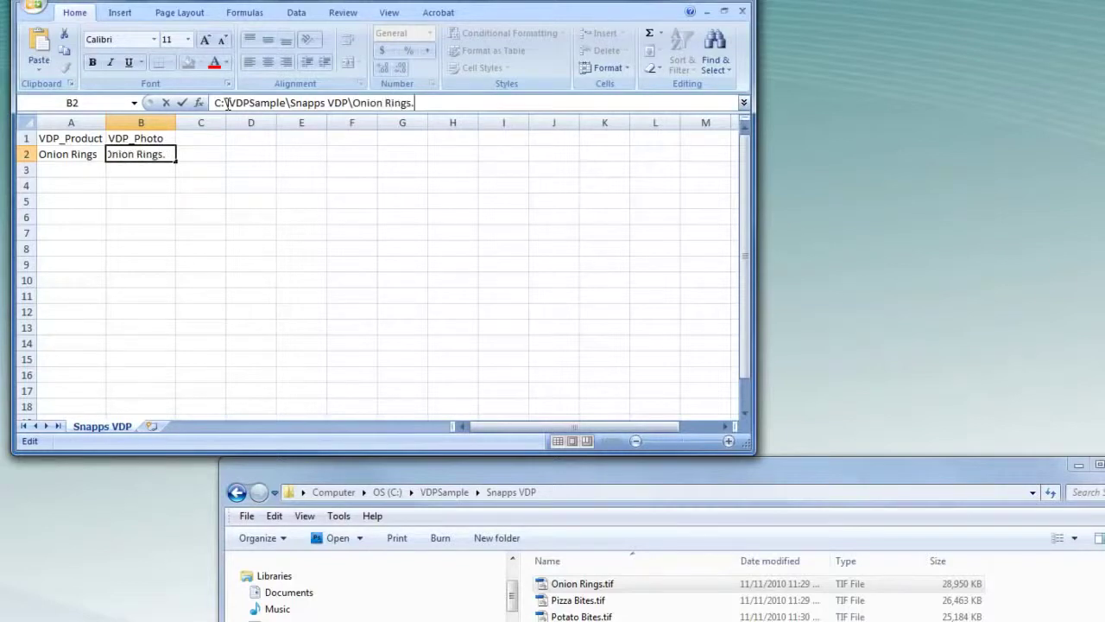
pyautogui.write('tif')
pyautogui.press('Return')
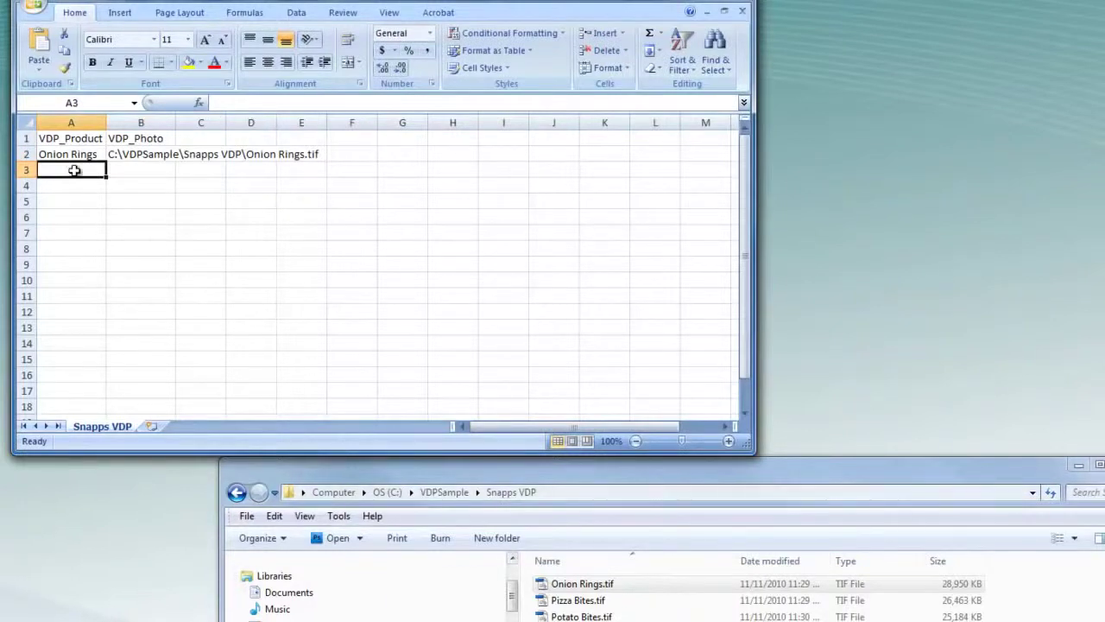
# Add Pizza Bites and Potato Bites rows with their .tif image paths.
pyautogui.write('Pi')
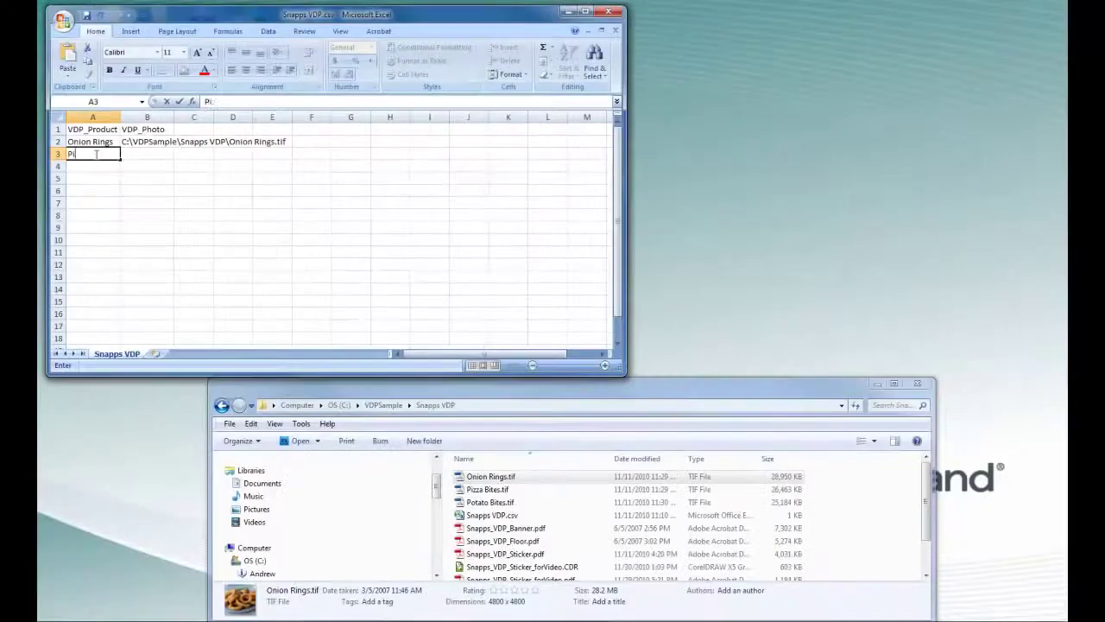
pyautogui.write('zza Bites')
pyautogui.press('Tab')
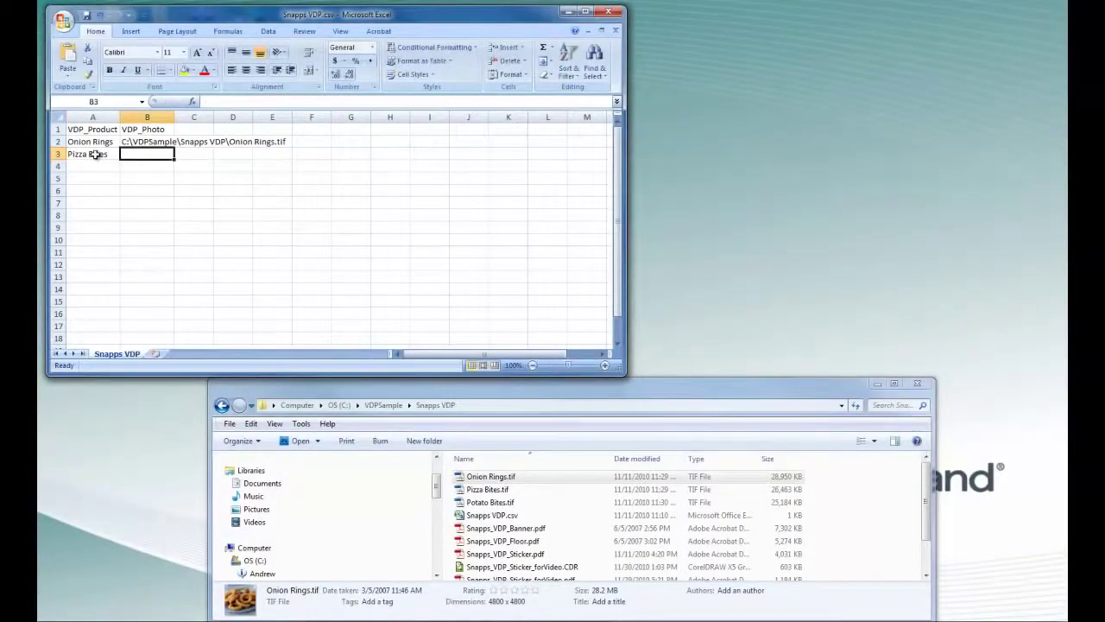
pyautogui.hotkey('ctrl', 'v')
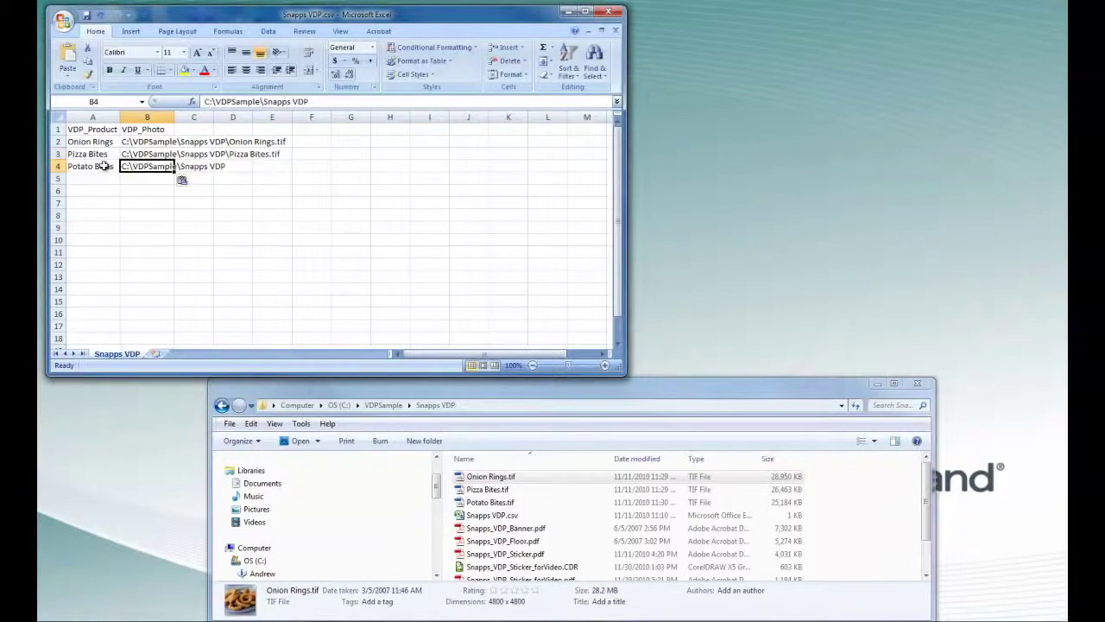
pyautogui.click(312, 101)
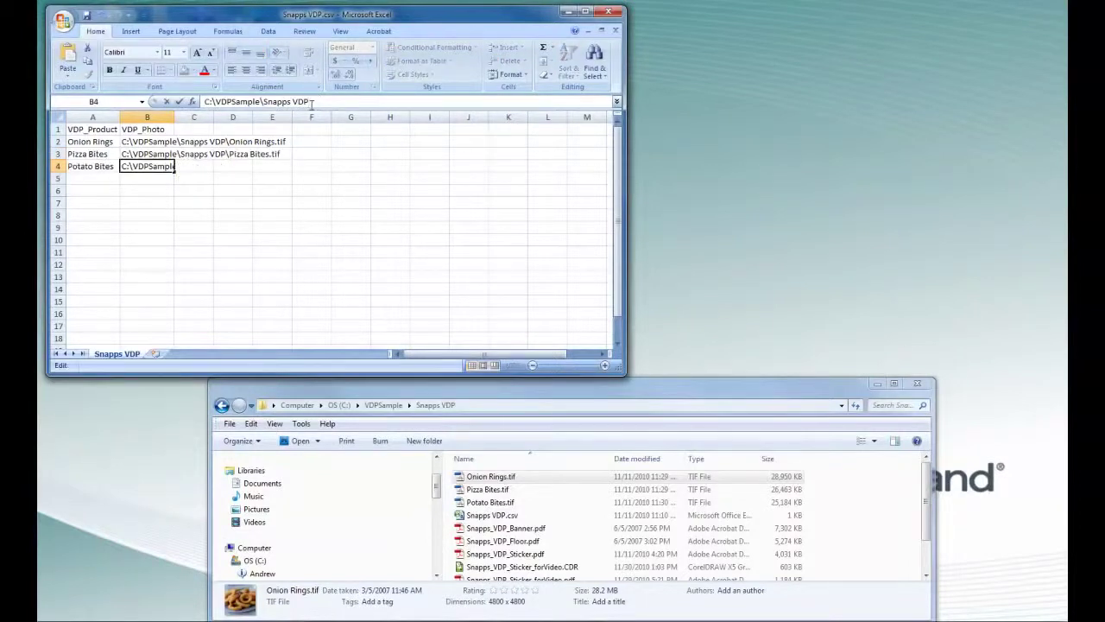
pyautogui.write('\\')
pyautogui.write('Po')
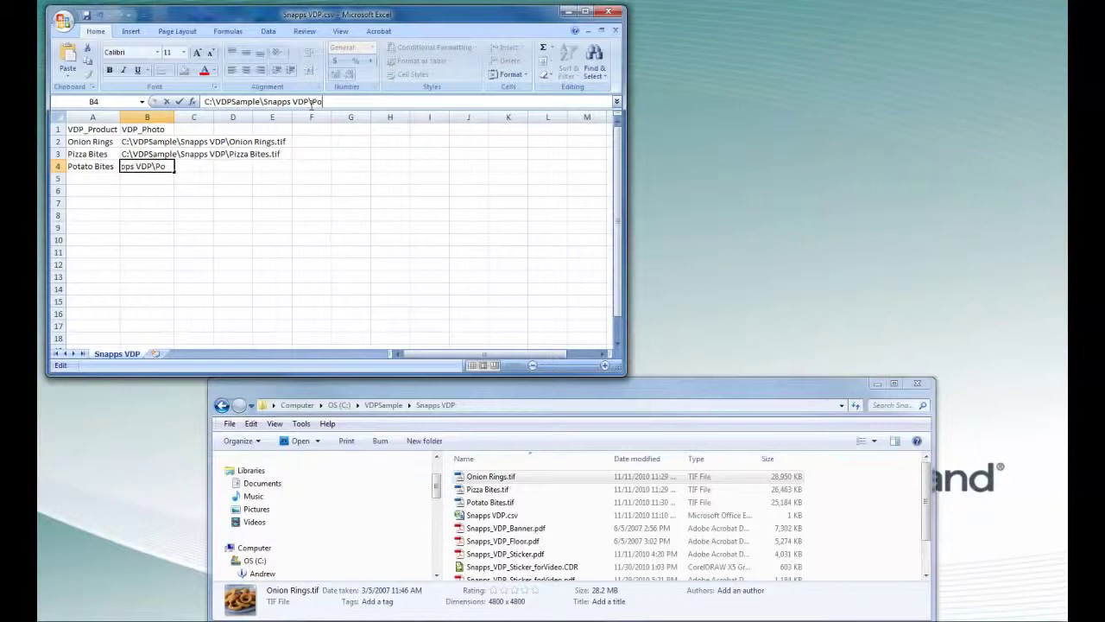
pyautogui.write('tato Bites.tif')
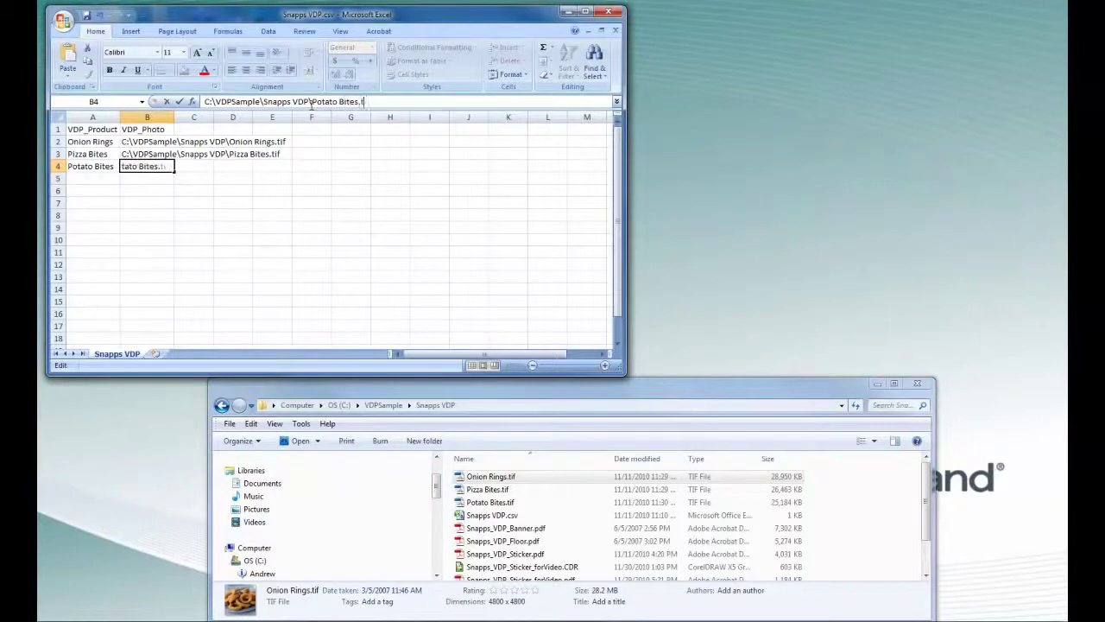
pyautogui.click(353, 164)
# Save the sheet as 'Snapps VDP1.csv' with CSV (Comma delimited) type, keeping that format at the warning.
pyautogui.click(64, 21)
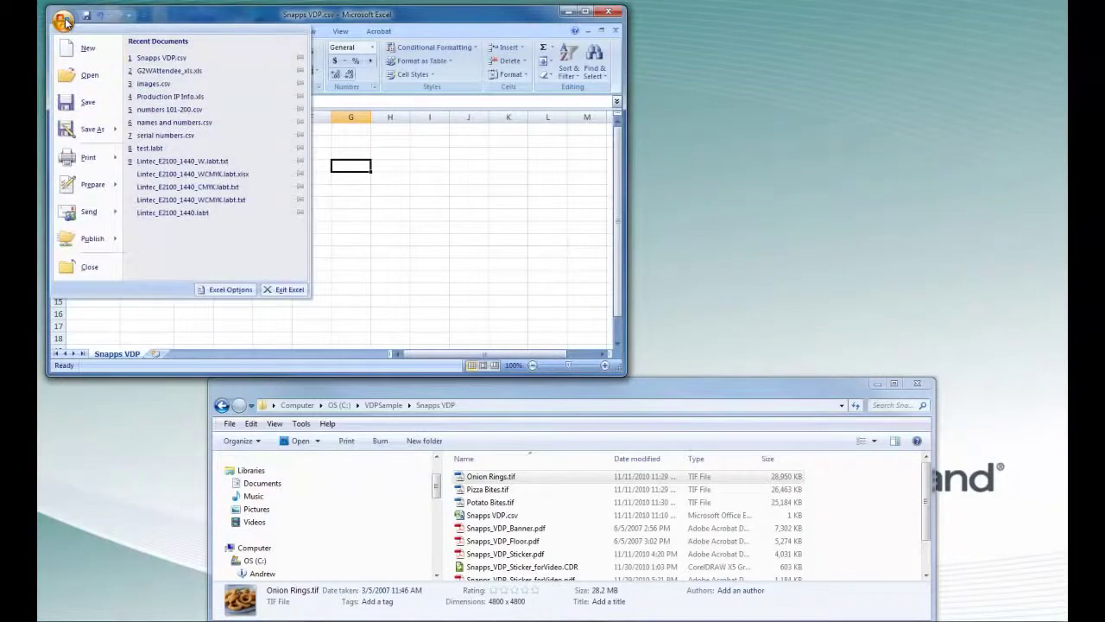
pyautogui.click(91, 128)
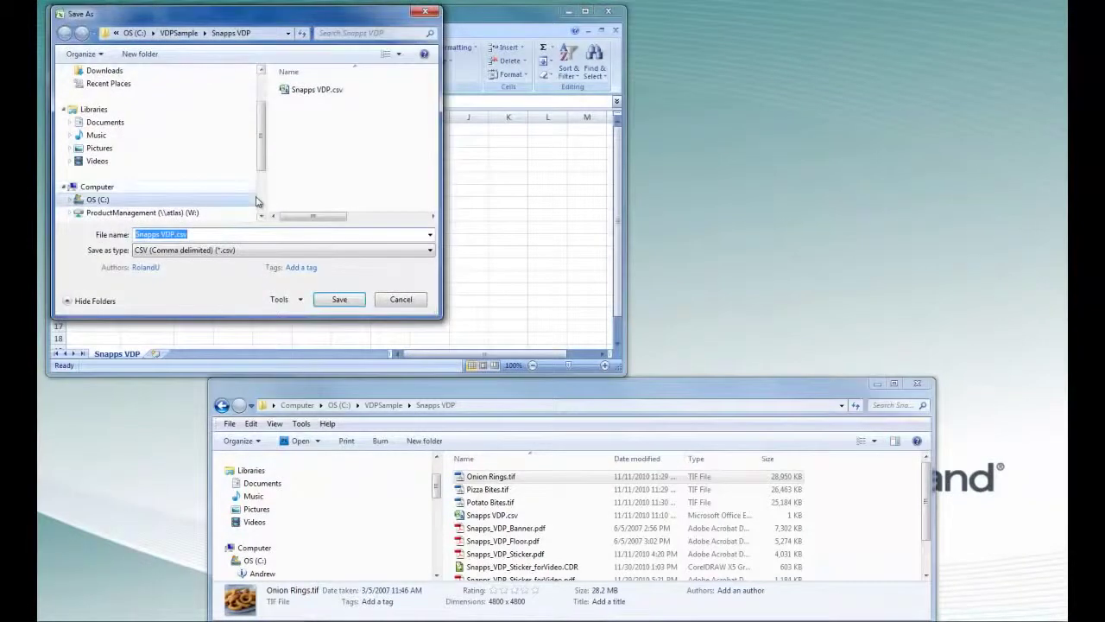
pyautogui.click(175, 234)
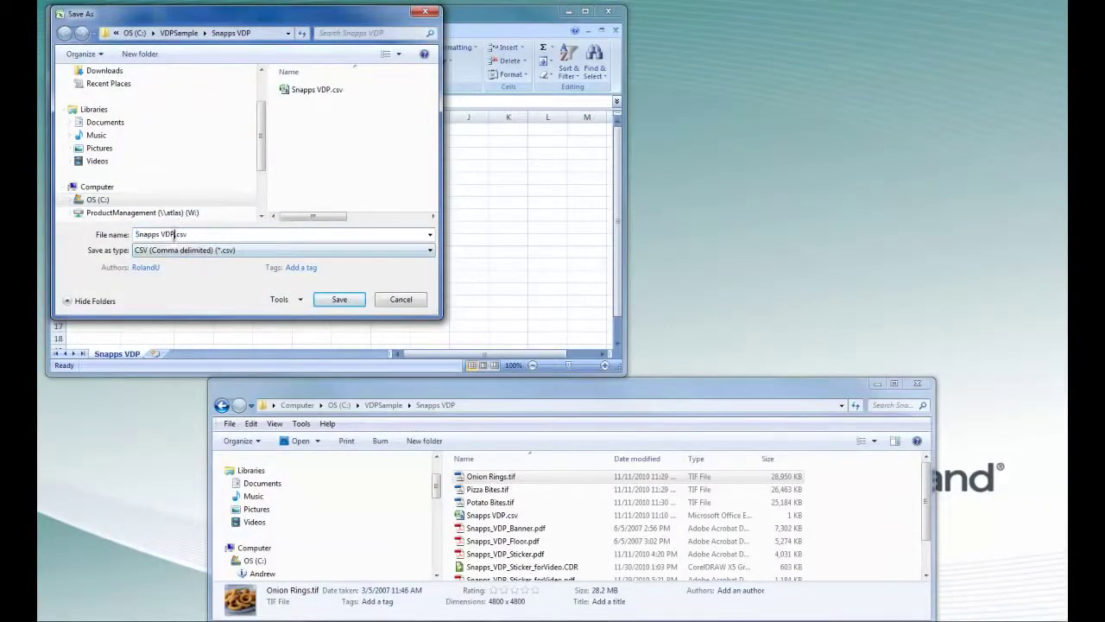
pyautogui.write('1')
pyautogui.click(218, 250)
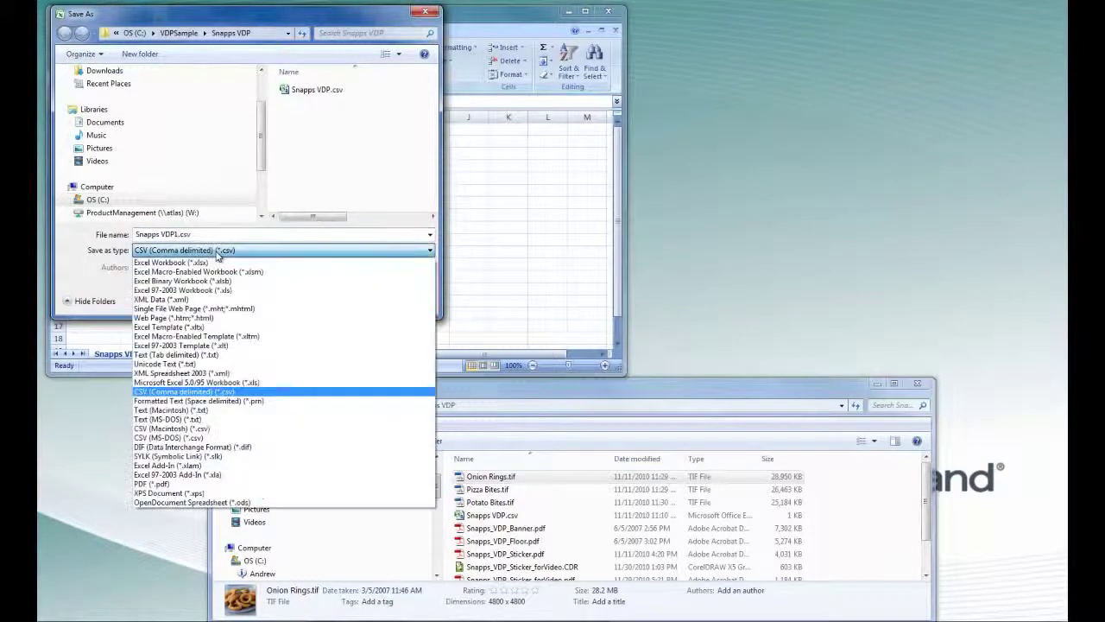
pyautogui.click(188, 392)
pyautogui.click(338, 300)
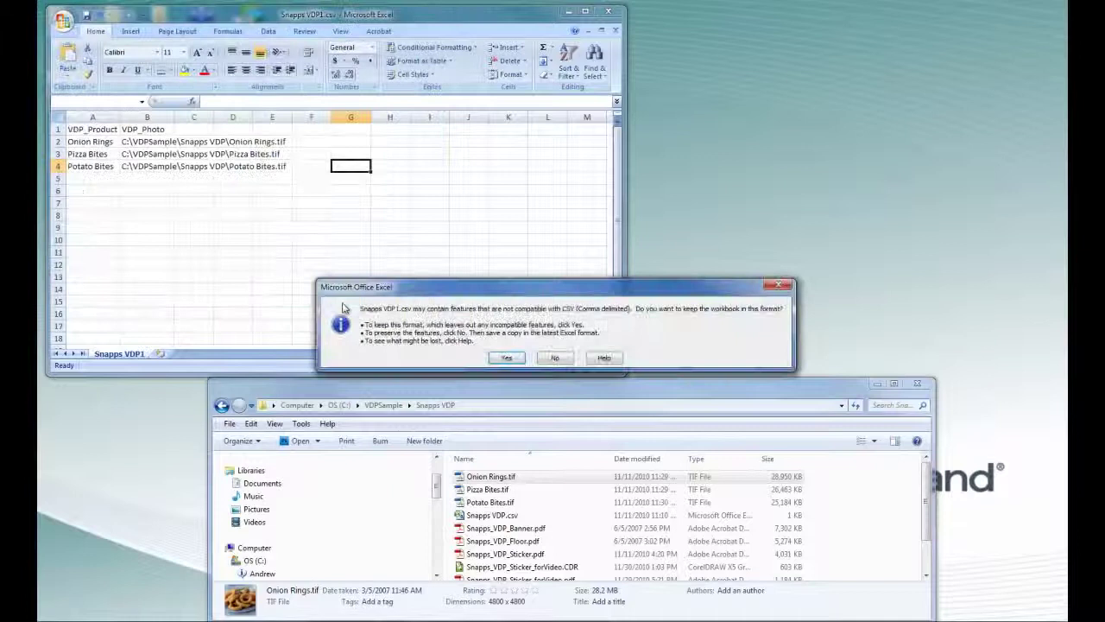
pyautogui.click(511, 360)
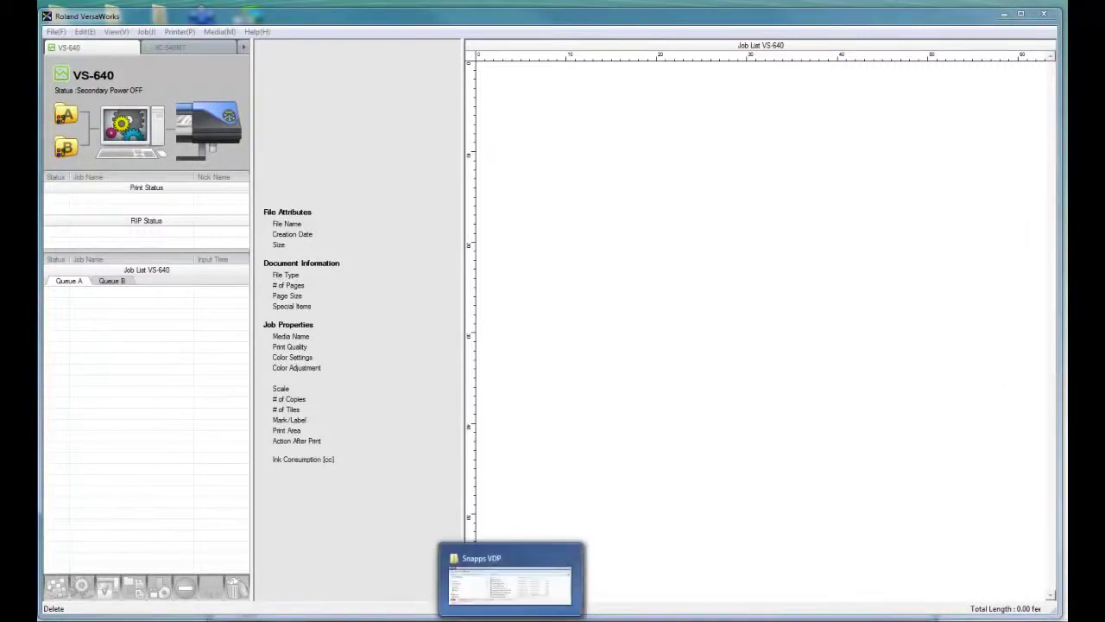
# Drag Snapps_VDP_Sticker1.pdf into Queue A, select the new job and open its Job Settings.
pyautogui.click(509, 574)
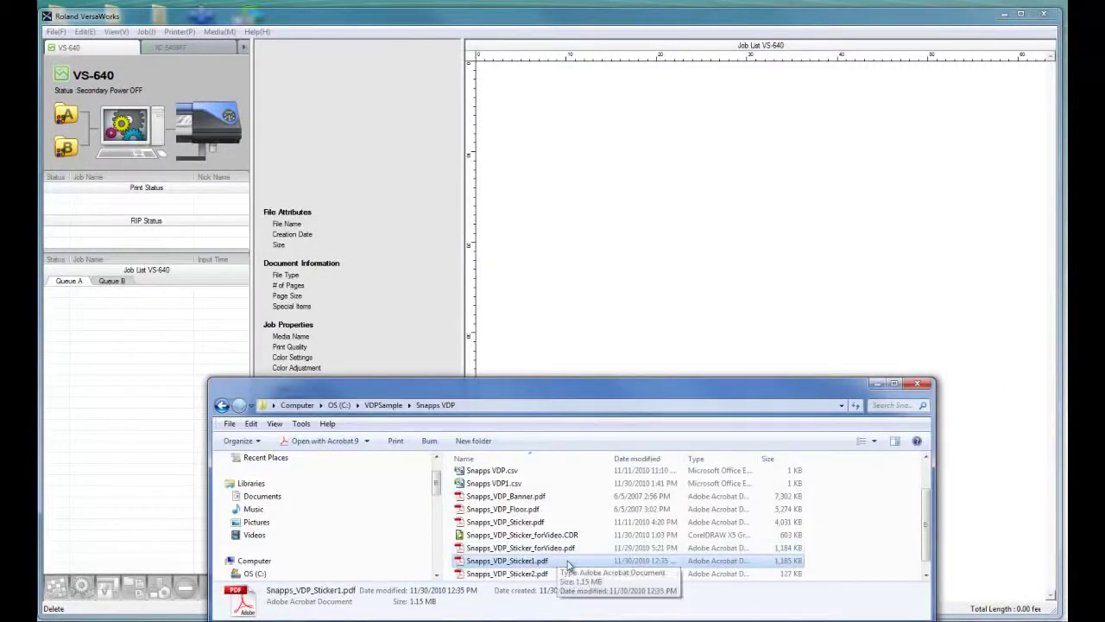
pyautogui.moveTo(568, 563); pyautogui.dragTo(112, 370)
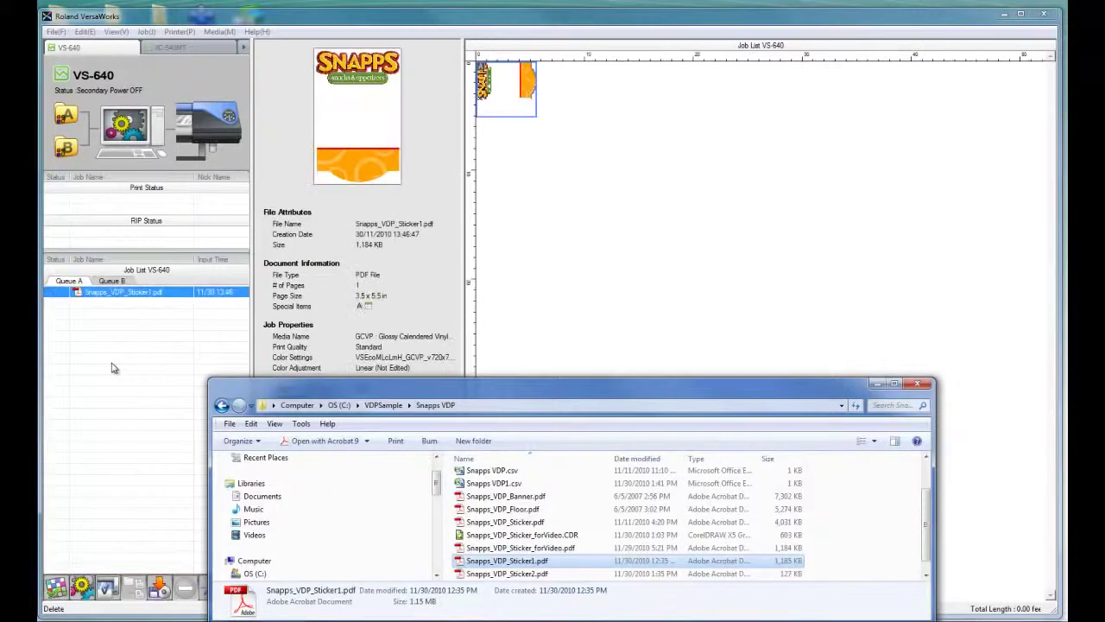
pyautogui.click(213, 298)
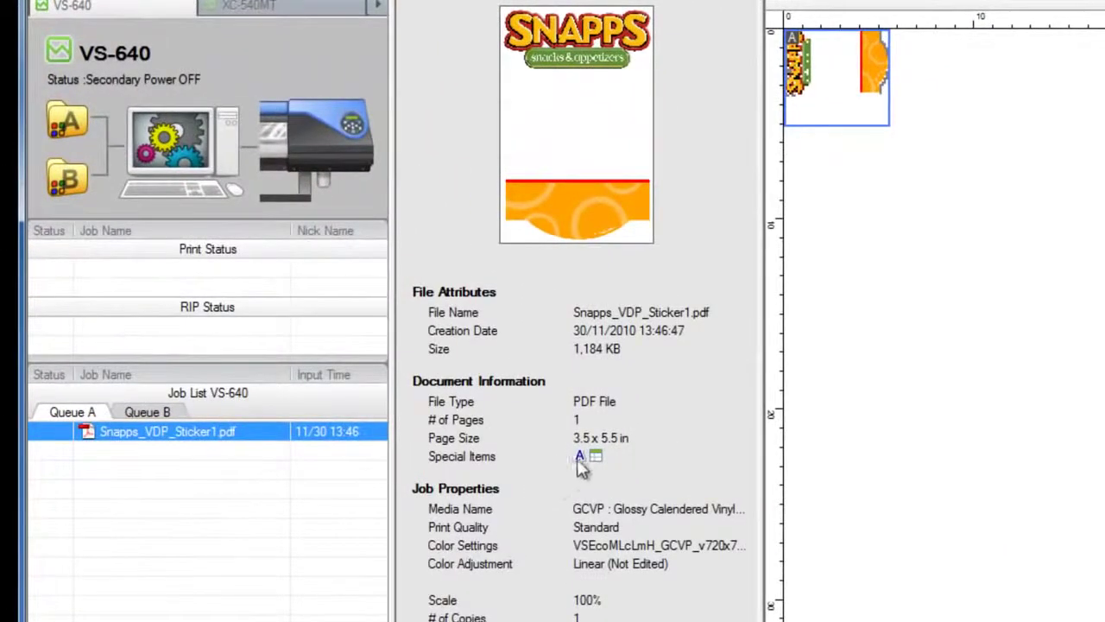
pyautogui.moveTo(580, 455)
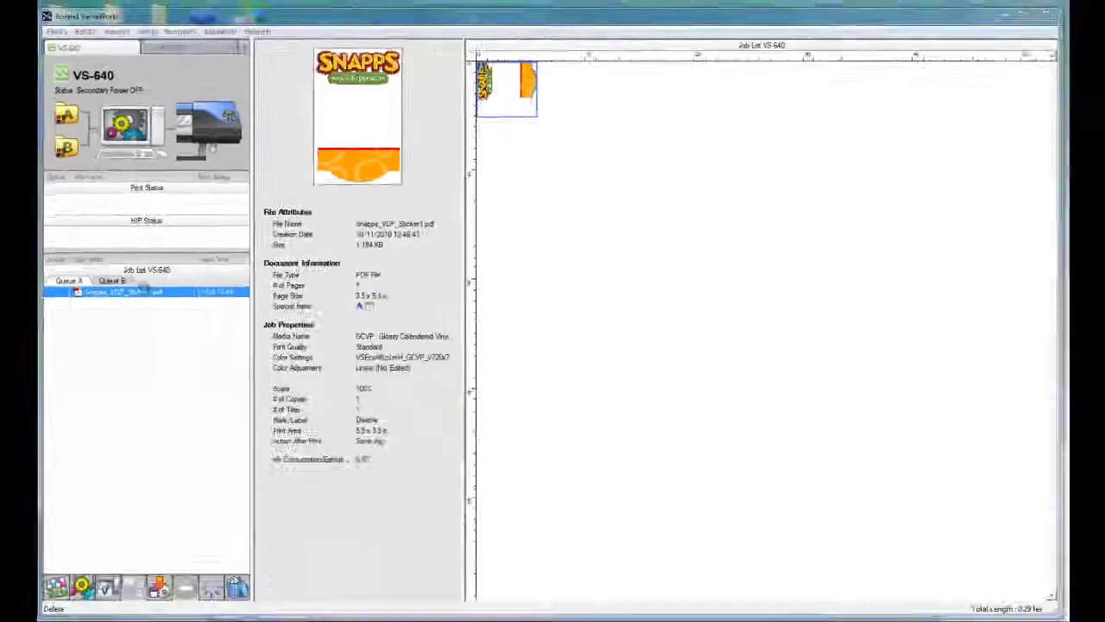
pyautogui.doubleClick(142, 291)
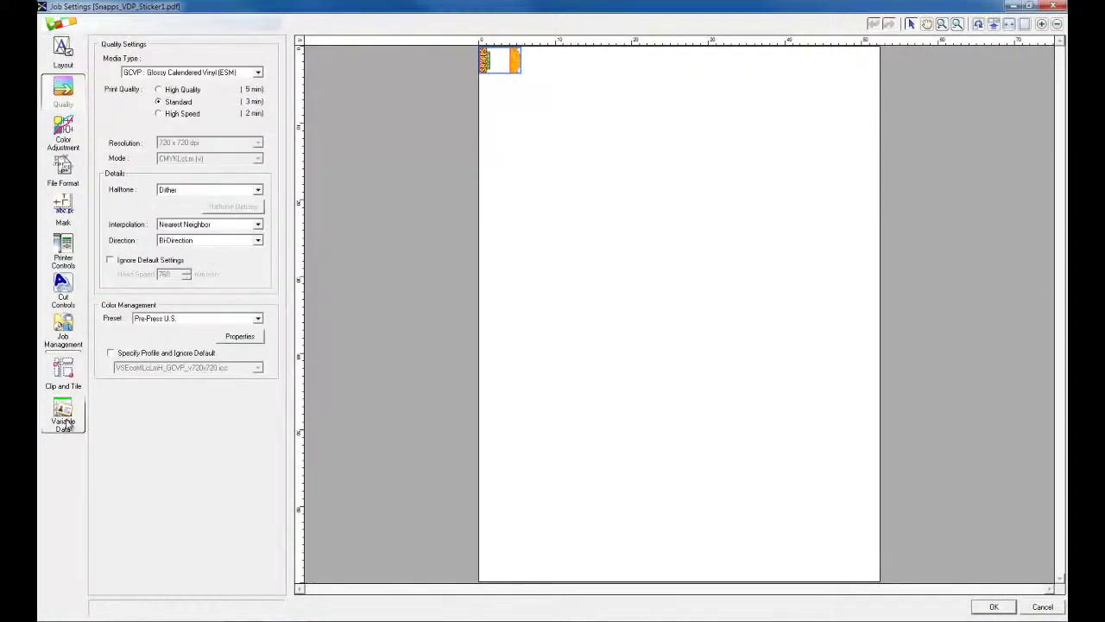
# Enable Variable Data Printing and load Snapps VDP1.csv from the VDPSample\Snapps VDP folder.
pyautogui.click(63, 414)
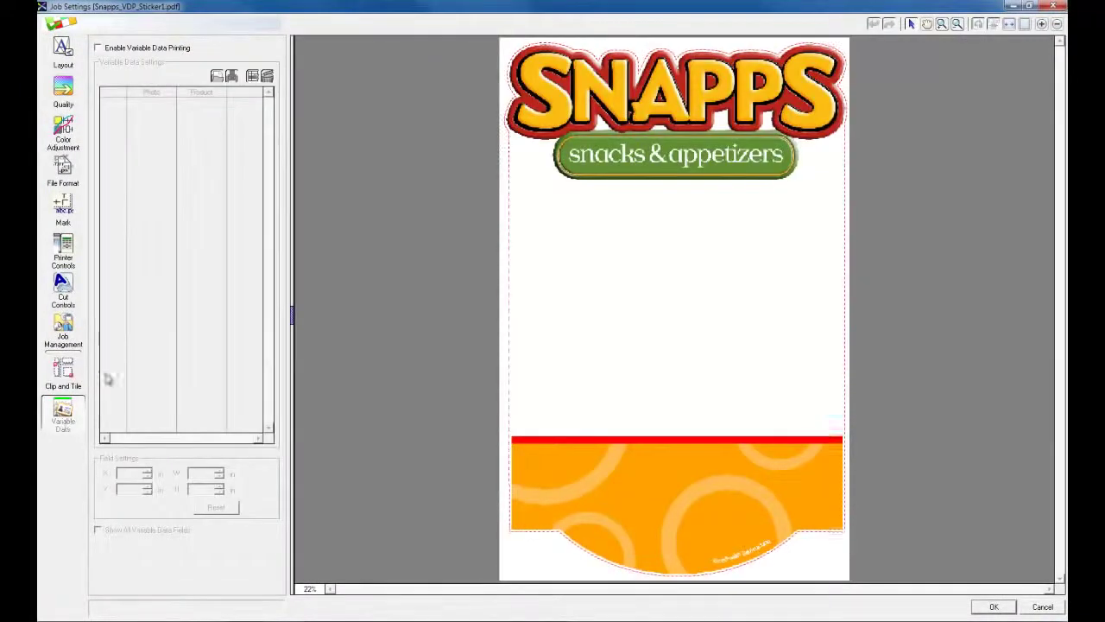
pyautogui.click(147, 49)
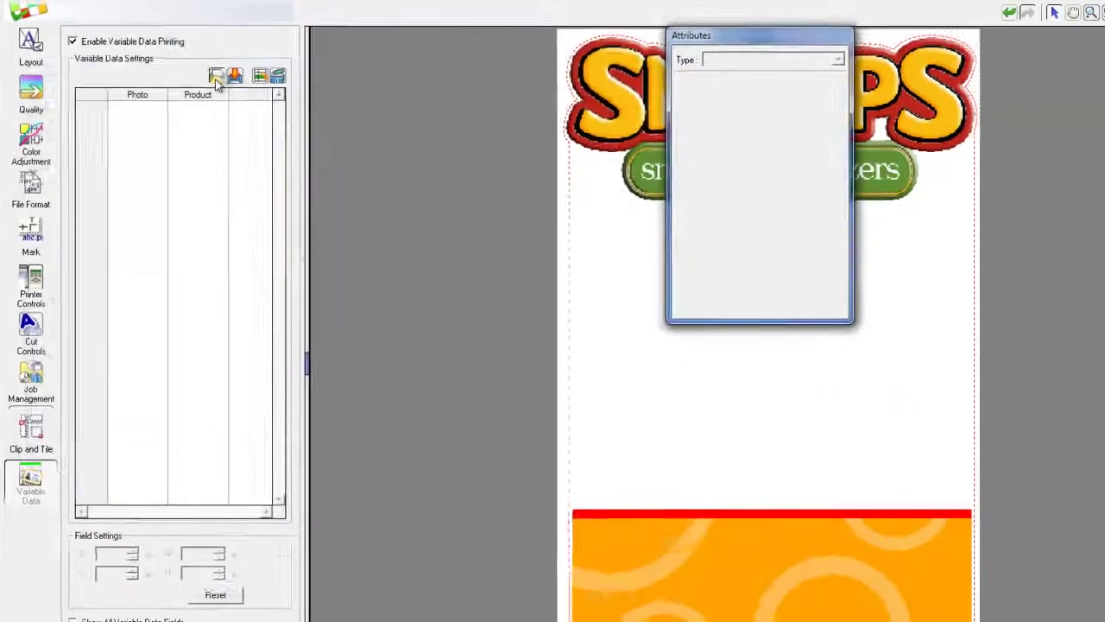
pyautogui.click(215, 79)
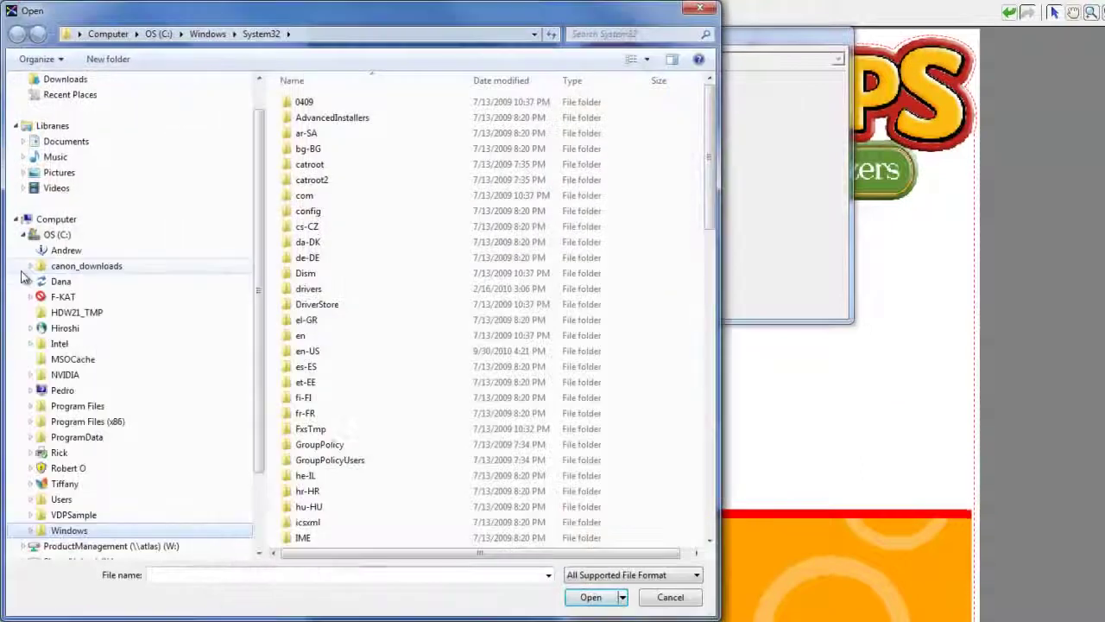
pyautogui.click(32, 515)
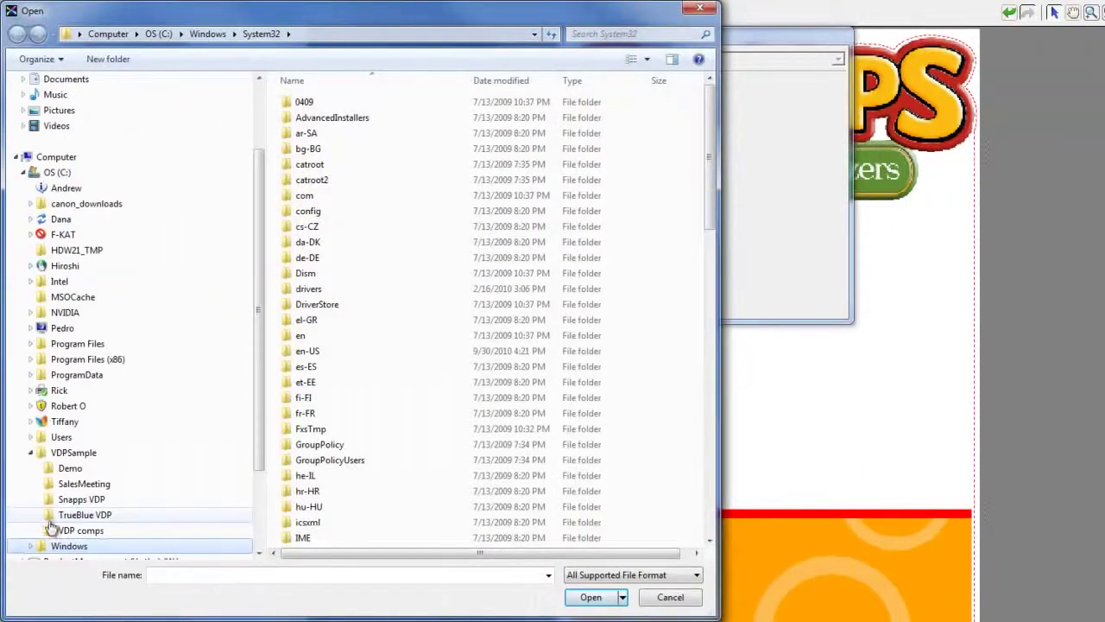
pyautogui.click(80, 499)
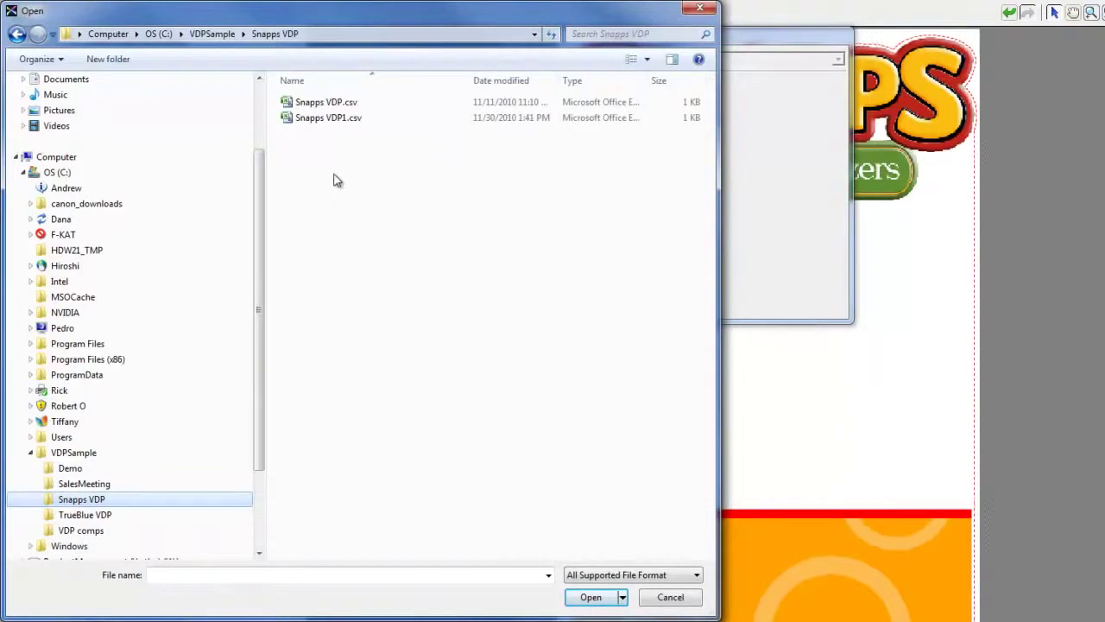
pyautogui.click(328, 121)
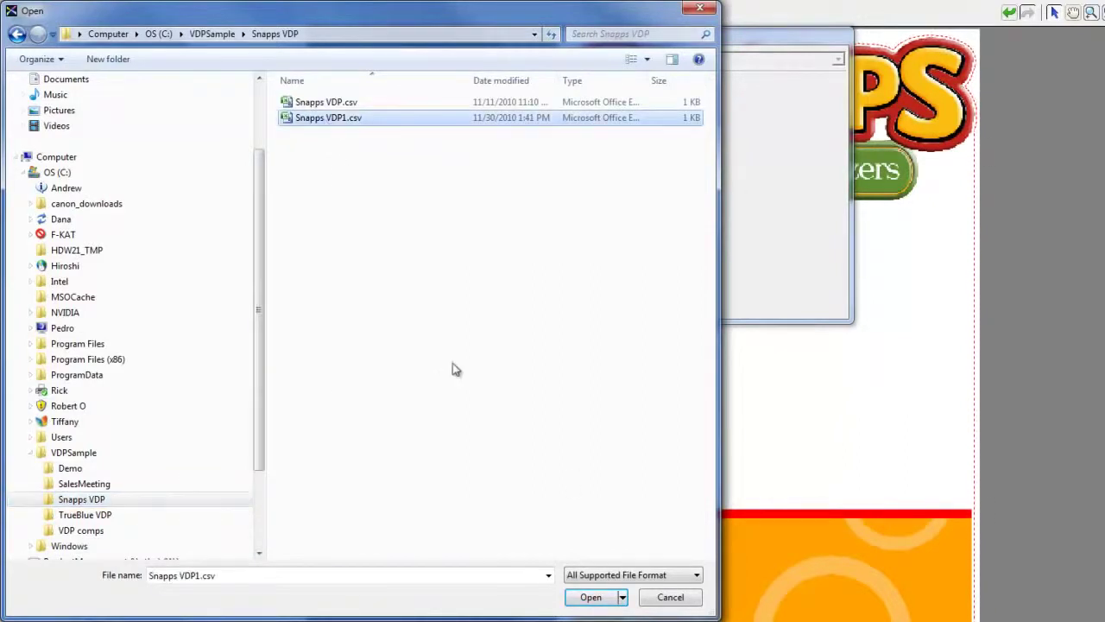
pyautogui.click(596, 596)
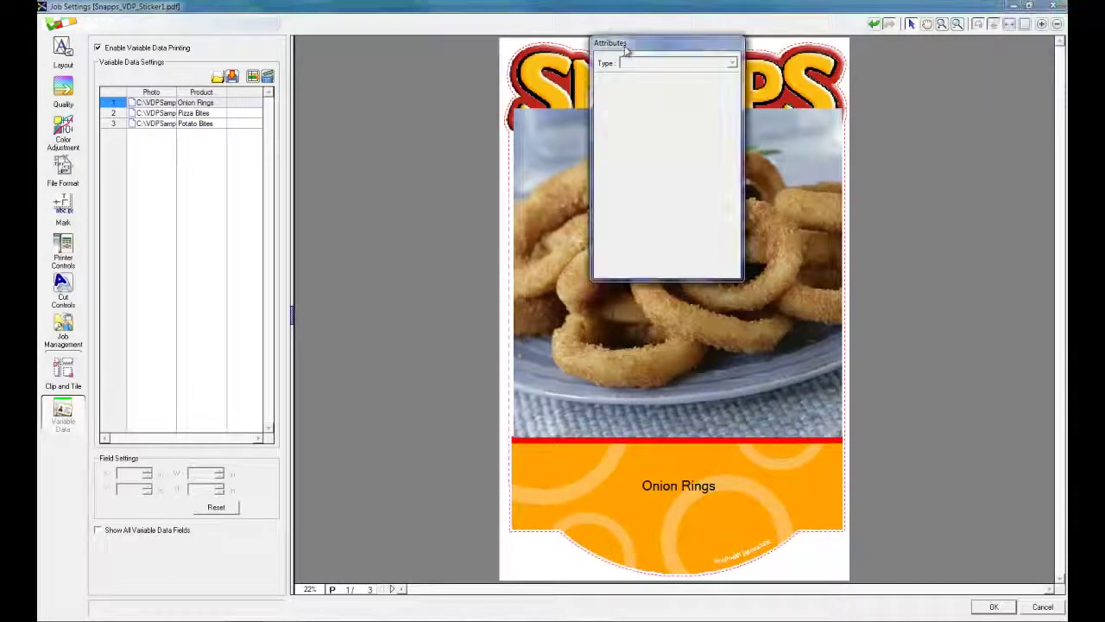
# Move the attributes panel aside, select the Product field and nudge it slightly right.
pyautogui.moveTo(628, 44); pyautogui.dragTo(917, 51)
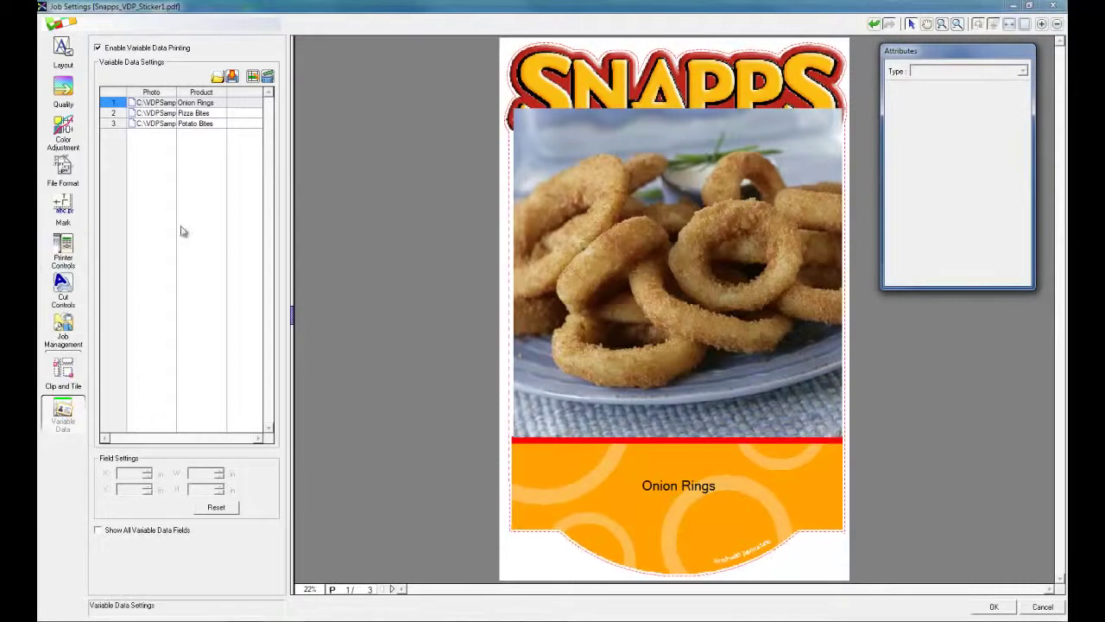
pyautogui.click(198, 92)
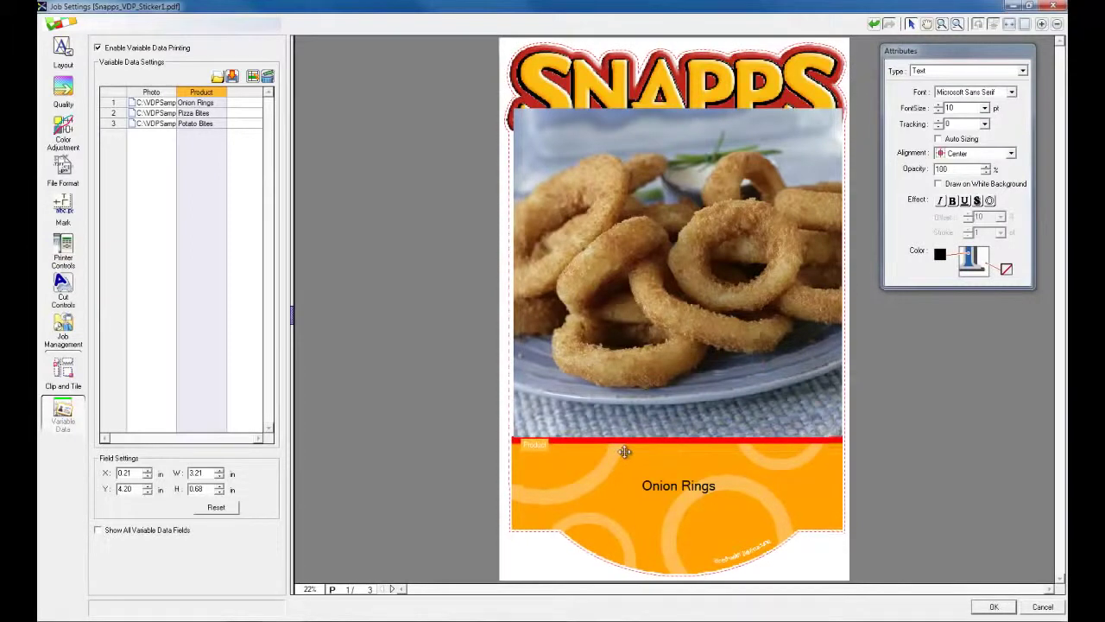
pyautogui.moveTo(620, 450); pyautogui.dragTo(629, 452)
pyautogui.moveTo(628, 452); pyautogui.dragTo(641, 453)
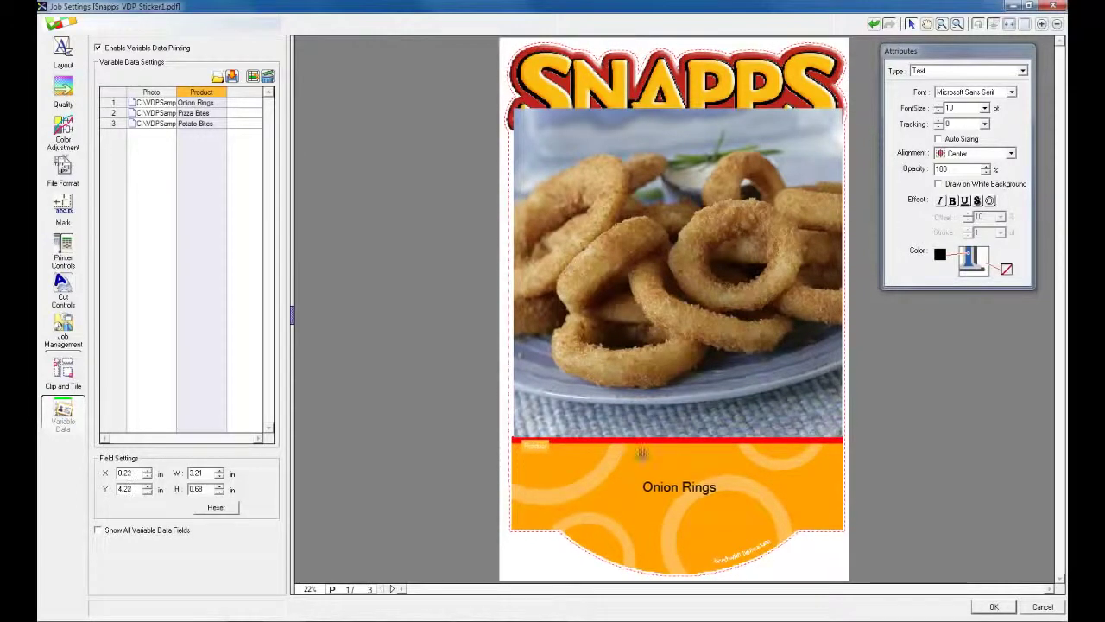
# Set the product name to Galliard BT, size 60, with Auto Sizing on.
pyautogui.click(1011, 91)
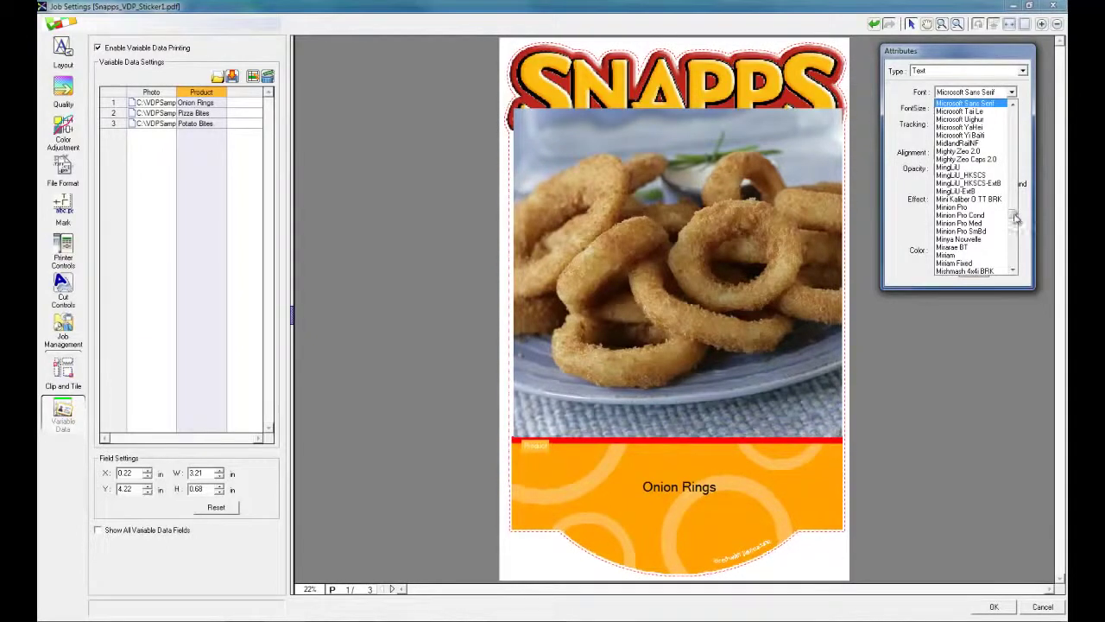
pyautogui.click(962, 130)
pyautogui.click(985, 108)
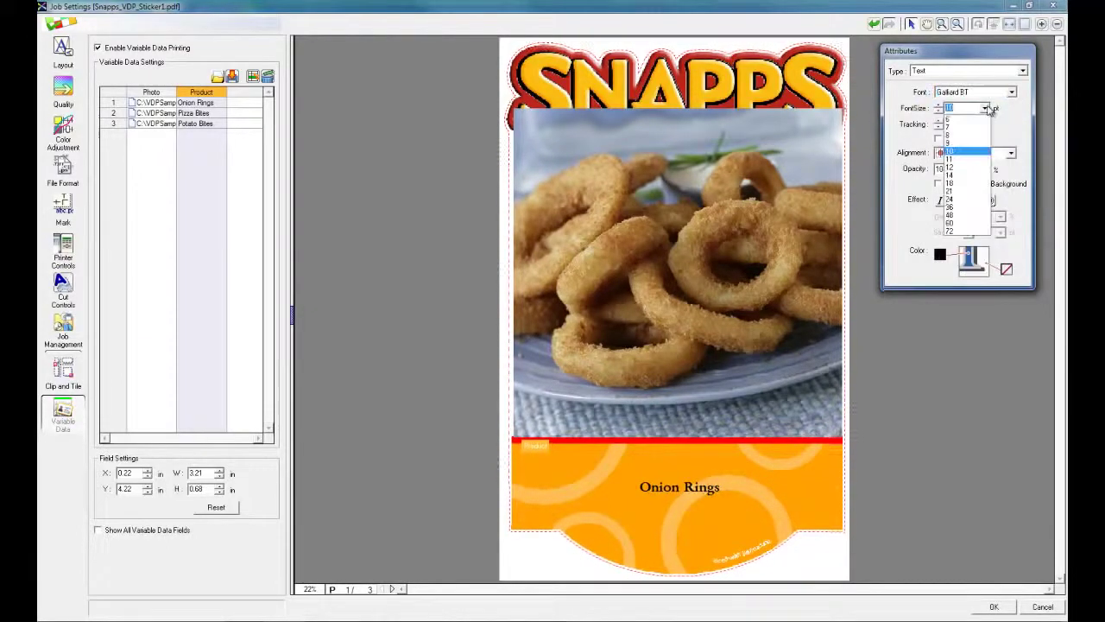
pyautogui.click(967, 220)
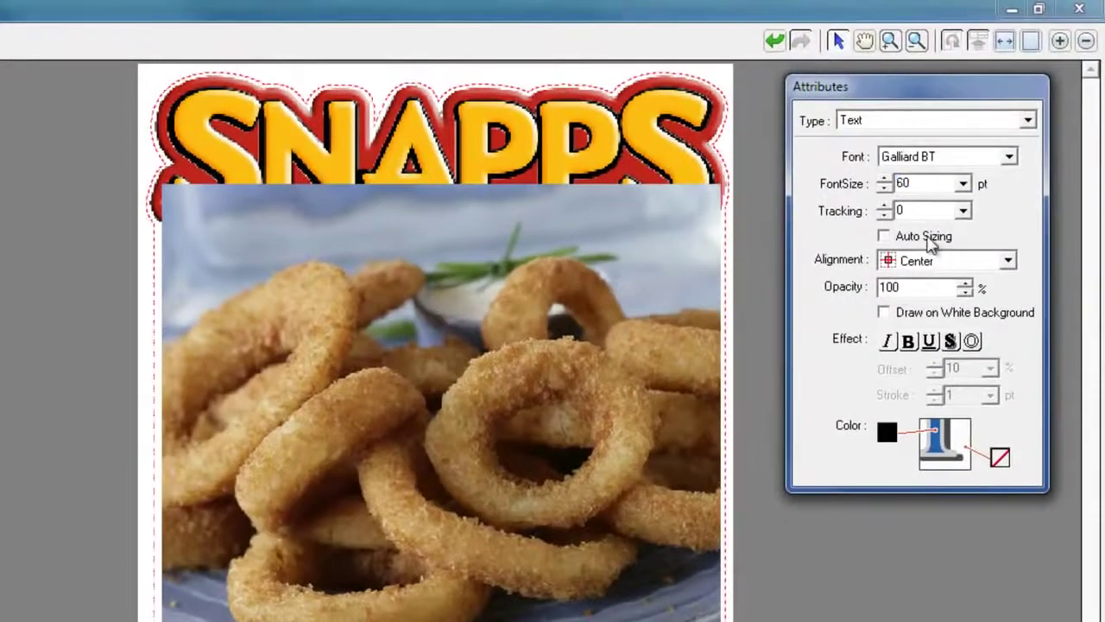
pyautogui.click(929, 242)
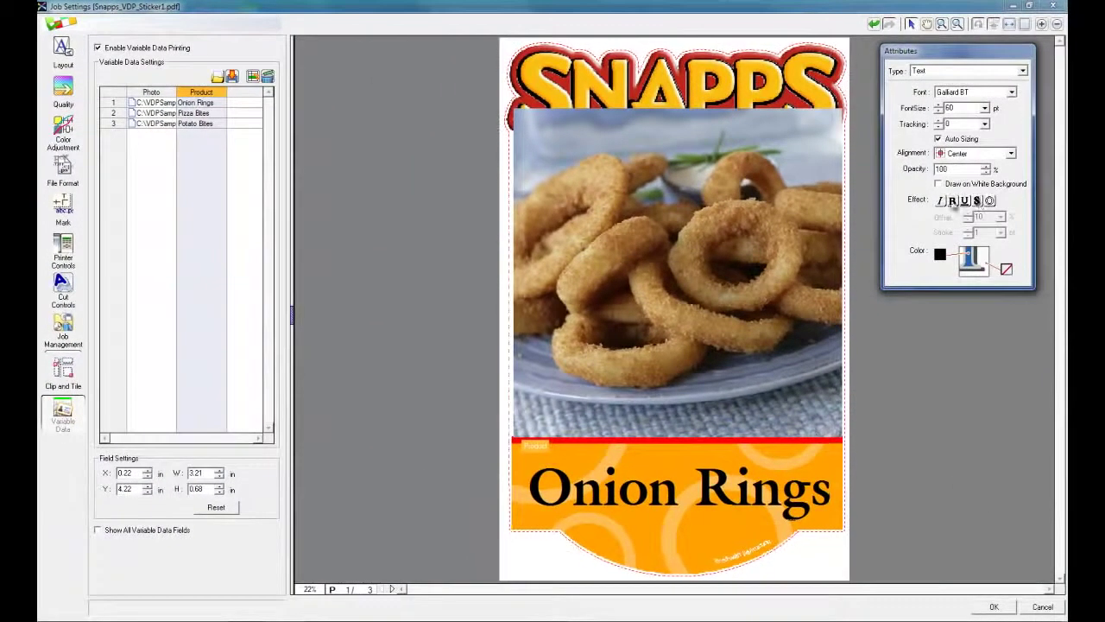
# Try and remove italic and underline, then add a red drop shadow with offset 5.
pyautogui.click(941, 201)
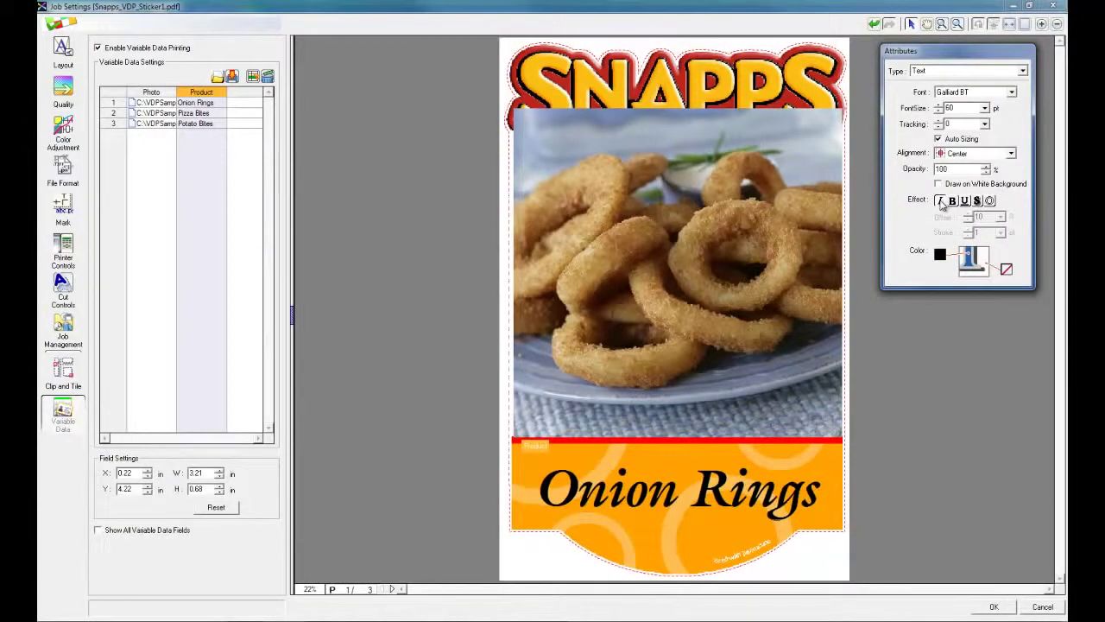
pyautogui.click(941, 202)
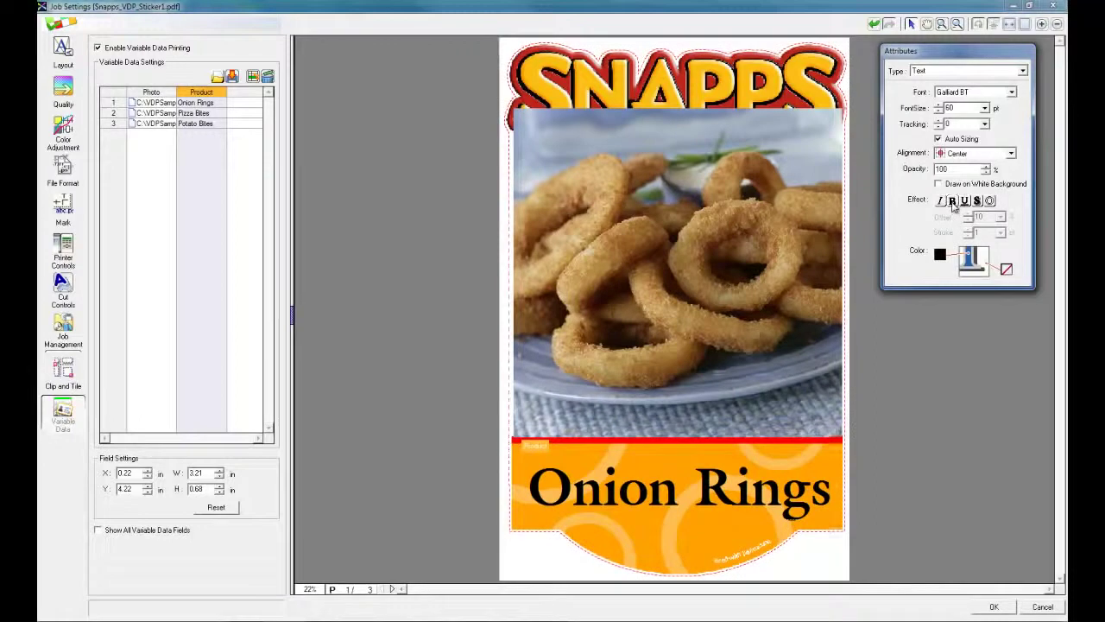
pyautogui.click(965, 201)
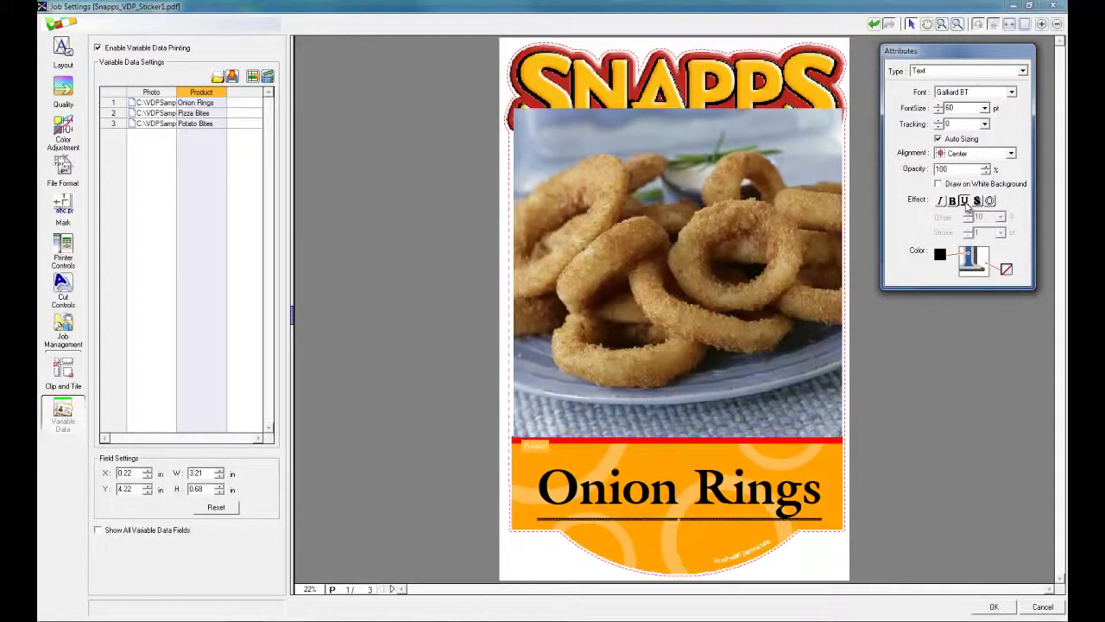
pyautogui.click(966, 202)
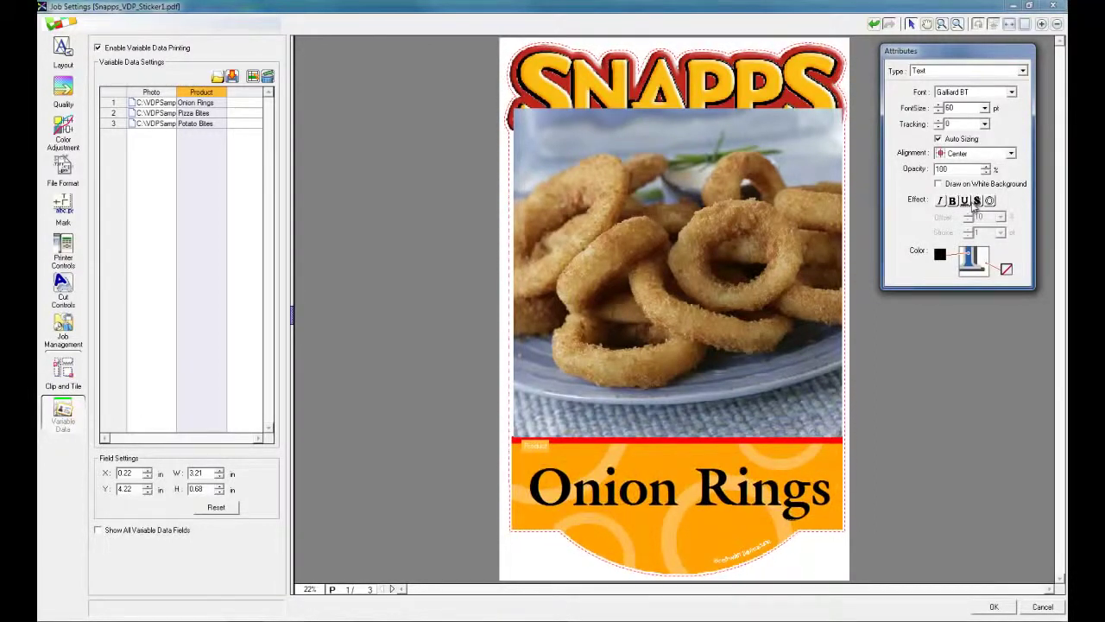
pyautogui.click(976, 200)
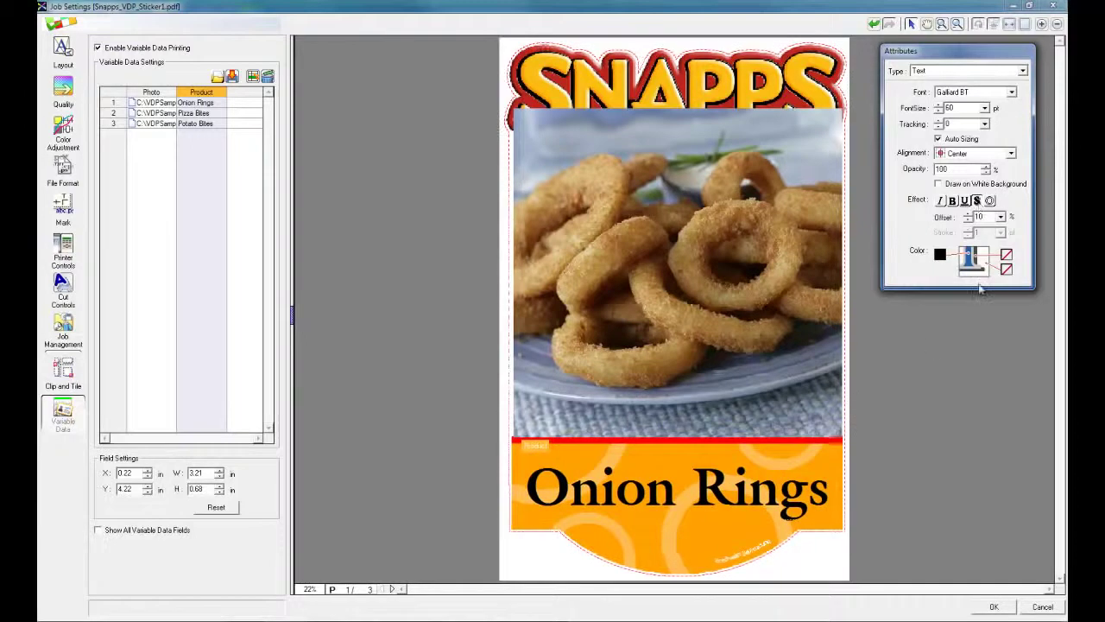
pyautogui.click(1001, 219)
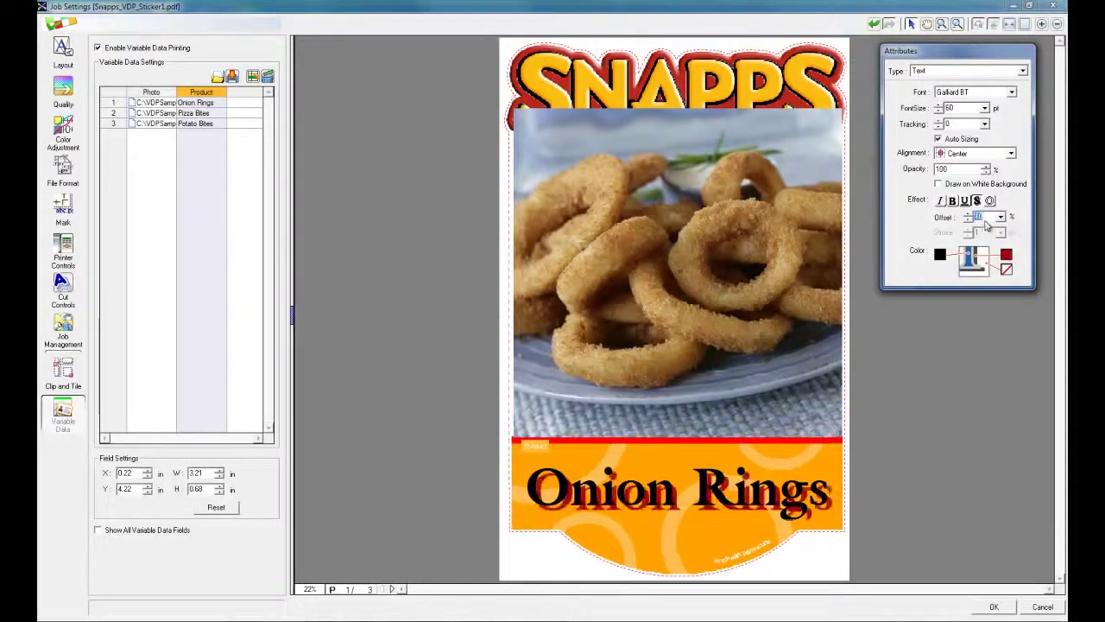
pyautogui.write('5')
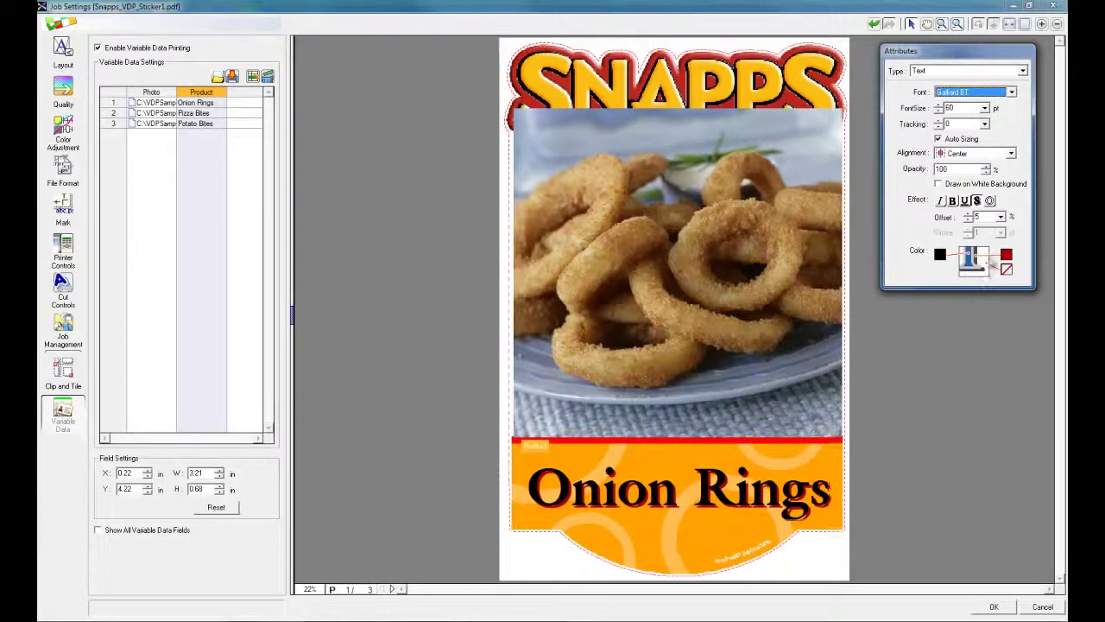
# Change the product text colour to a dark red in Color Settings, also adjusting the shadow colour.
pyautogui.click(940, 256)
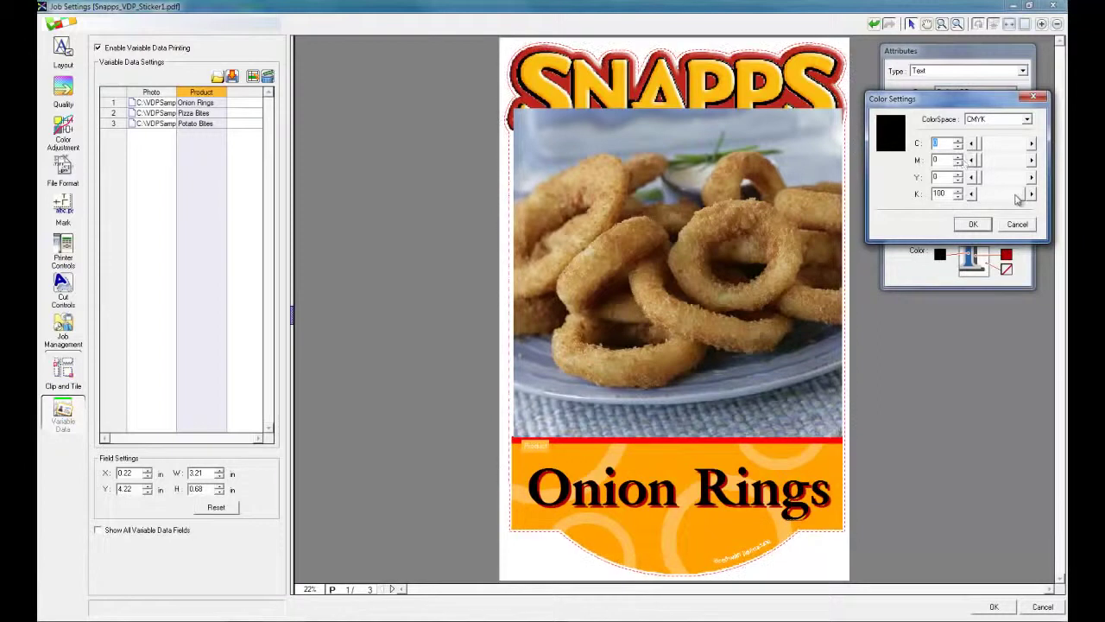
pyautogui.moveTo(1029, 197)
pyautogui.mouseDown()
pyautogui.moveTo(972, 197)
pyautogui.moveTo(1011, 160)
pyautogui.moveTo(1029, 160)
pyautogui.moveTo(984, 177)
pyautogui.moveTo(1032, 176)
pyautogui.mouseUp()
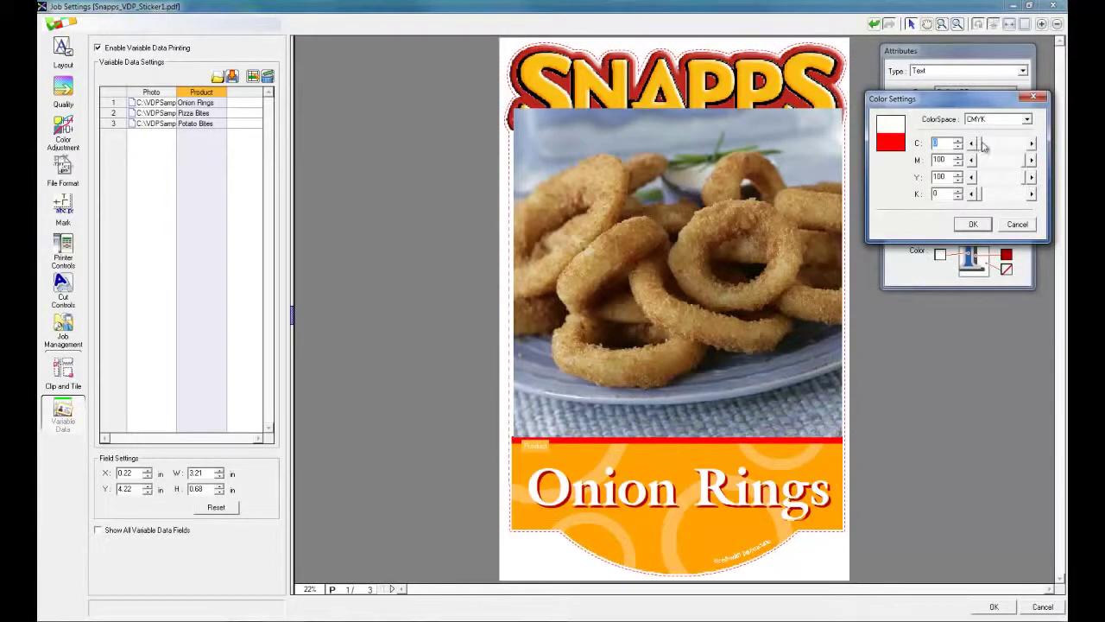
pyautogui.moveTo(982, 147); pyautogui.dragTo(993, 145)
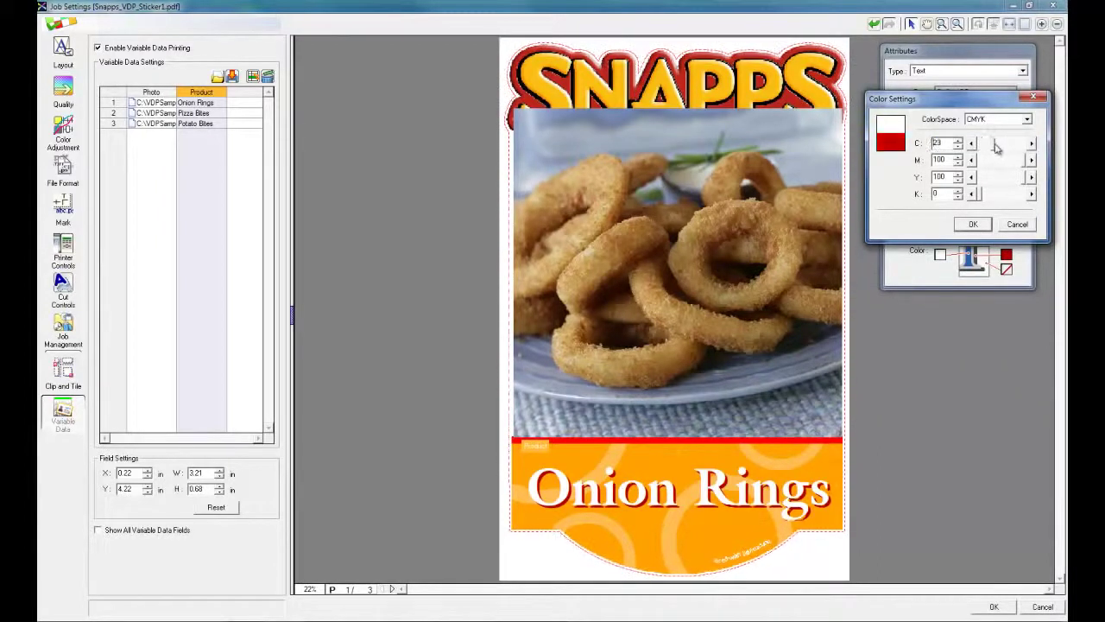
pyautogui.click(973, 224)
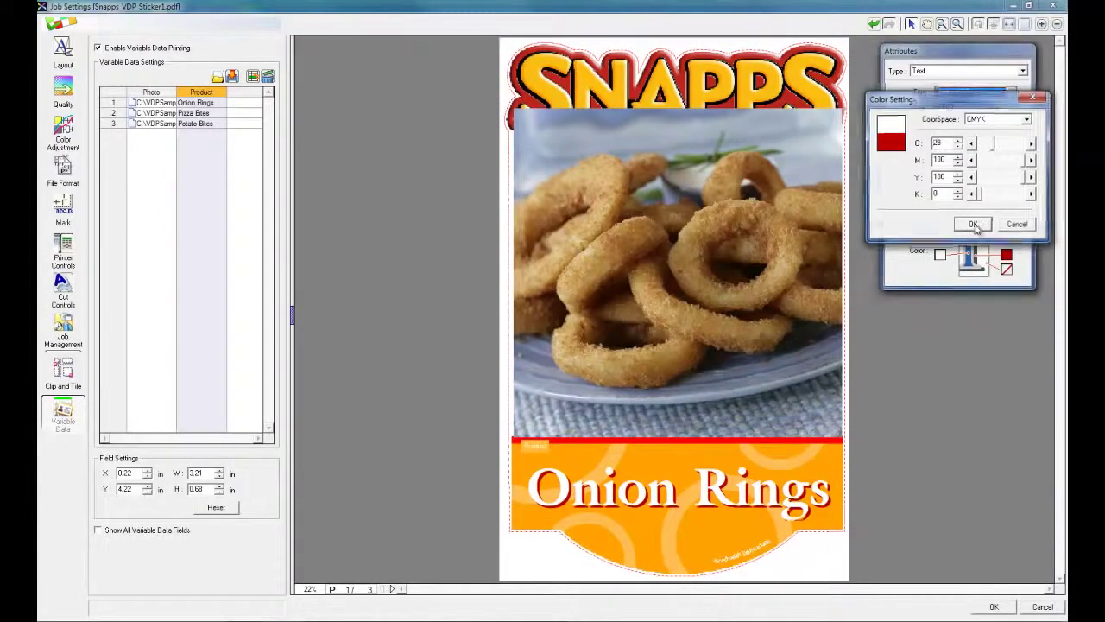
pyautogui.click(1007, 257)
pyautogui.moveTo(993, 145); pyautogui.dragTo(976, 177)
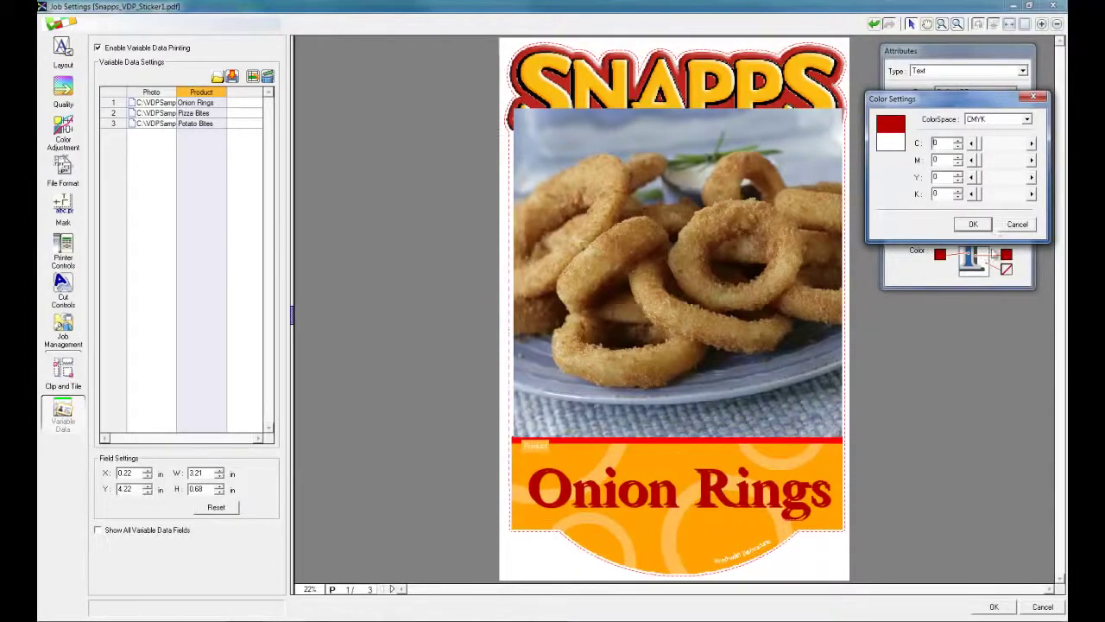
pyautogui.click(973, 223)
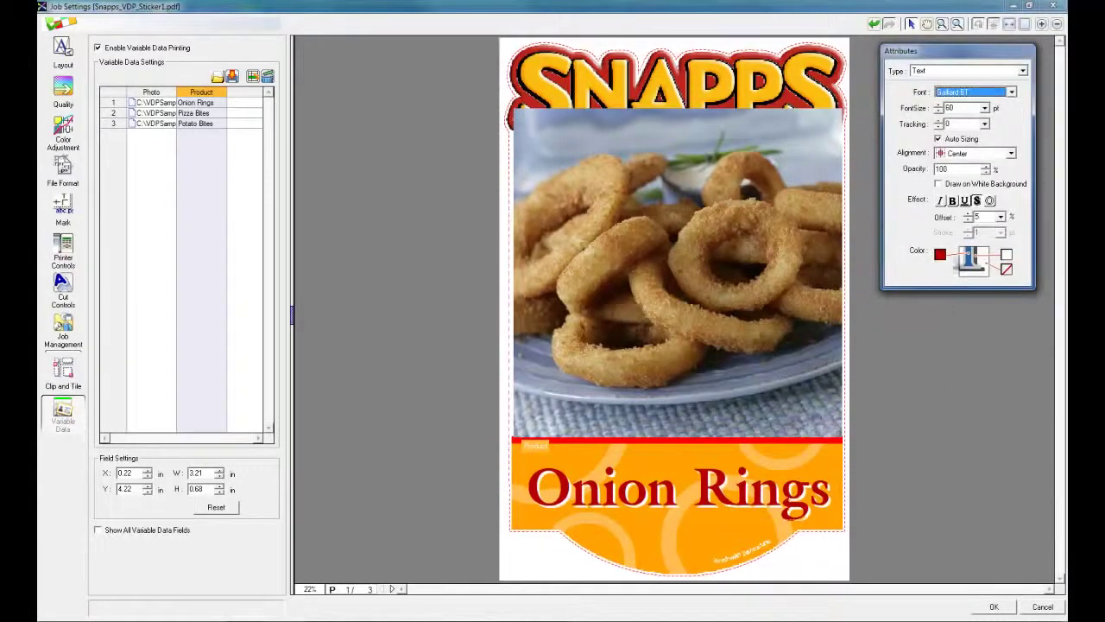
# Preview the Onion Rings, Pizza Bites and Potato Bites records, then select the Photo column.
pyautogui.click(210, 142)
pyautogui.click(113, 103)
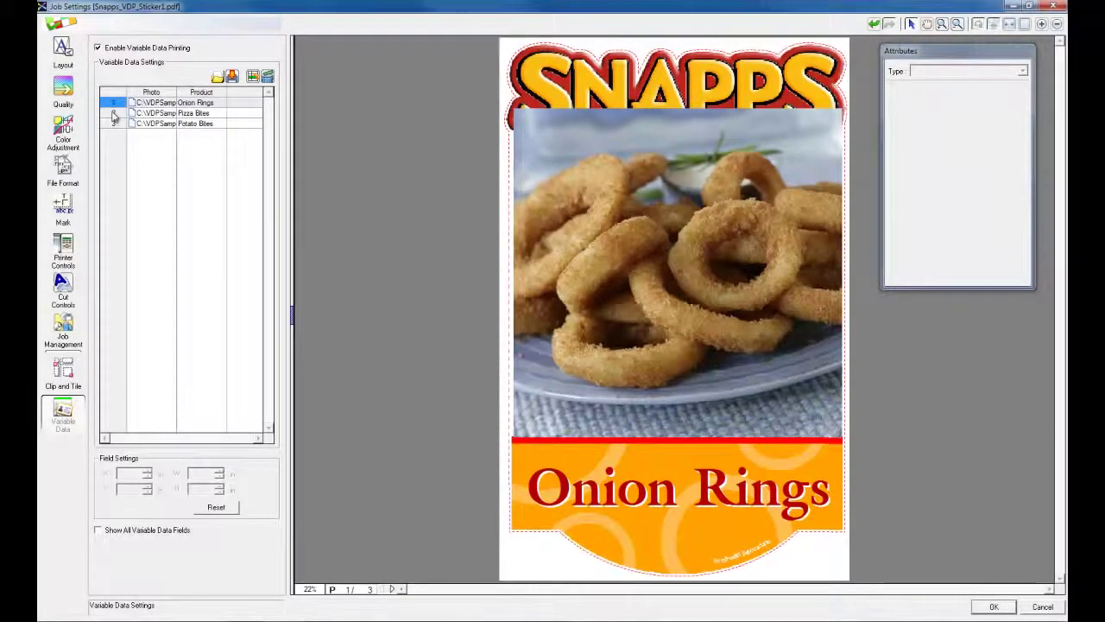
pyautogui.click(113, 113)
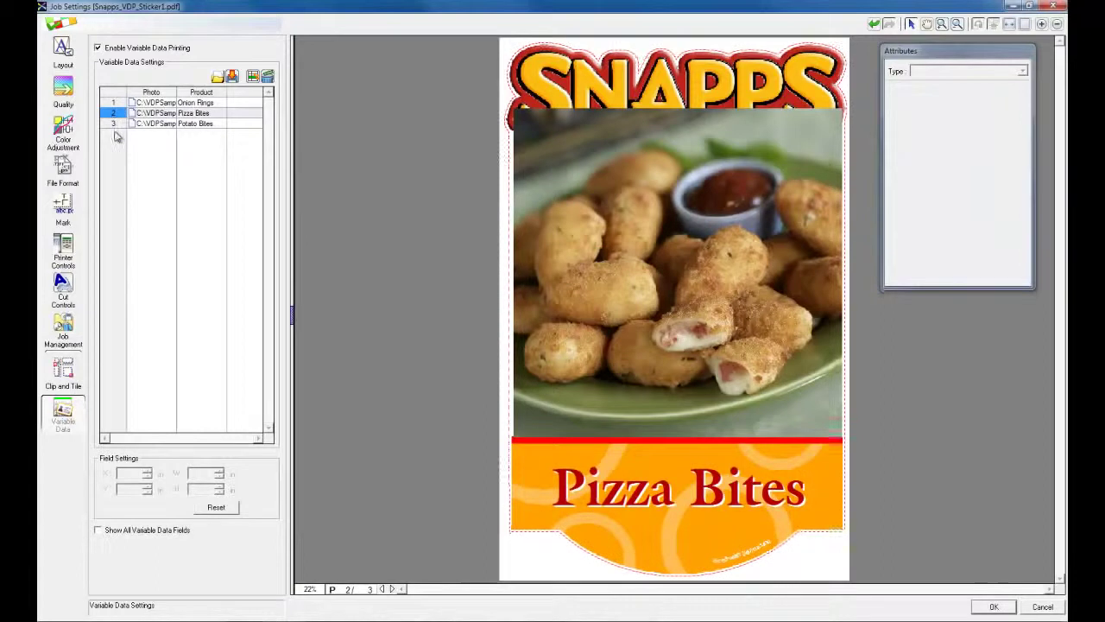
pyautogui.click(113, 124)
pyautogui.click(113, 103)
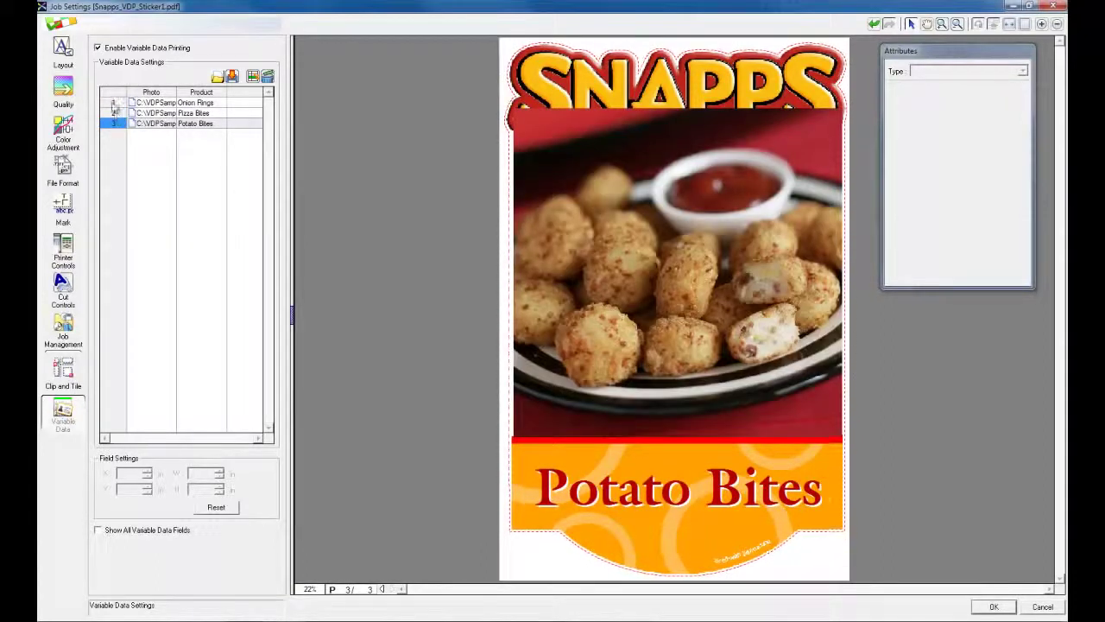
pyautogui.click(169, 94)
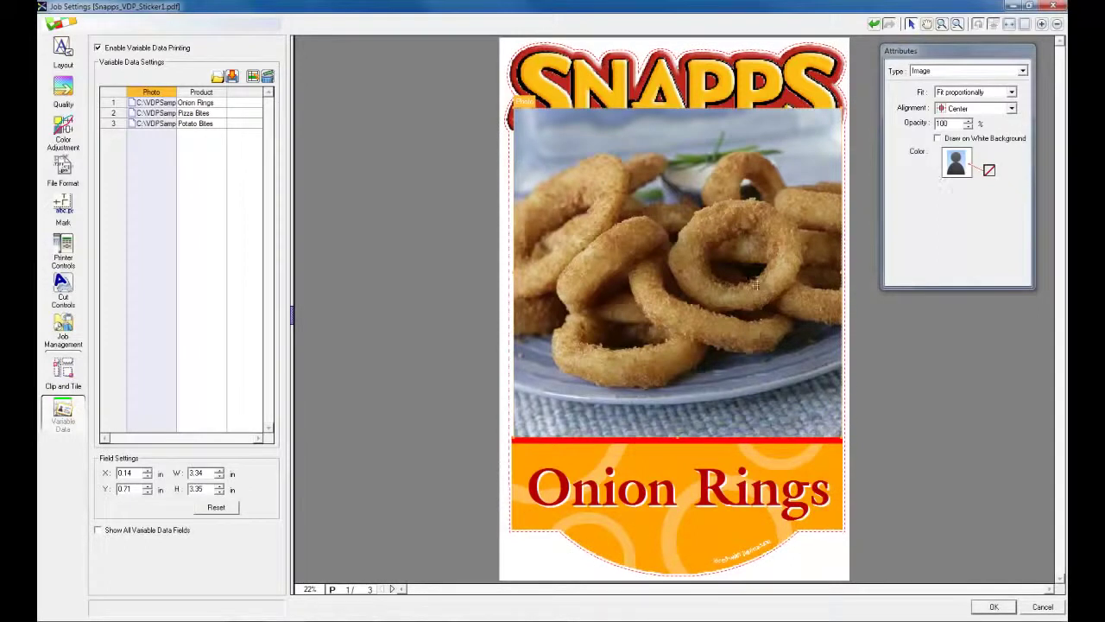
# Nudge the photo left, try the Fit options leaving Fit proportionally, and enable Draw on White Background.
pyautogui.moveTo(703, 304); pyautogui.dragTo(701, 305)
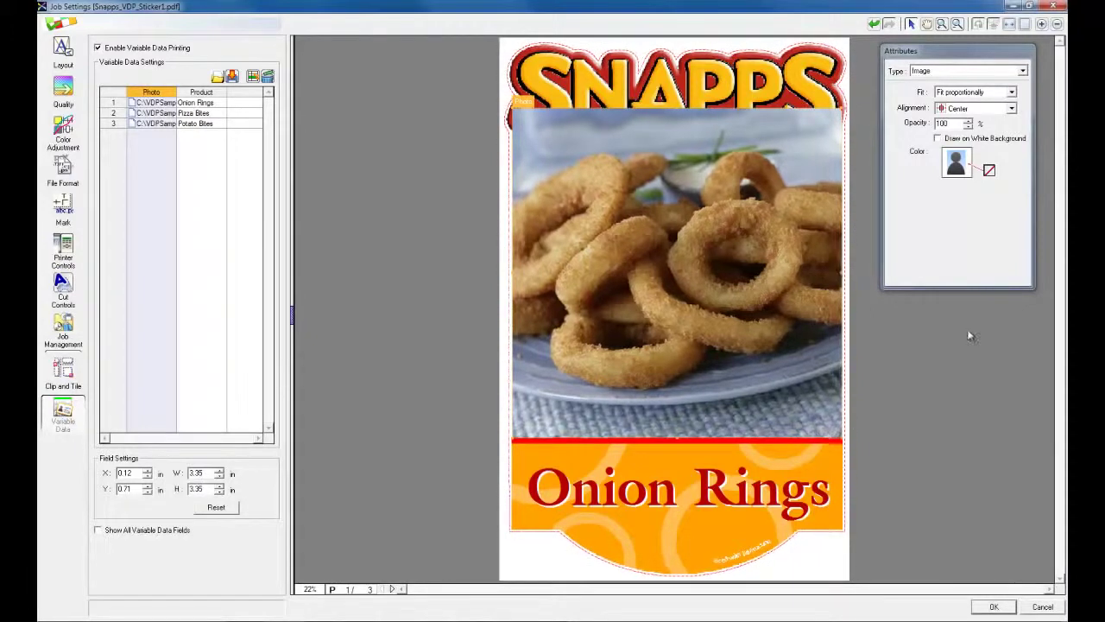
pyautogui.click(995, 95)
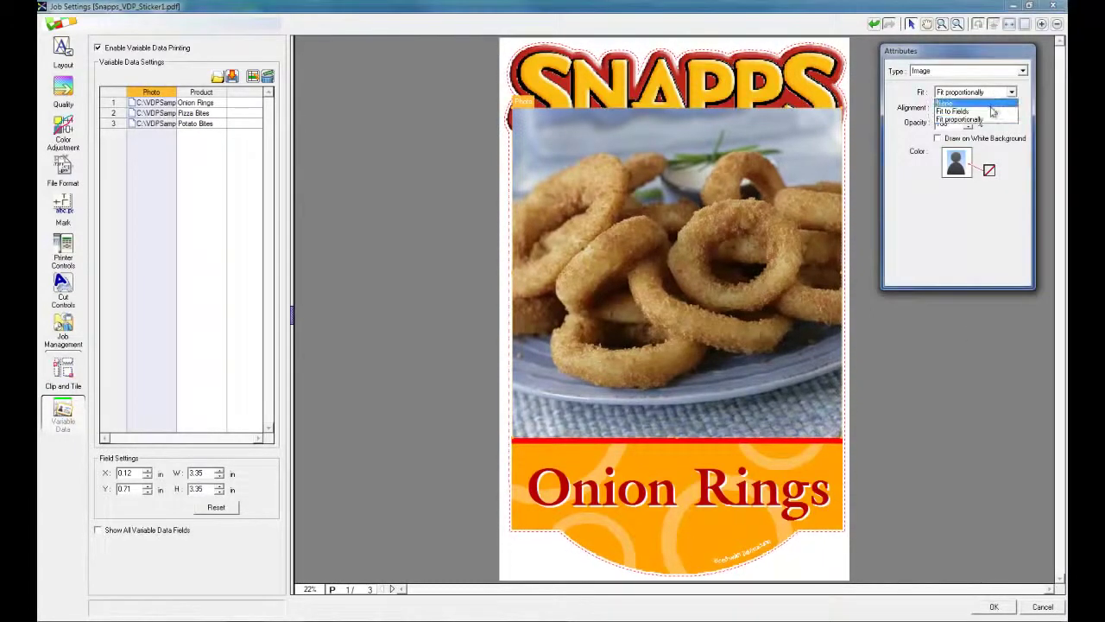
pyautogui.click(990, 107)
pyautogui.click(984, 97)
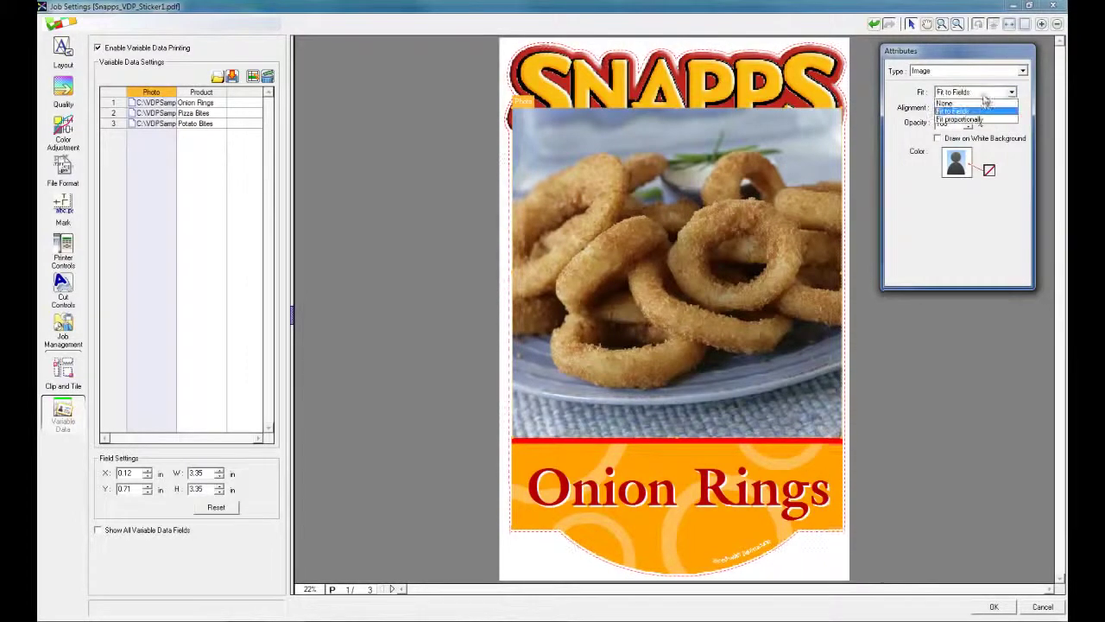
pyautogui.click(982, 102)
pyautogui.click(978, 95)
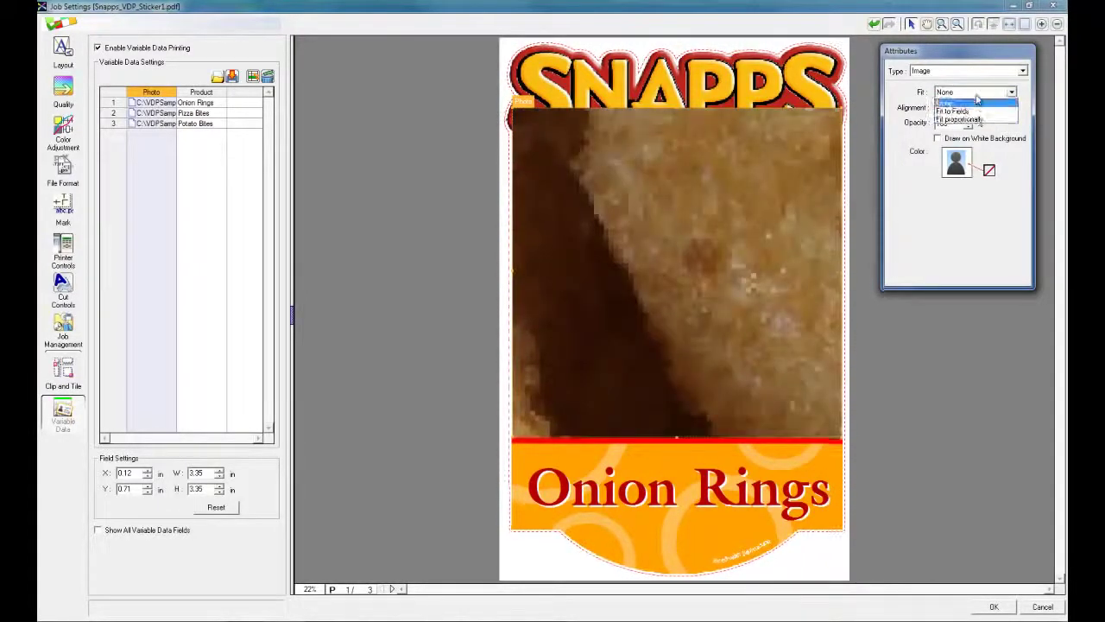
pyautogui.click(972, 114)
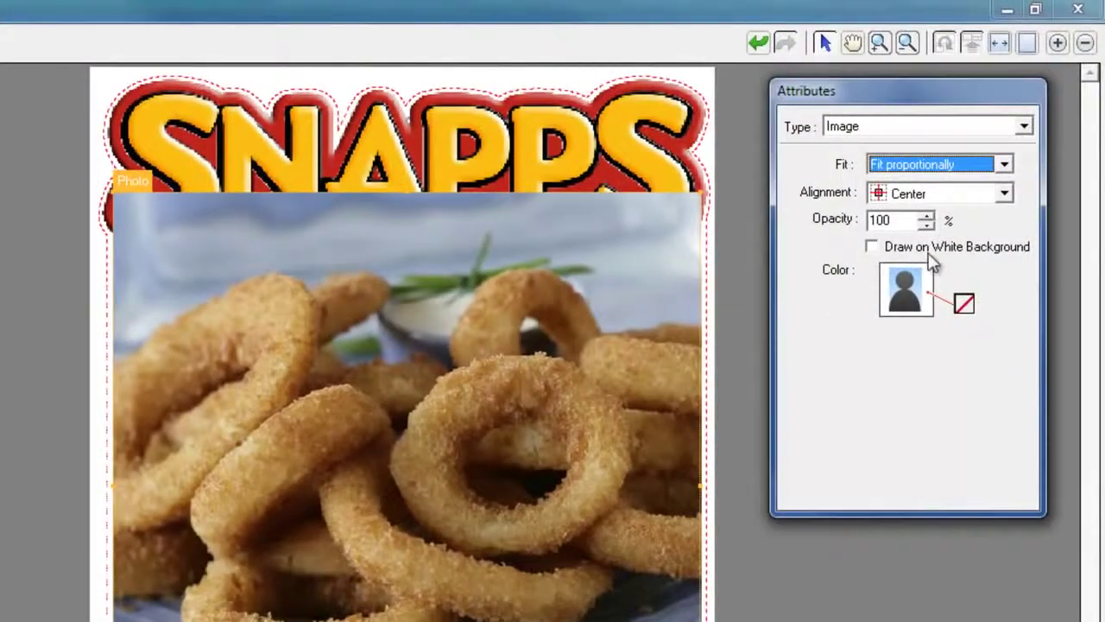
pyautogui.click(956, 251)
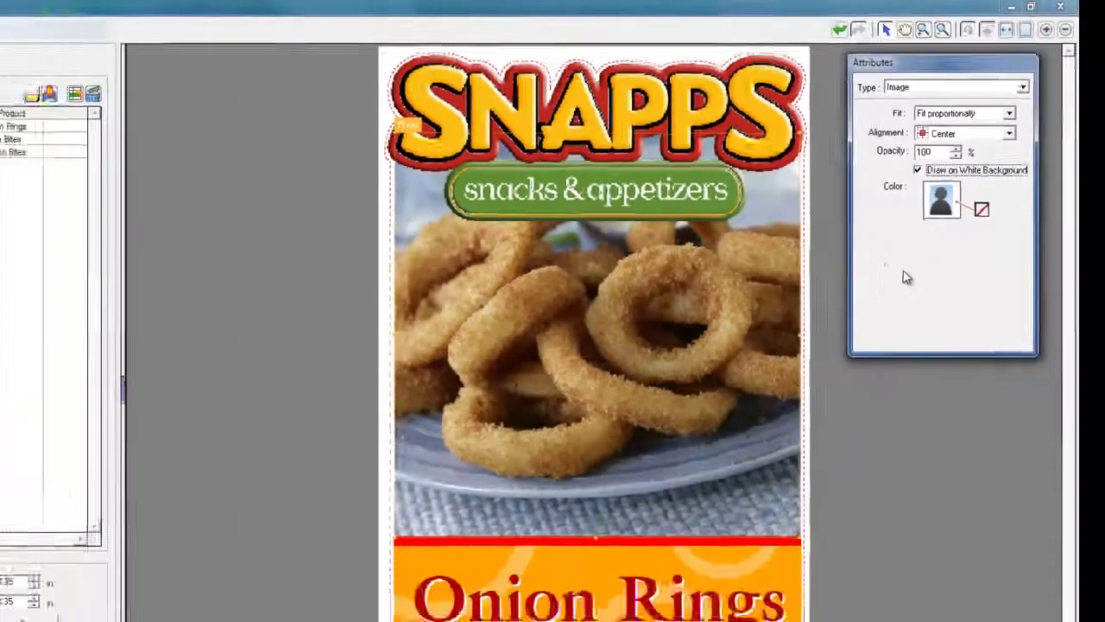
pyautogui.click(147, 219)
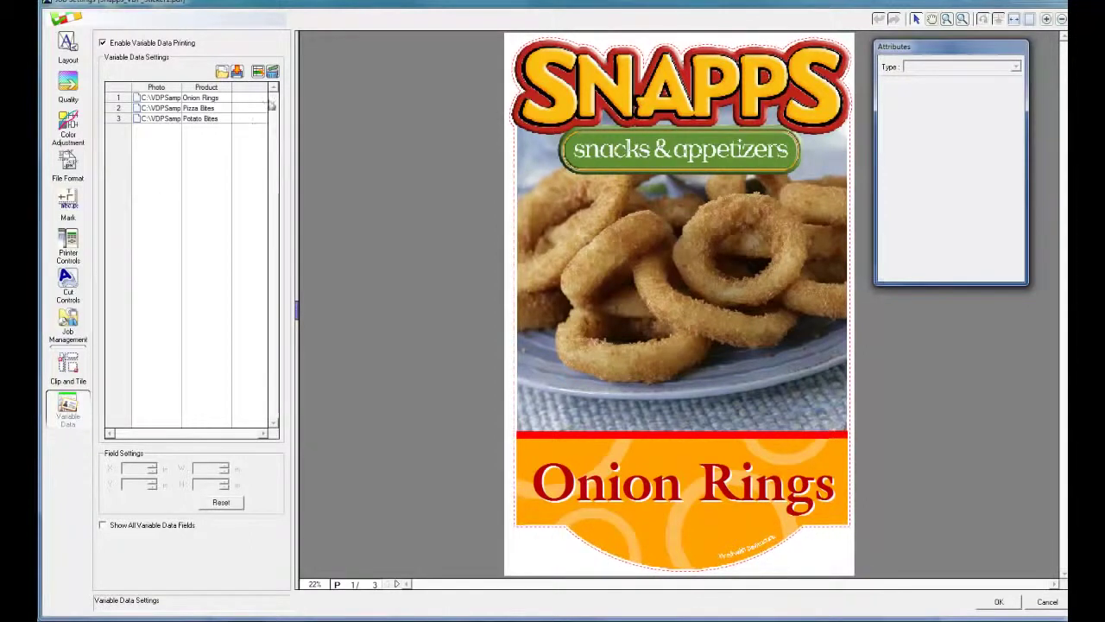
# Add a fourth record 'Sweet Potato' with photo path C:\VDPSamples\sweet-potato-chips.jpg.
pyautogui.click(272, 71)
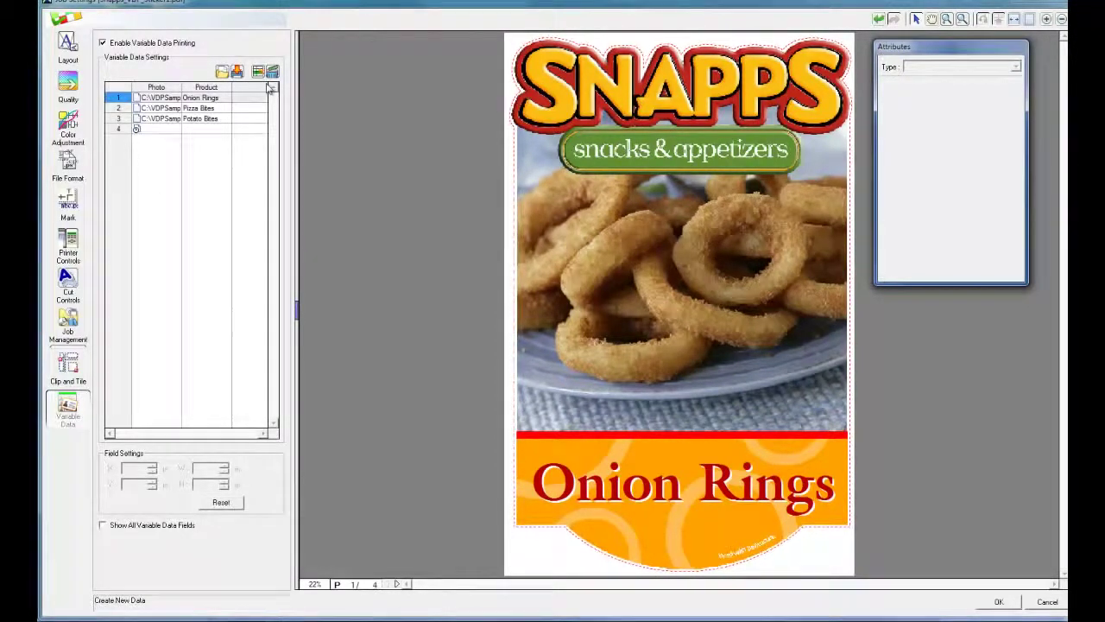
pyautogui.click(212, 129)
pyautogui.write('Sweet')
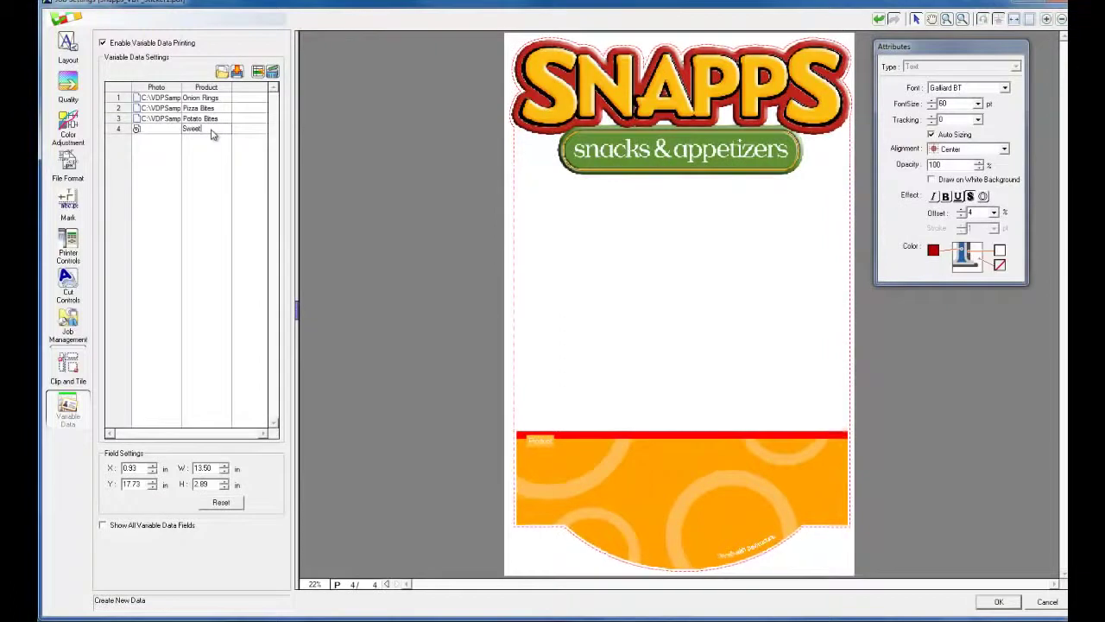
pyautogui.write(' Potato')
pyautogui.press('Return')
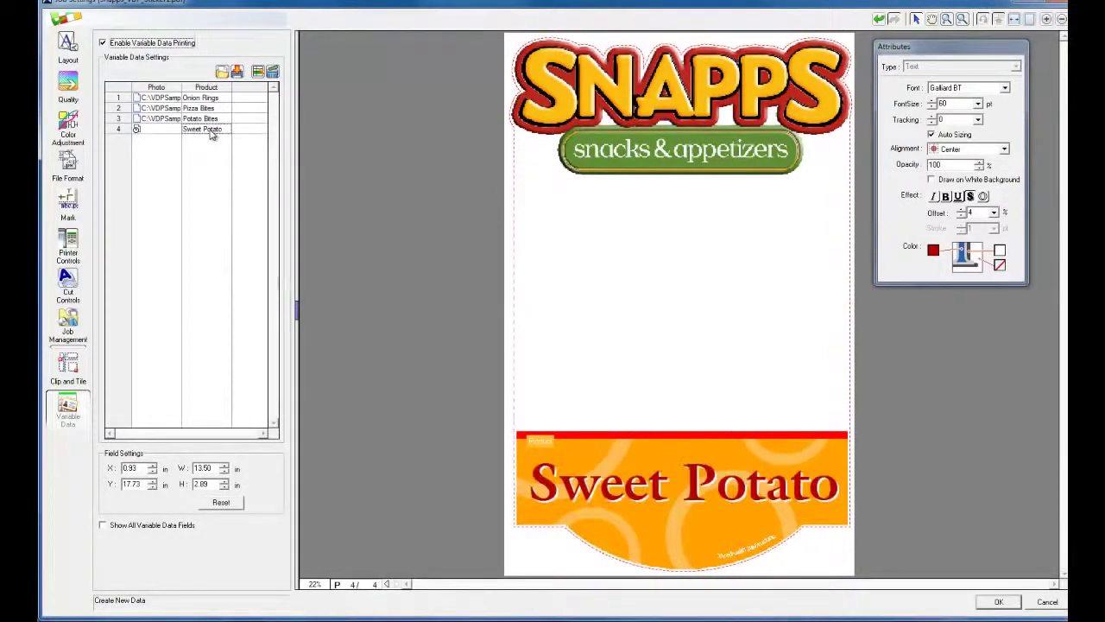
pyautogui.click(161, 130)
pyautogui.write('C')
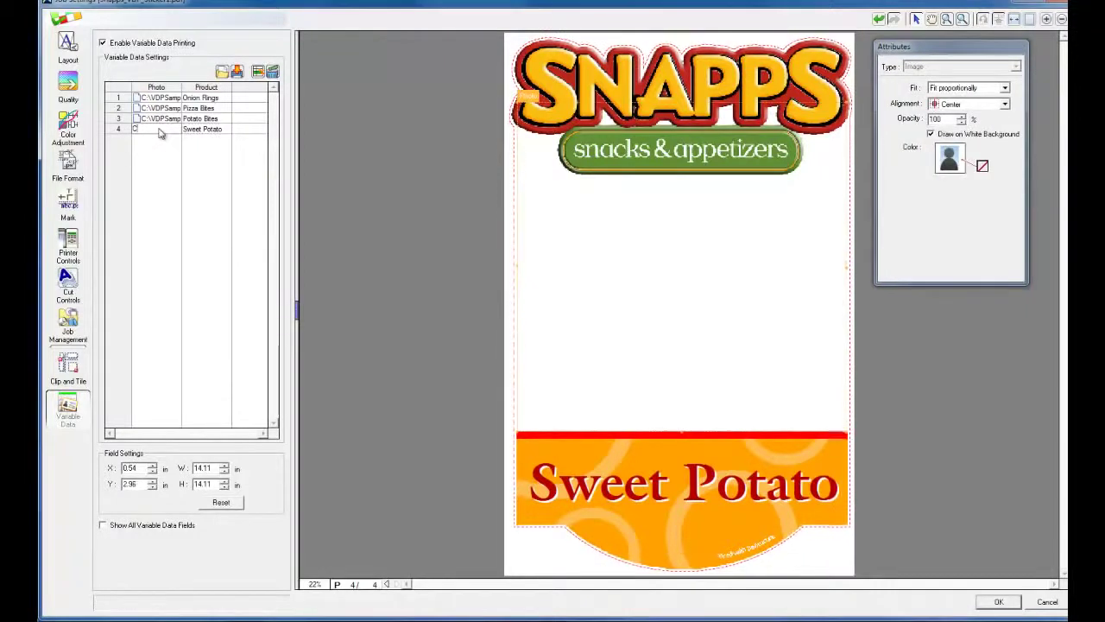
pyautogui.write(':\\VDPSamples\\sweet-potato-chip')
pyautogui.write('s.jp')
pyautogui.write('g')
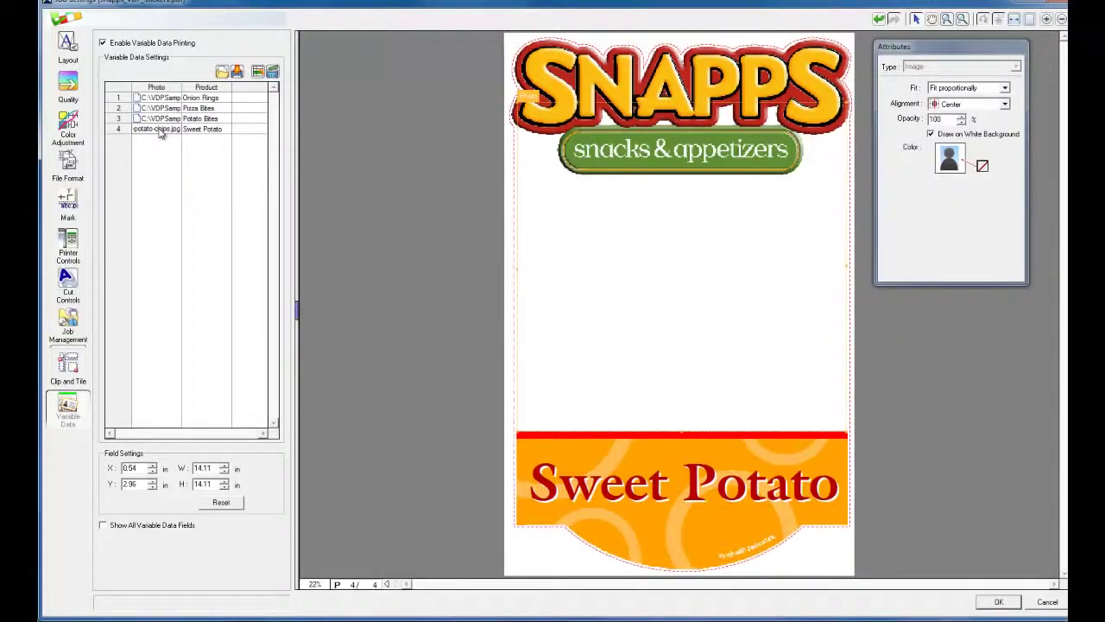
pyautogui.press('Return')
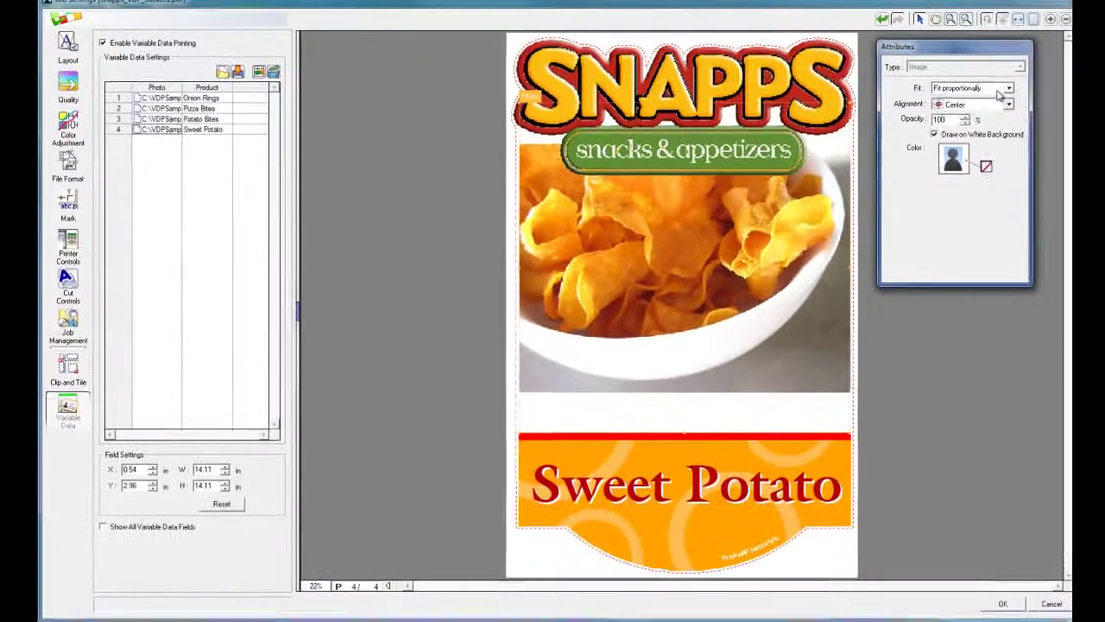
# Set the Sweet Potato photo to Fit to Fields, then go back to the Onion Rings record.
pyautogui.click(1006, 87)
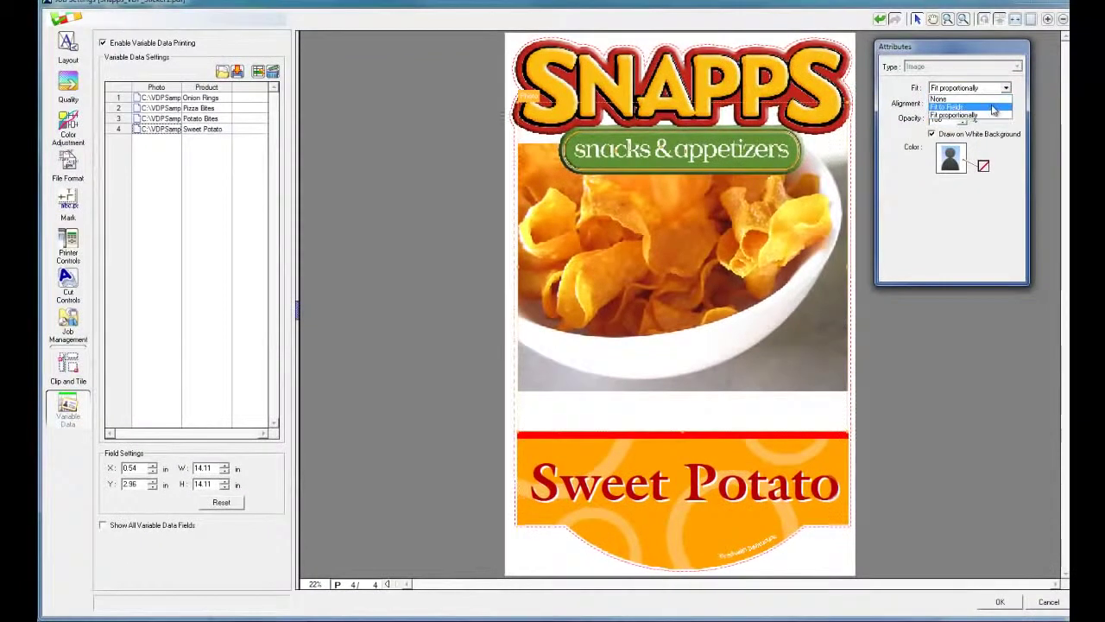
pyautogui.click(993, 107)
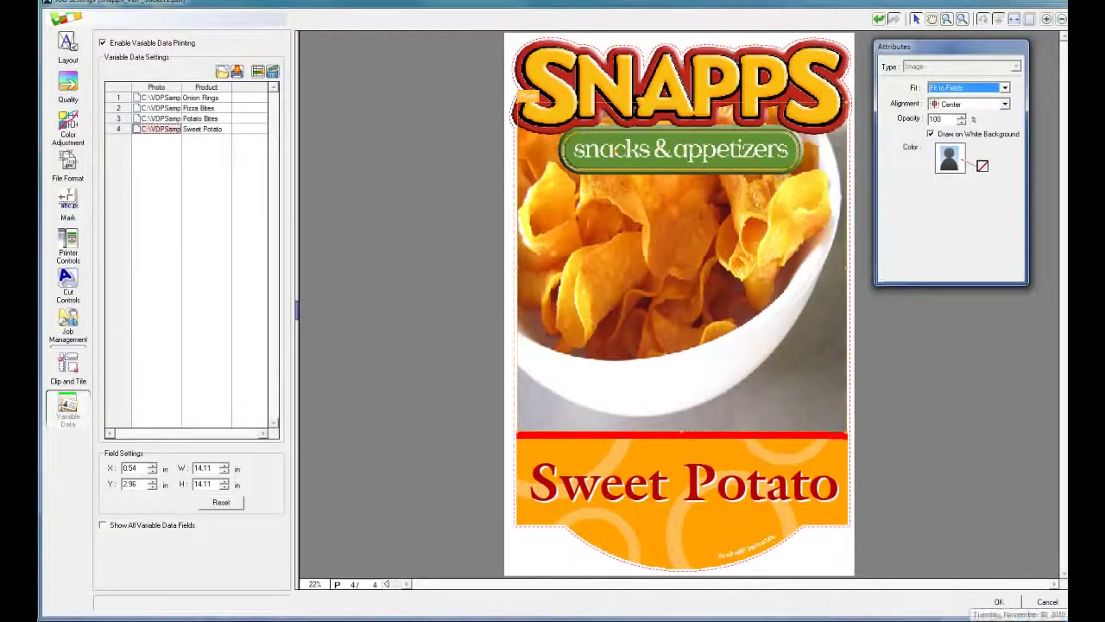
pyautogui.click(118, 108)
pyautogui.click(118, 98)
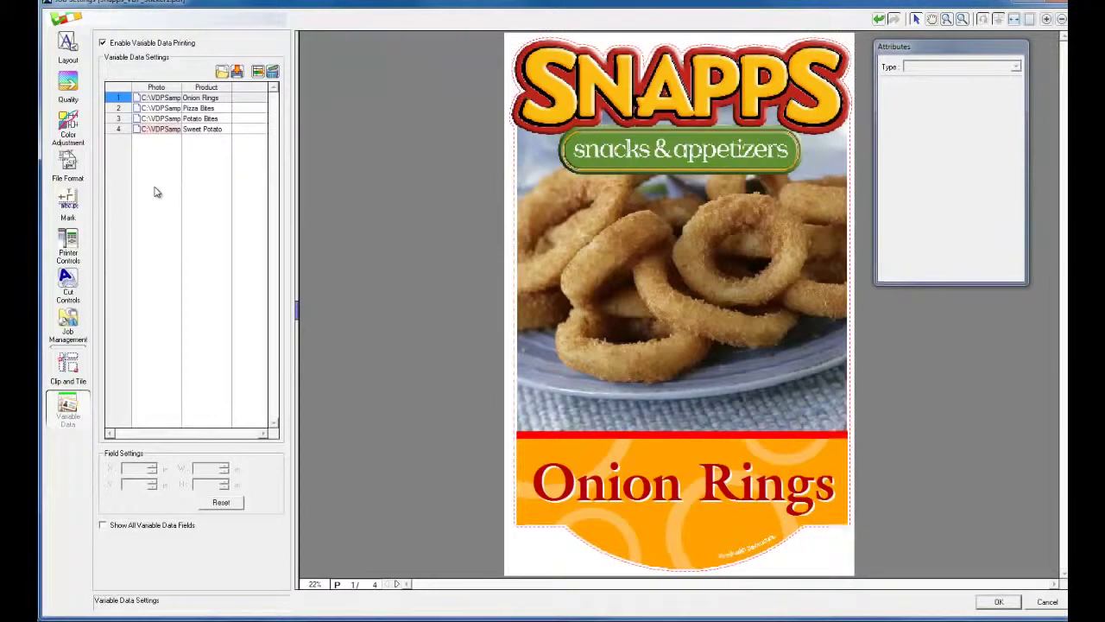
# Apply the Job Settings to lay out the four sticker tiles, then open the Help menu.
pyautogui.click(1015, 604)
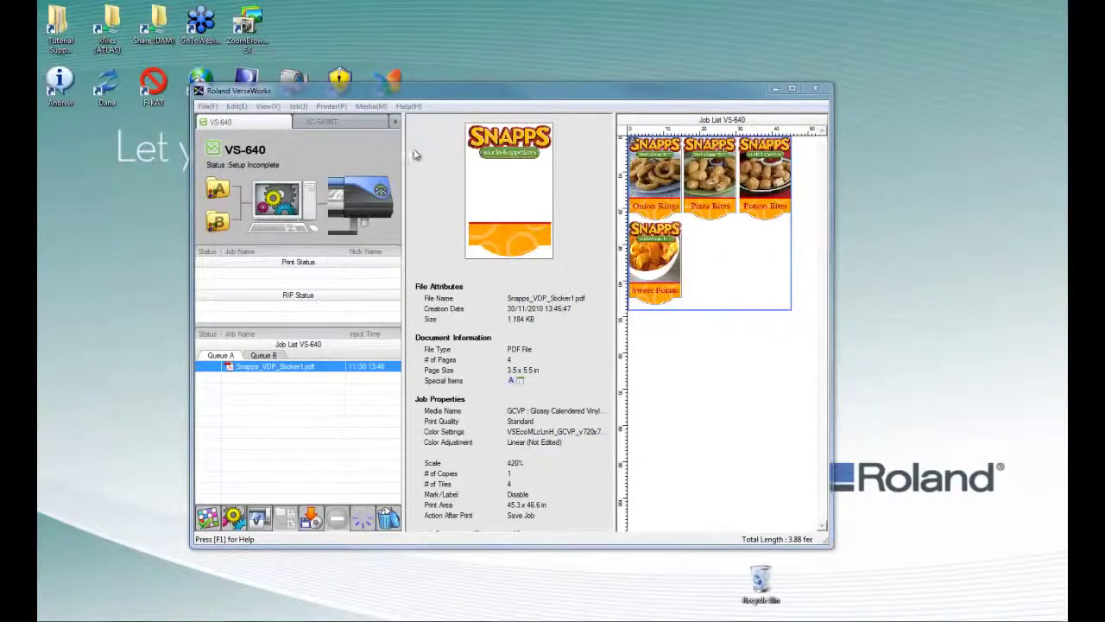
pyautogui.click(409, 107)
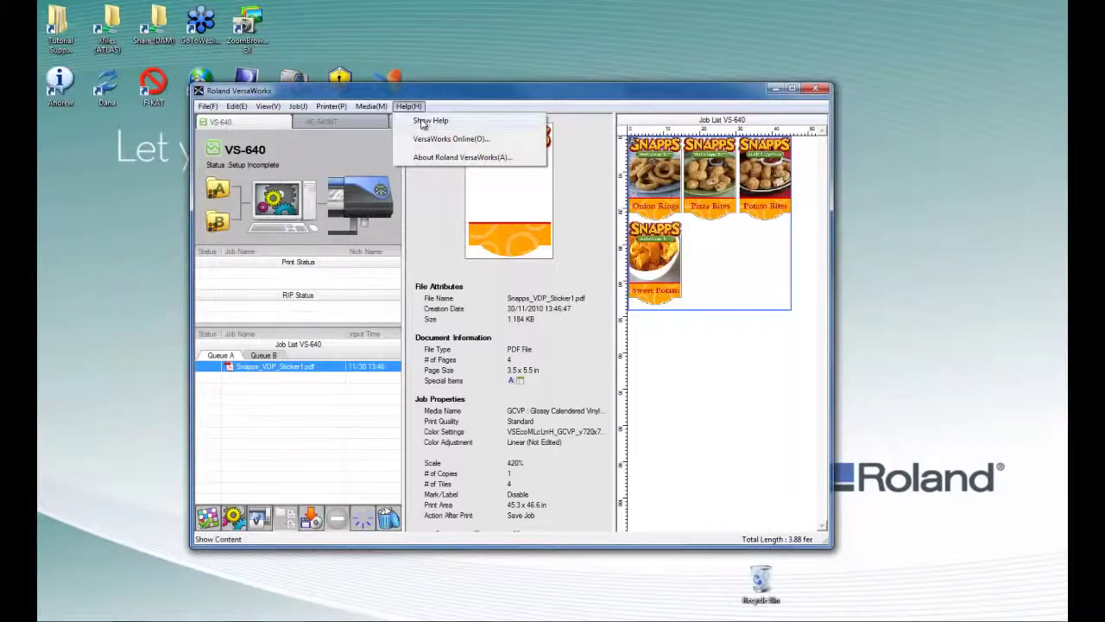
# Show the Printing Variable Data help page, under Operating Special Printing Features, in a centred, enlarged help window.
pyautogui.click(425, 124)
pyautogui.moveTo(1033, 12); pyautogui.dragTo(343, 91)
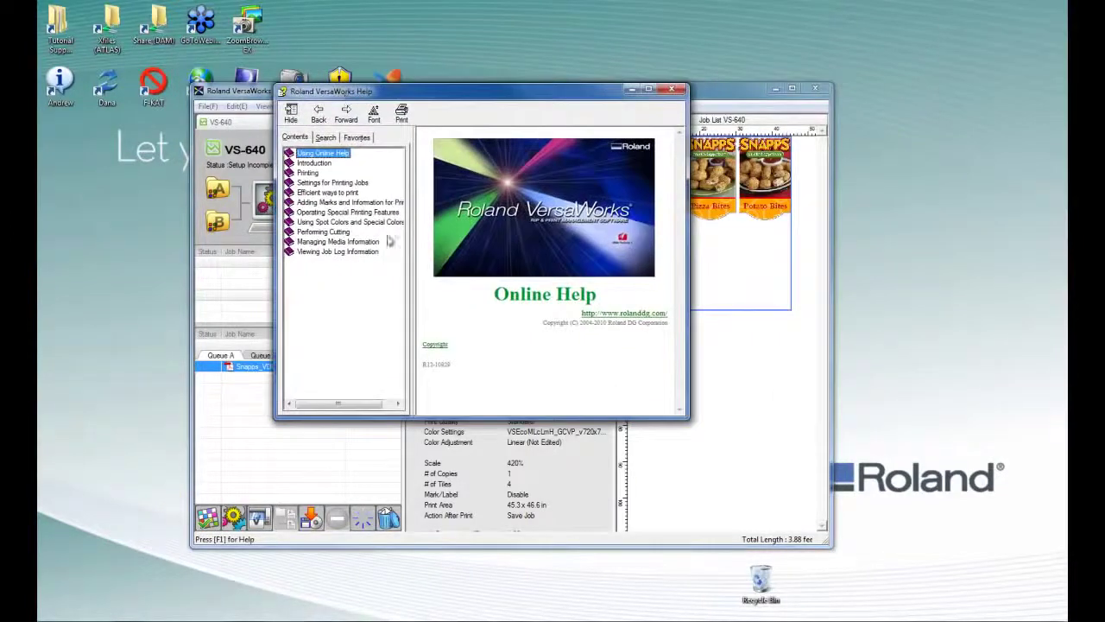
pyautogui.click(322, 212)
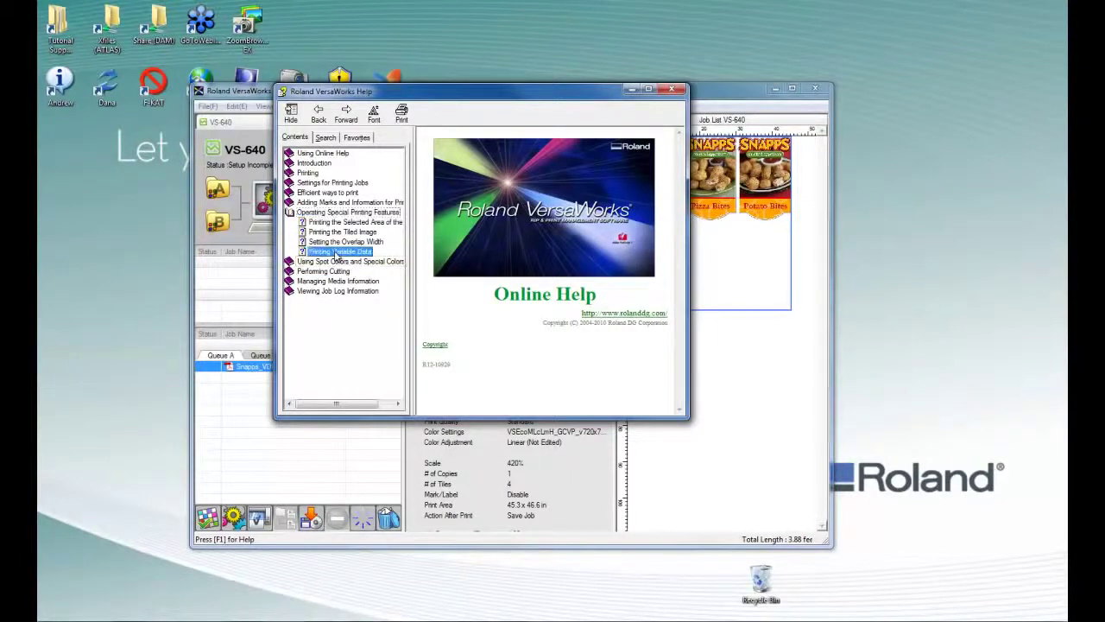
pyautogui.click(339, 251)
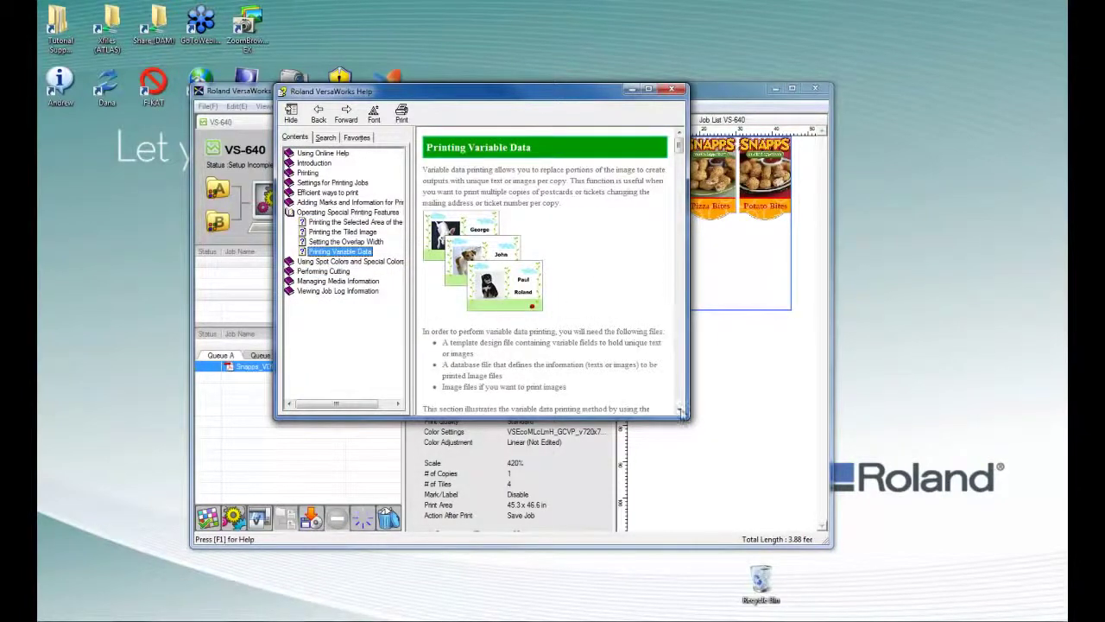
pyautogui.moveTo(688, 418); pyautogui.dragTo(905, 587)
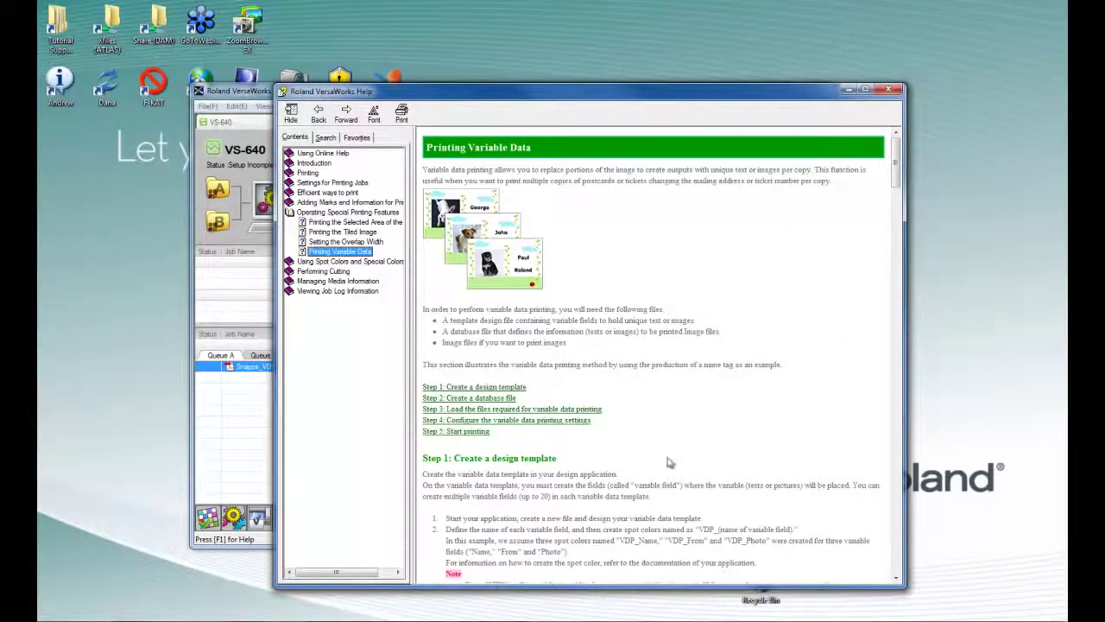